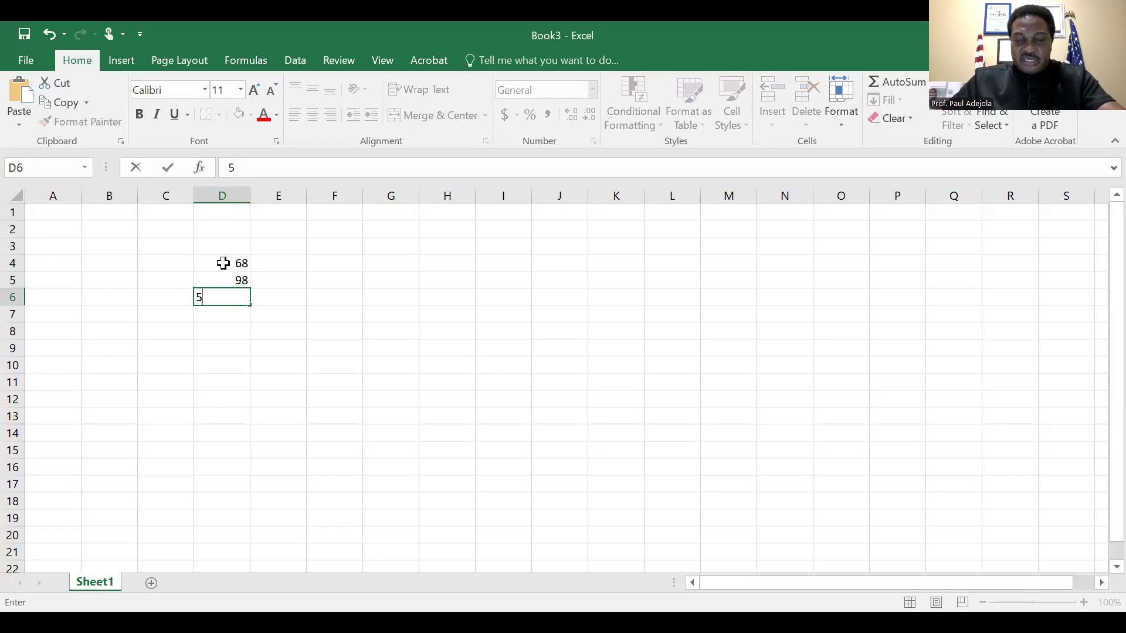
# Complete the number list in column D by entering 56, 70 and 100 in cells D6 to D8
pyautogui.write('70')
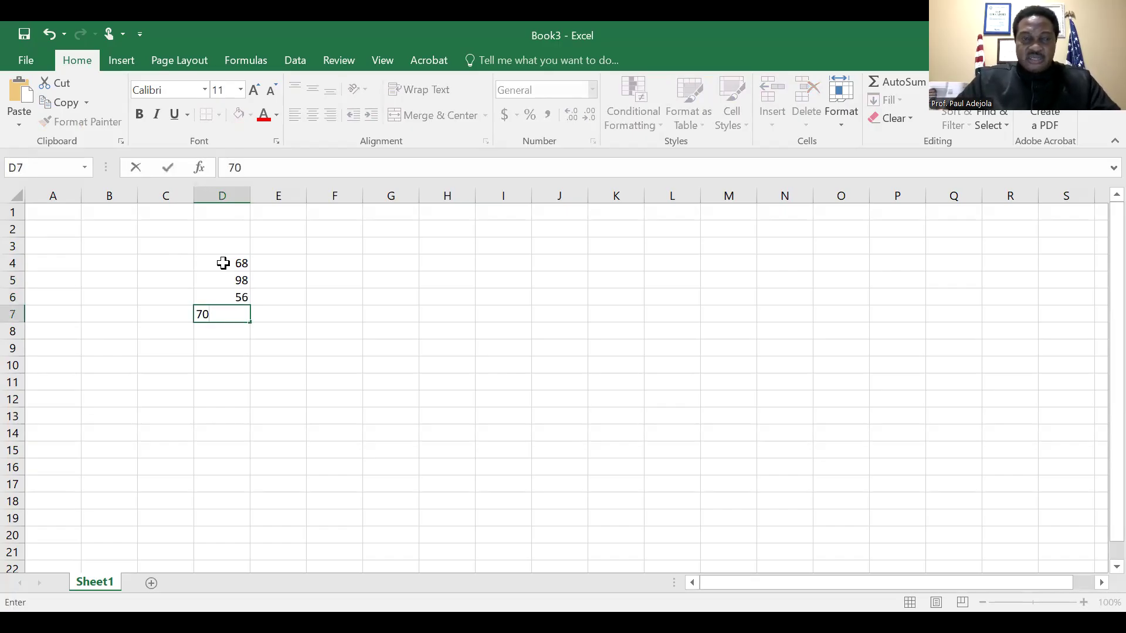
pyautogui.press('Return')
pyautogui.write('100')
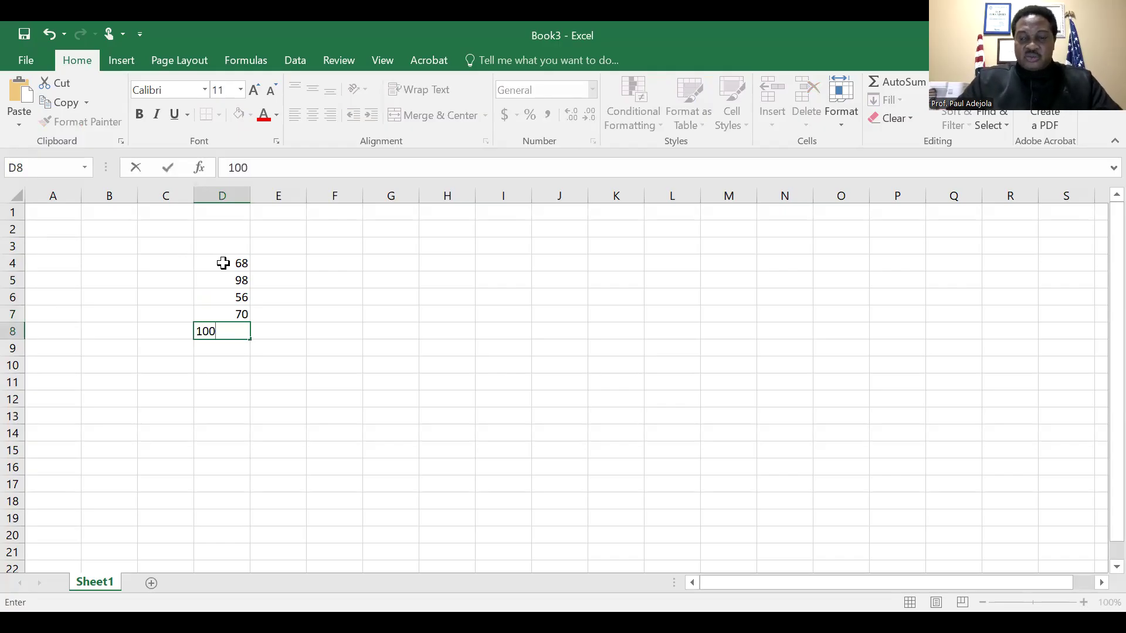
pyautogui.press('Return')
pyautogui.press('Left')
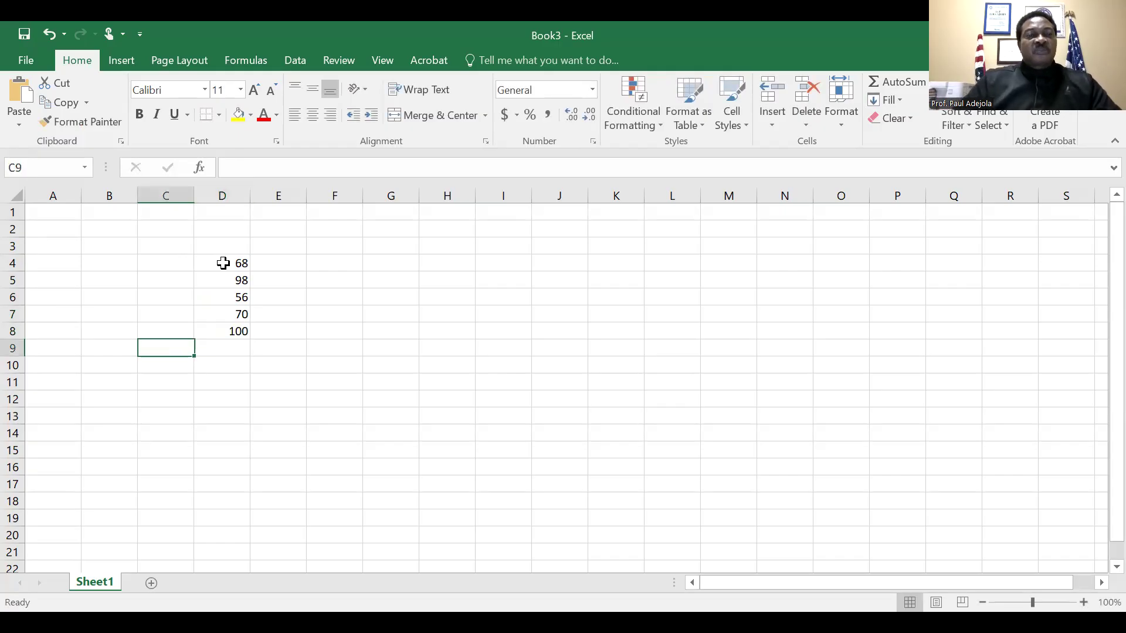
pyautogui.press('Right')
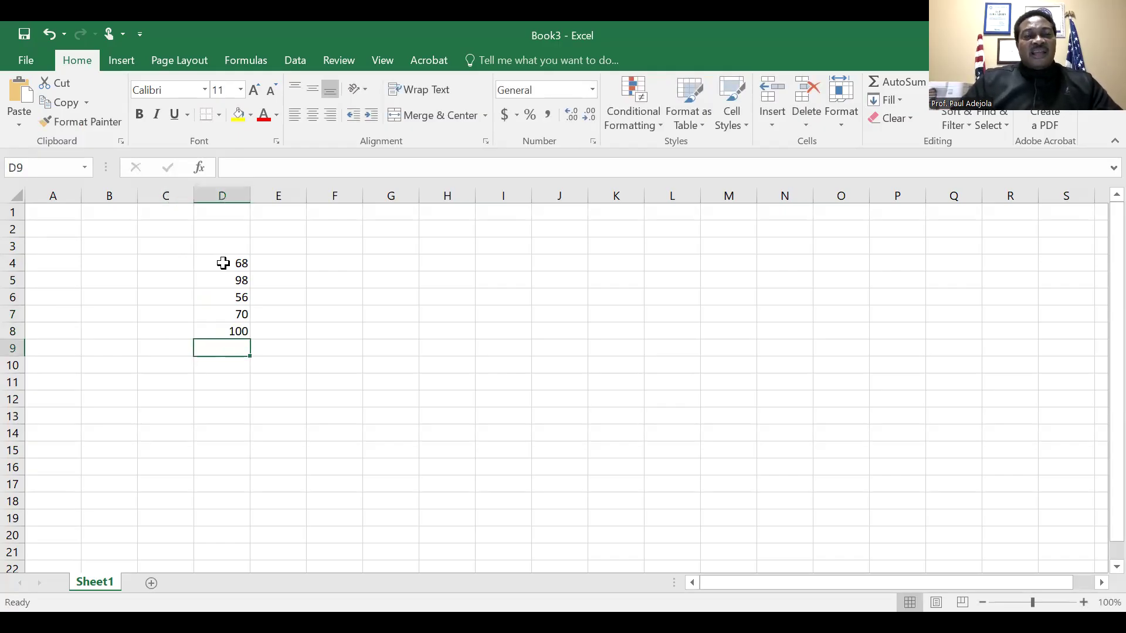
pyautogui.press('Down')
pyautogui.press('Up')
pyautogui.press('Up')
# Total the numbers in D4:D8 with AutoSum, placing the sum in D9
pyautogui.press('Up')
pyautogui.press('Up')
pyautogui.press('Up')
pyautogui.press('Up')
pyautogui.press('Down')
pyautogui.press('Down')
pyautogui.press('Down')
pyautogui.press('Down')
pyautogui.press('Up')
pyautogui.press('Up')
pyautogui.press('Up')
pyautogui.press('Up')
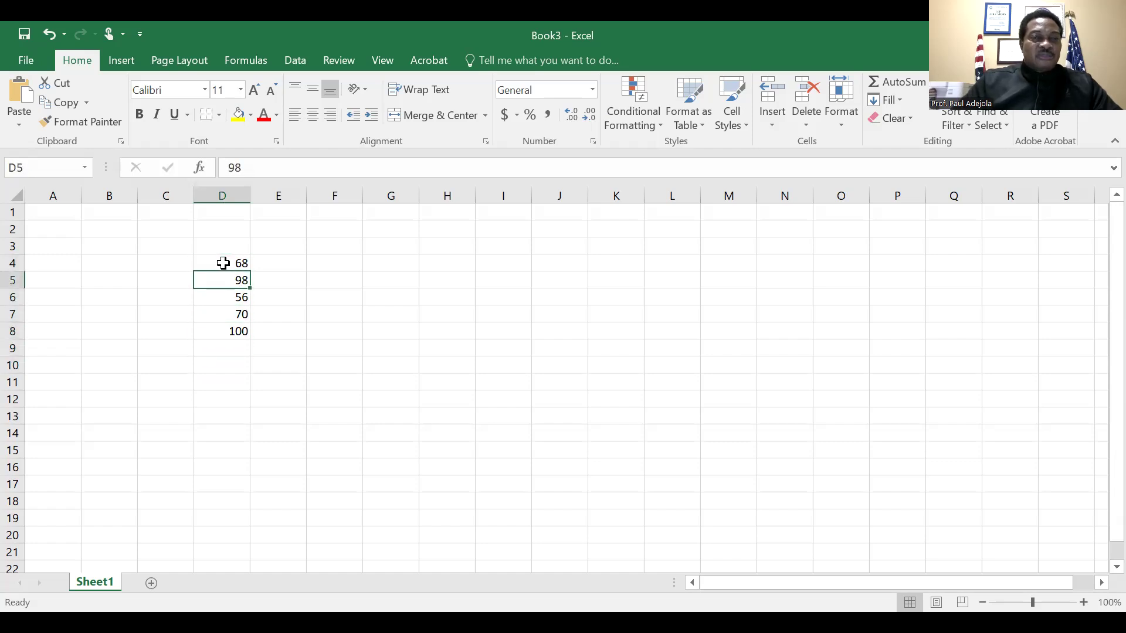
pyautogui.hotkey('shift', 'Down')
pyautogui.hotkey('shift', 'Down')
pyautogui.hotkey('shift', 'Down')
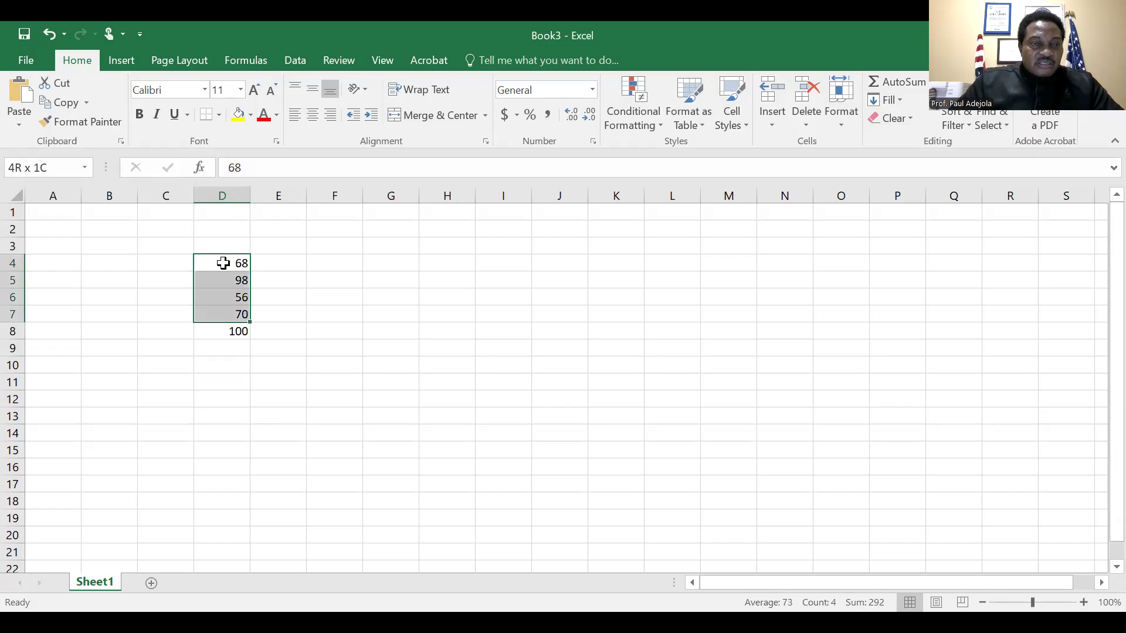
pyautogui.hotkey('shift', 'Down')
pyautogui.hotkey('shift', 'Down')
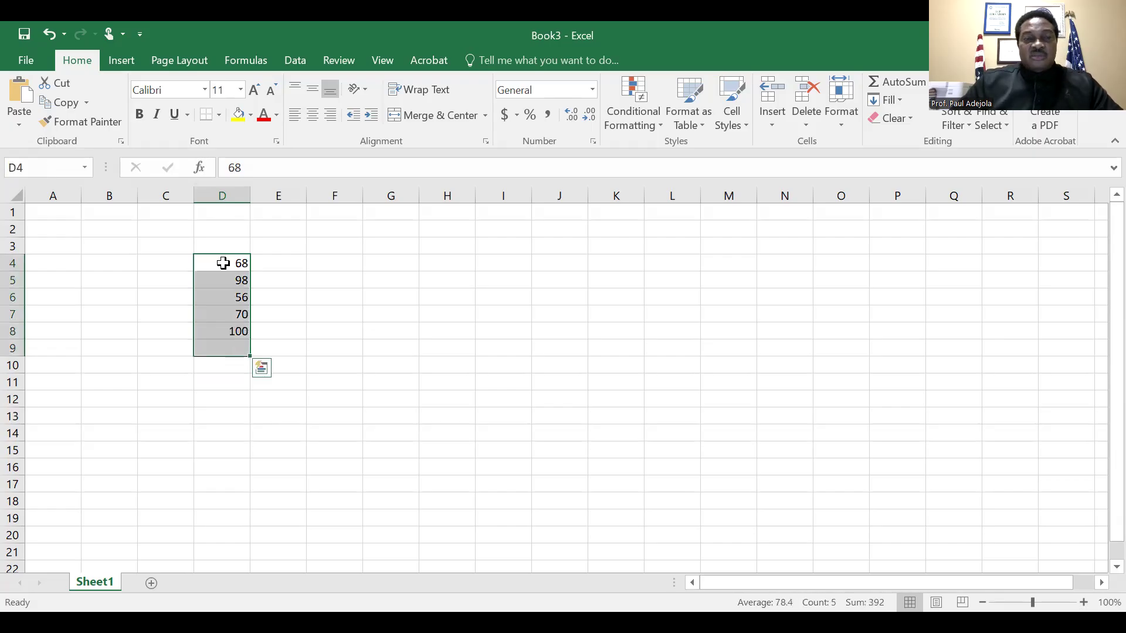
pyautogui.hotkey('shift', 'Up')
pyautogui.hotkey('shift', 'Up')
pyautogui.hotkey('shift', 'Up')
pyautogui.hotkey('shift', 'Up')
pyautogui.hotkey('shift', 'Up')
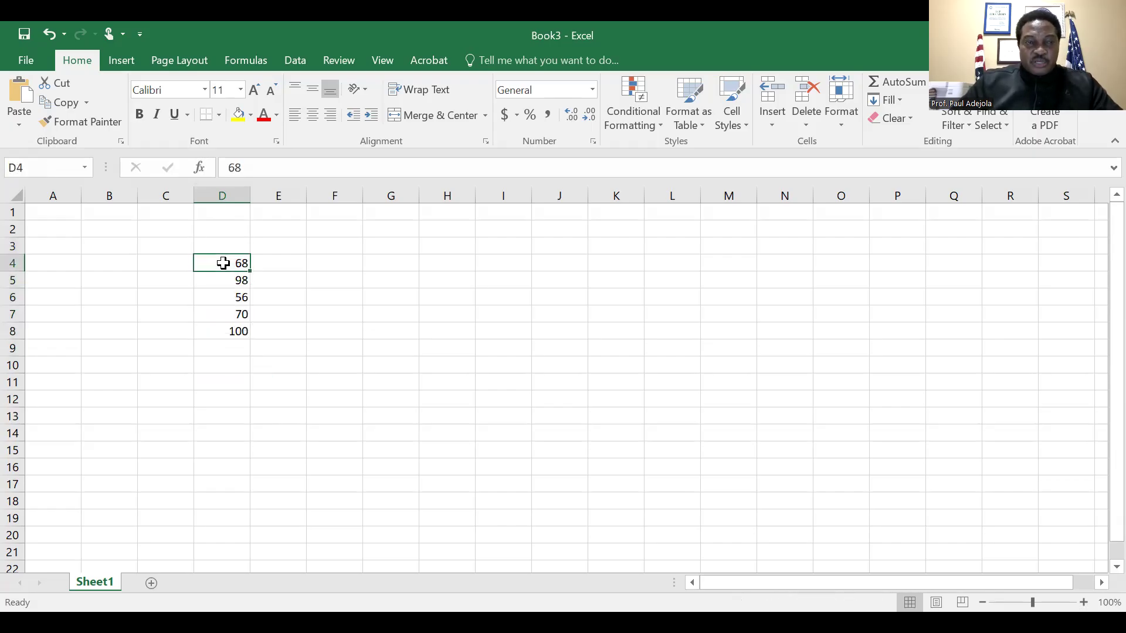
pyautogui.hotkey('shift', 'Down')
pyautogui.hotkey('shift', 'Down')
pyautogui.hotkey('shift', 'Down')
pyautogui.hotkey('shift', 'Down')
pyautogui.hotkey('shift', 'Down')
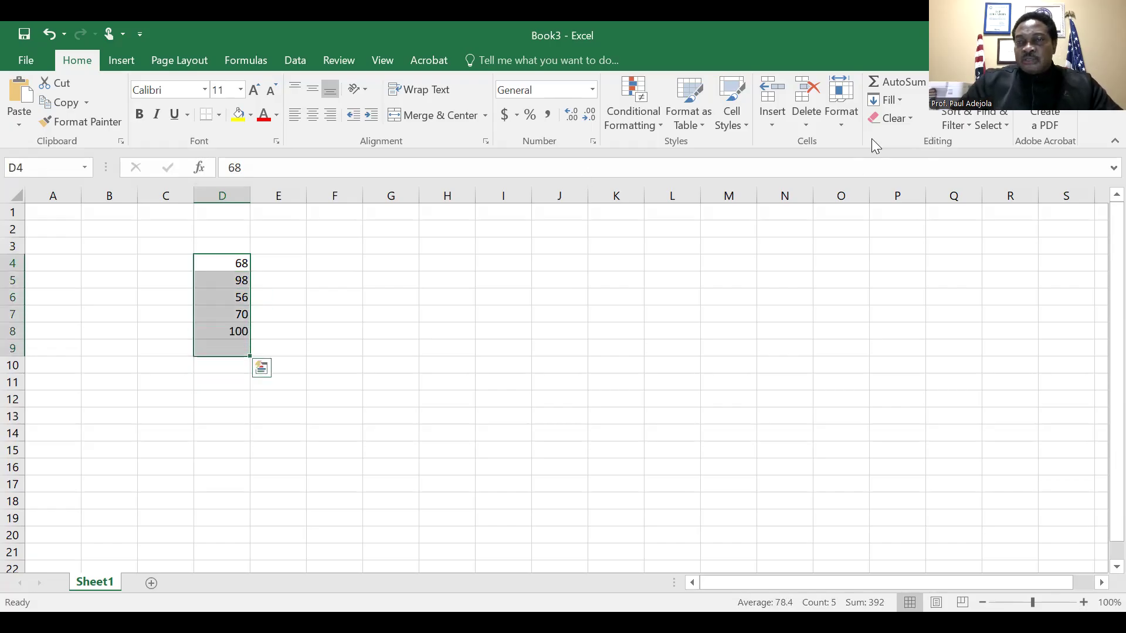
pyautogui.click(911, 88)
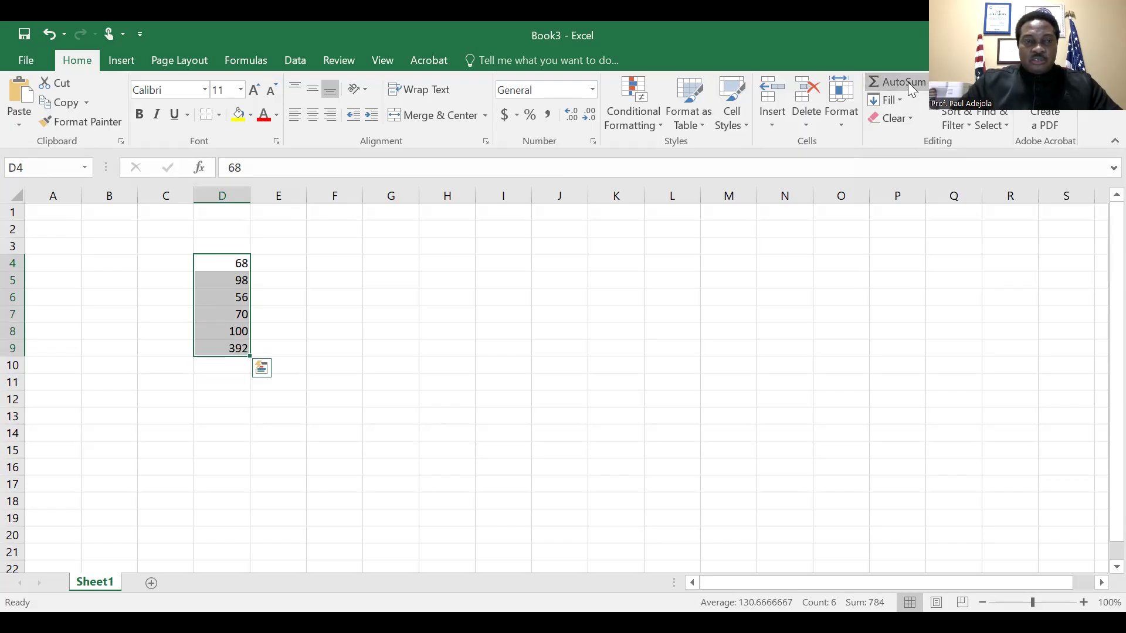
# Make the total in cell D9 bold
pyautogui.click(395, 337)
pyautogui.click(241, 350)
pyautogui.hotkey('ctrl', 'b')
pyautogui.press('Down')
pyautogui.press('Down')
pyautogui.press('Down')
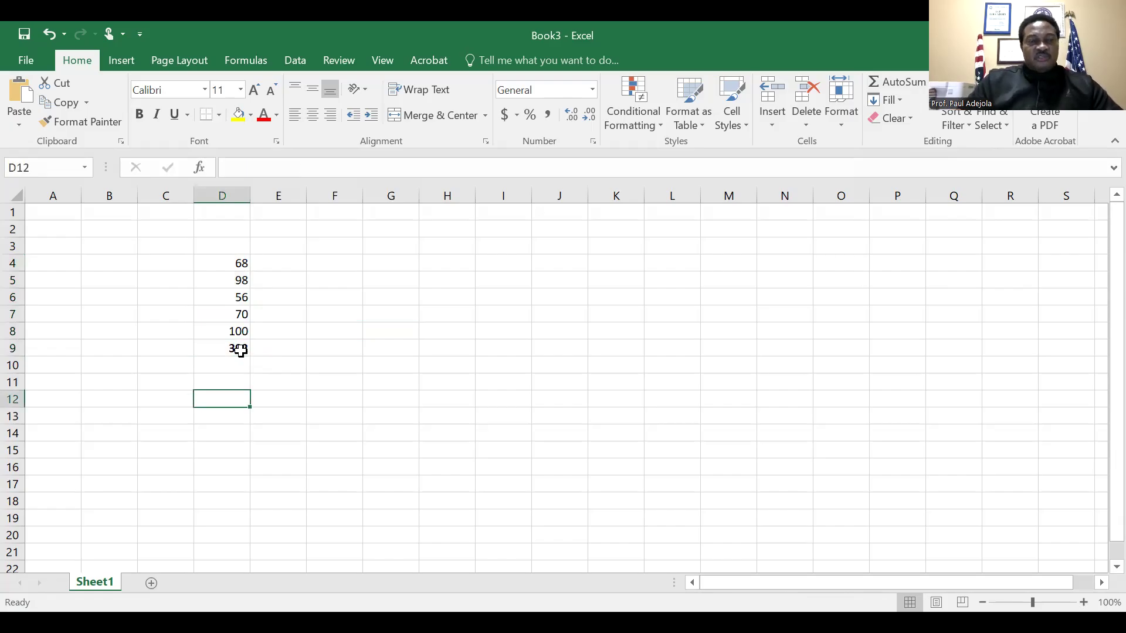
# Copy the numbers in D4:D8 and paste them into column G starting at G4
pyautogui.click(228, 264)
pyautogui.hotkey('shift', 'Down')
pyautogui.hotkey('shift', 'Down')
pyautogui.hotkey('shift', 'Down')
pyautogui.hotkey('shift', 'Down')
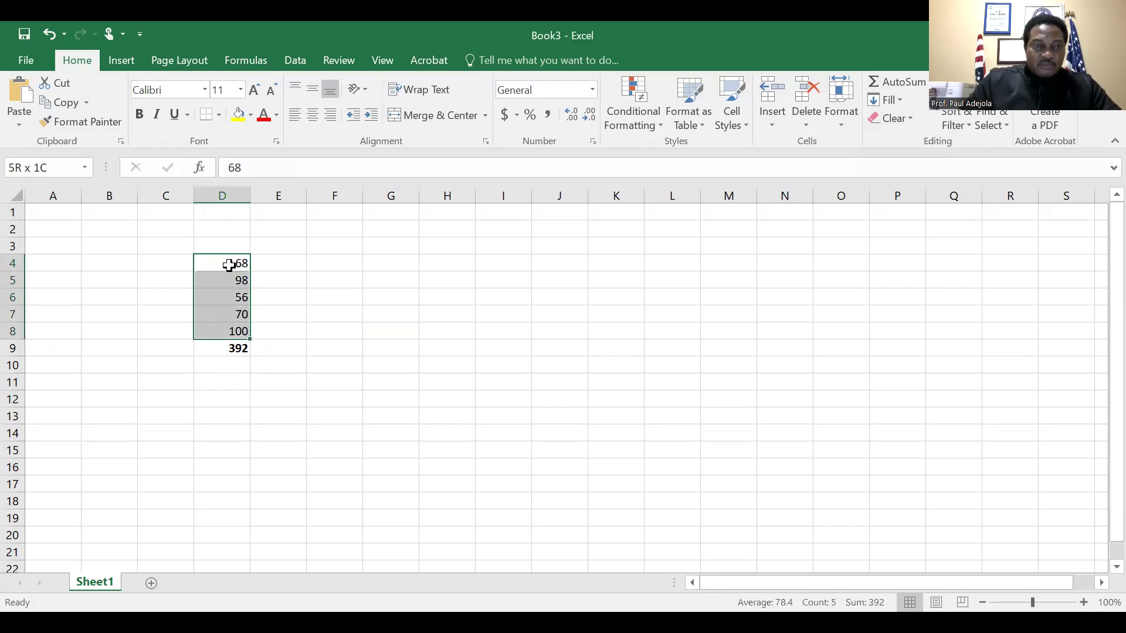
pyautogui.hotkey('ctrl', 'c')
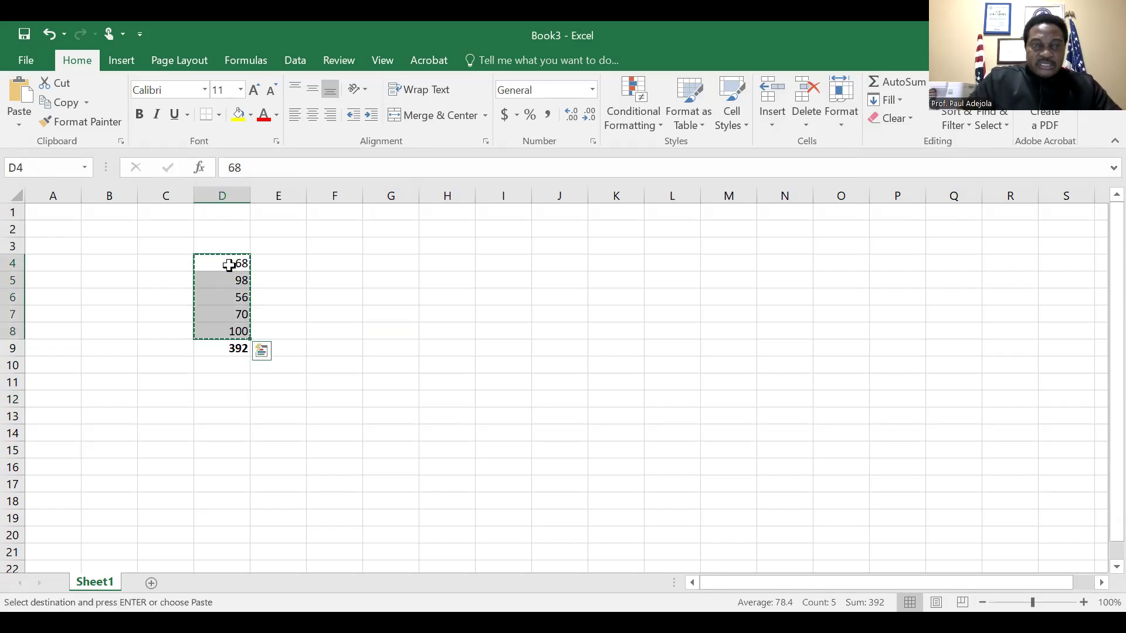
pyautogui.press('Right')
pyautogui.press('Right')
pyautogui.press('Right')
pyautogui.hotkey('ctrl', 'v')
pyautogui.press('Down')
pyautogui.press('Down')
pyautogui.press('Down')
pyautogui.press('Down')
pyautogui.press('Down')
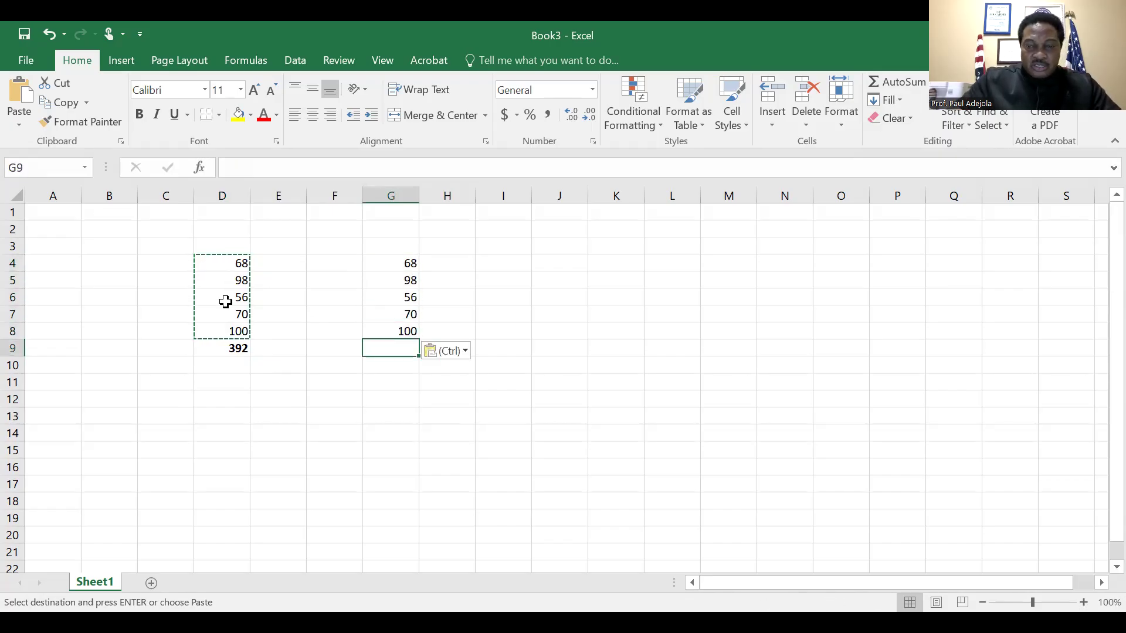
pyautogui.write('=')
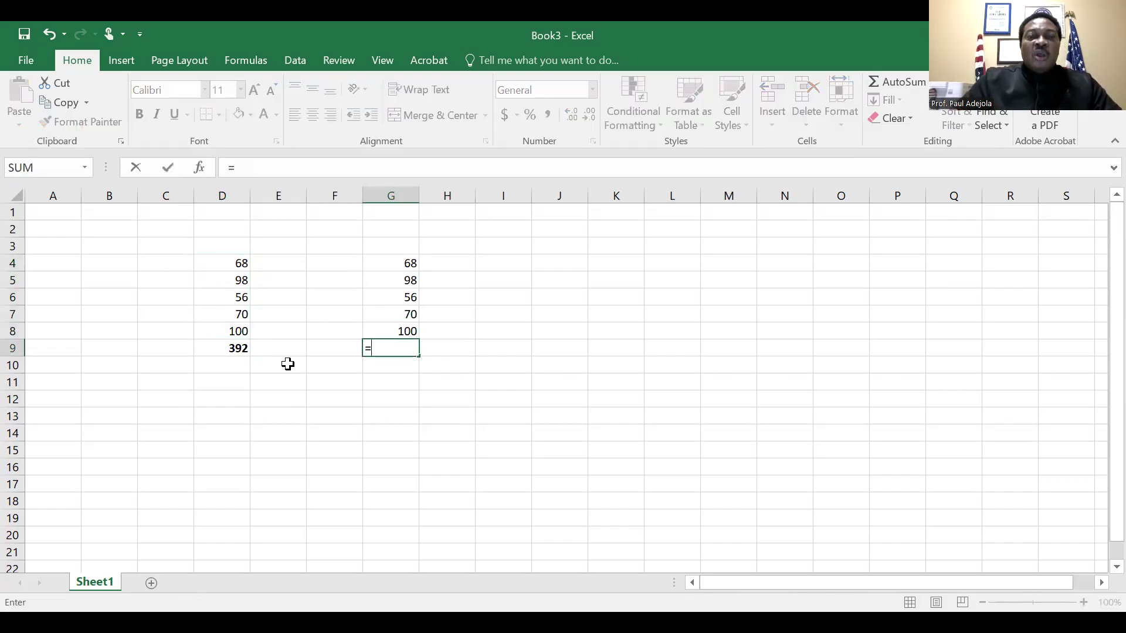
pyautogui.press('Escape')
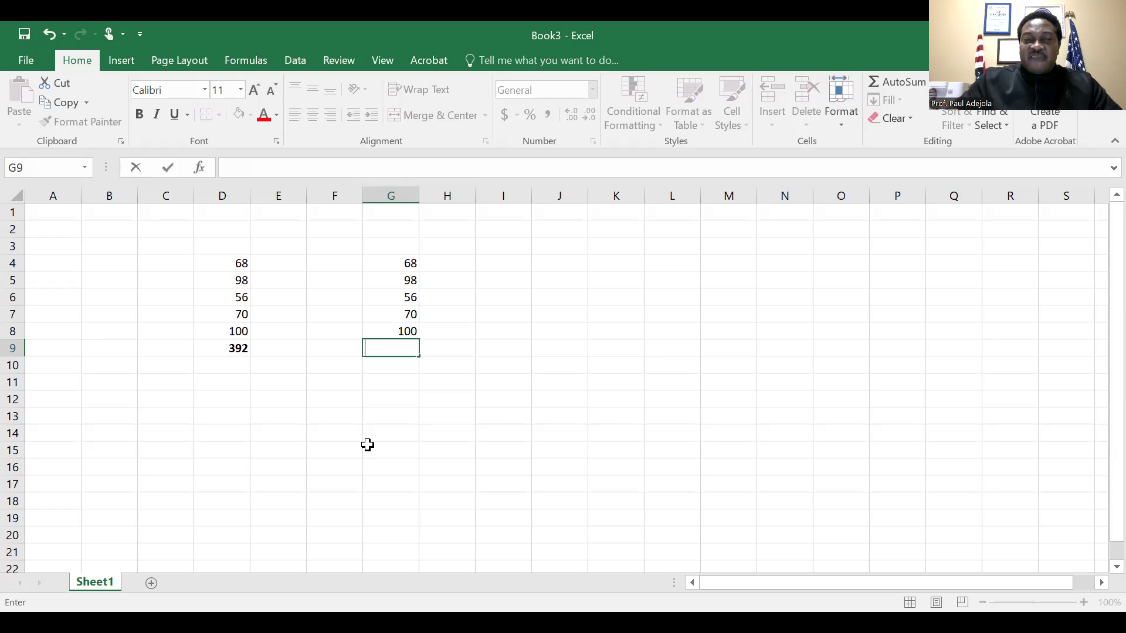
pyautogui.click(533, 462)
pyautogui.click(244, 350)
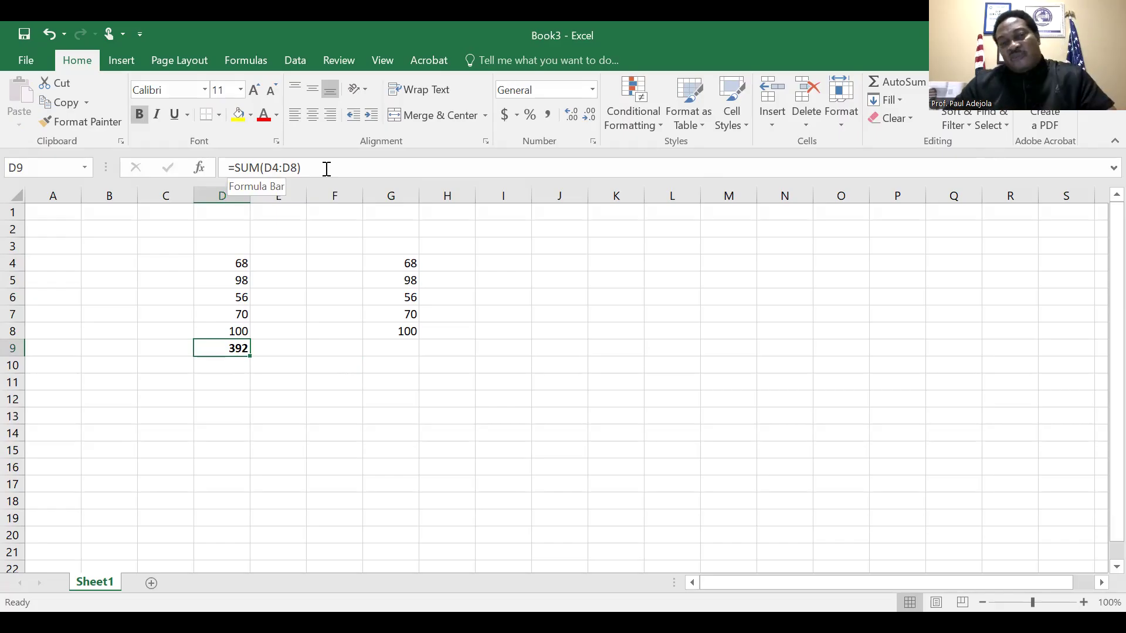
# Enter a SUM formula in cell G9 that references only G4
pyautogui.click(398, 348)
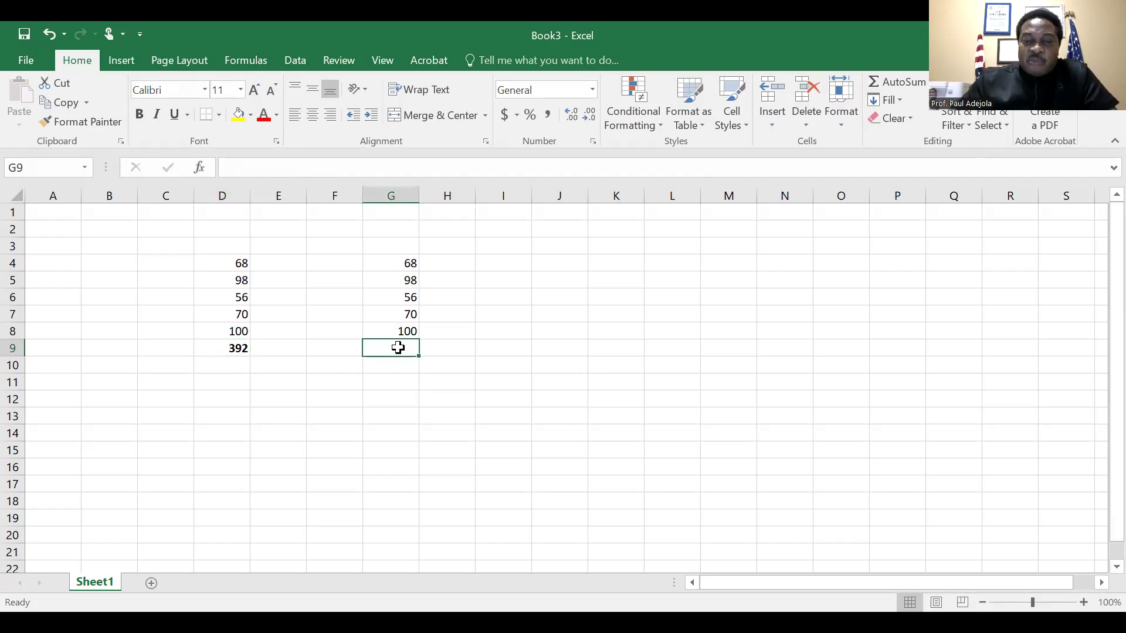
pyautogui.write('=')
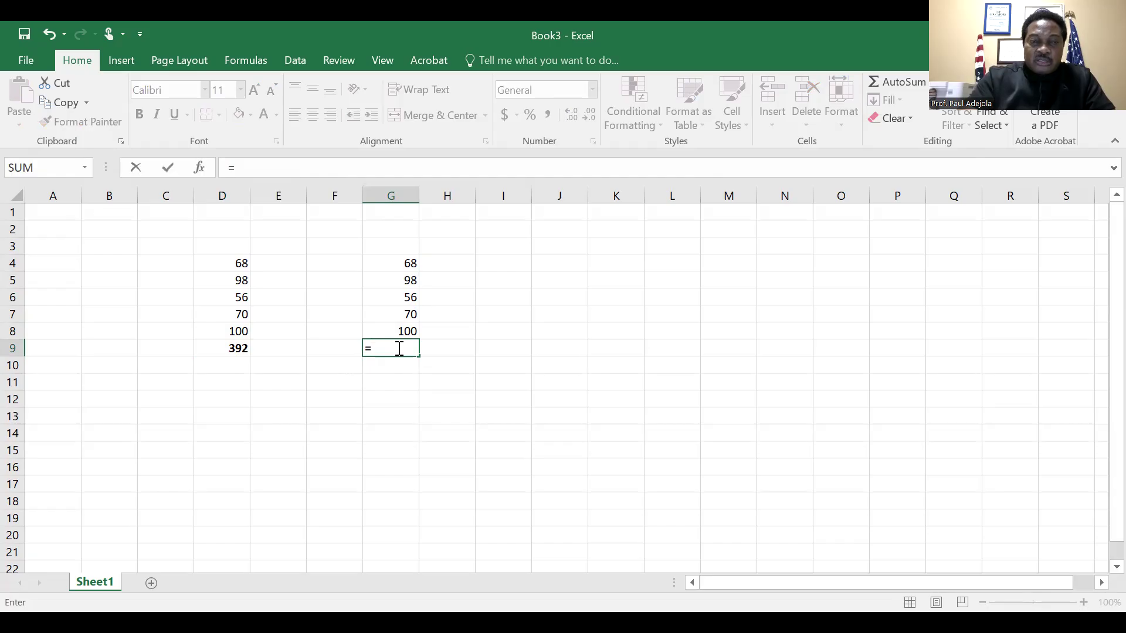
pyautogui.write('S')
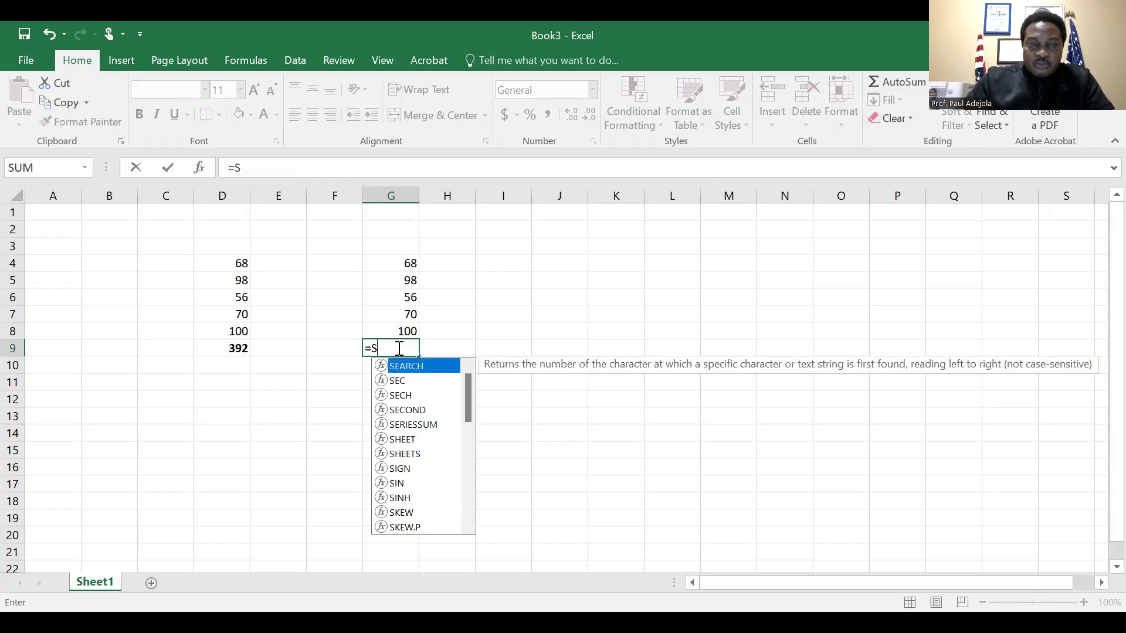
pyautogui.write('um')
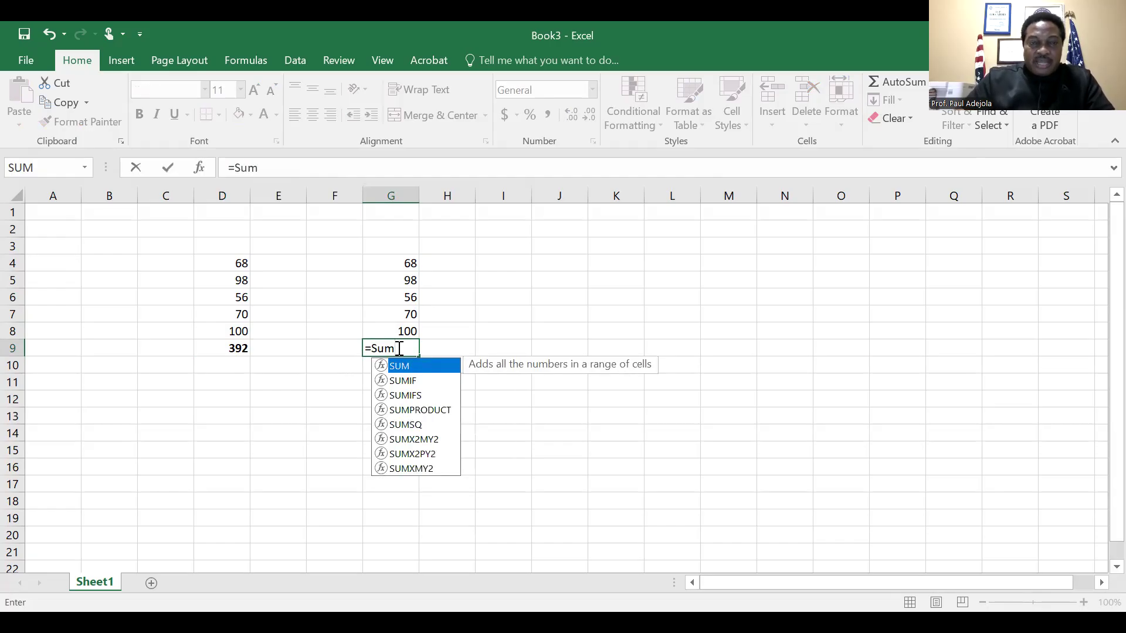
pyautogui.write('(')
pyautogui.click(411, 261)
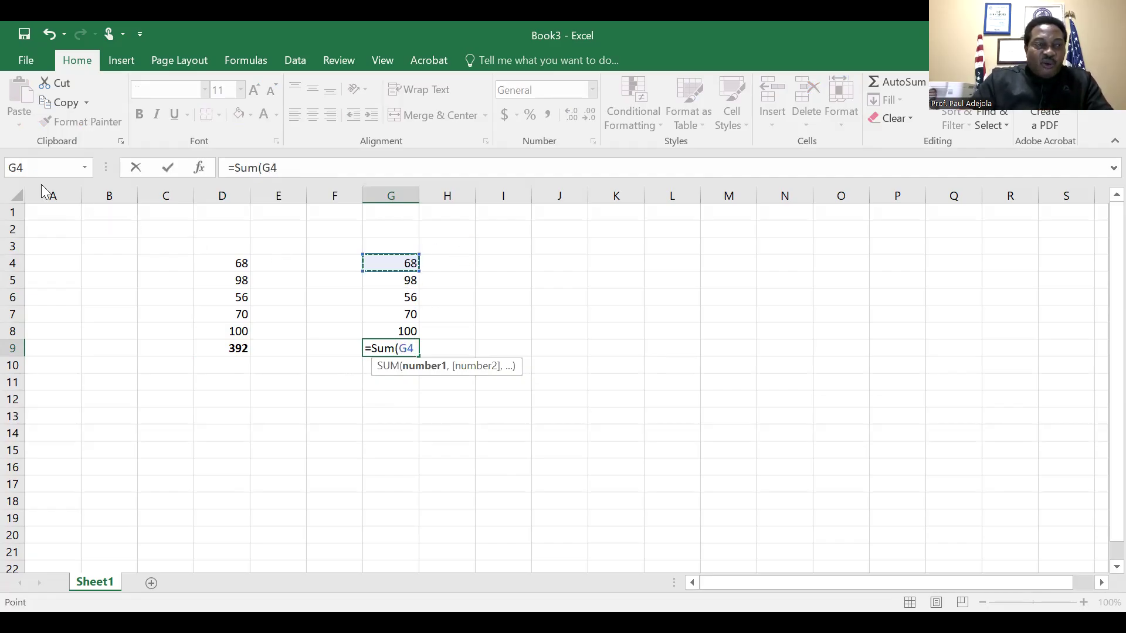
pyautogui.click(418, 271)
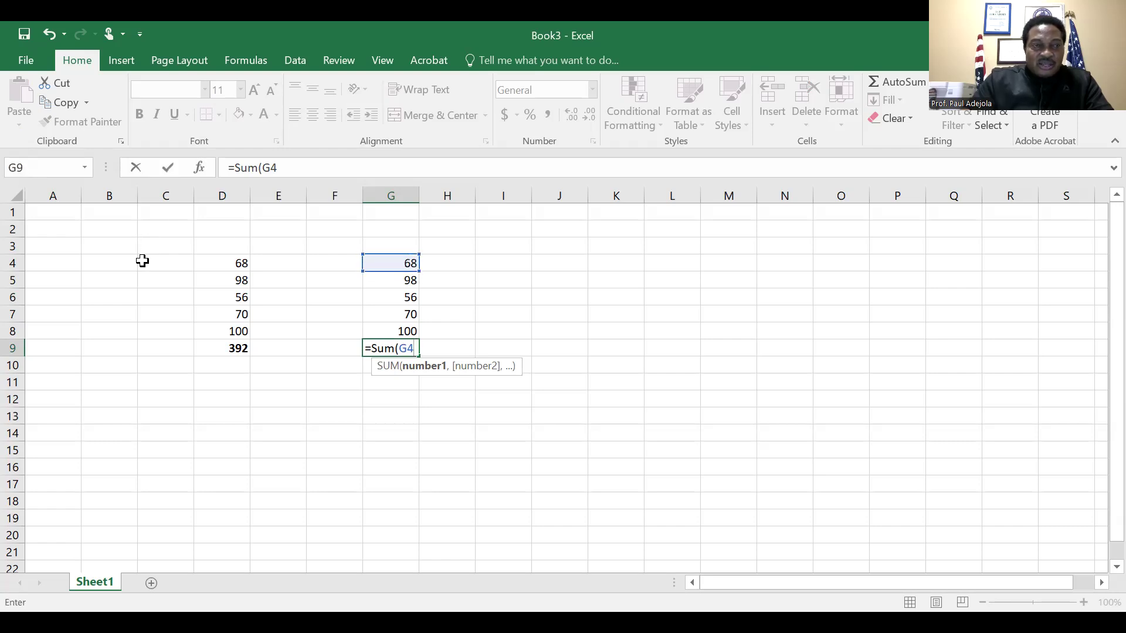
pyautogui.click(494, 265)
pyautogui.click(403, 262)
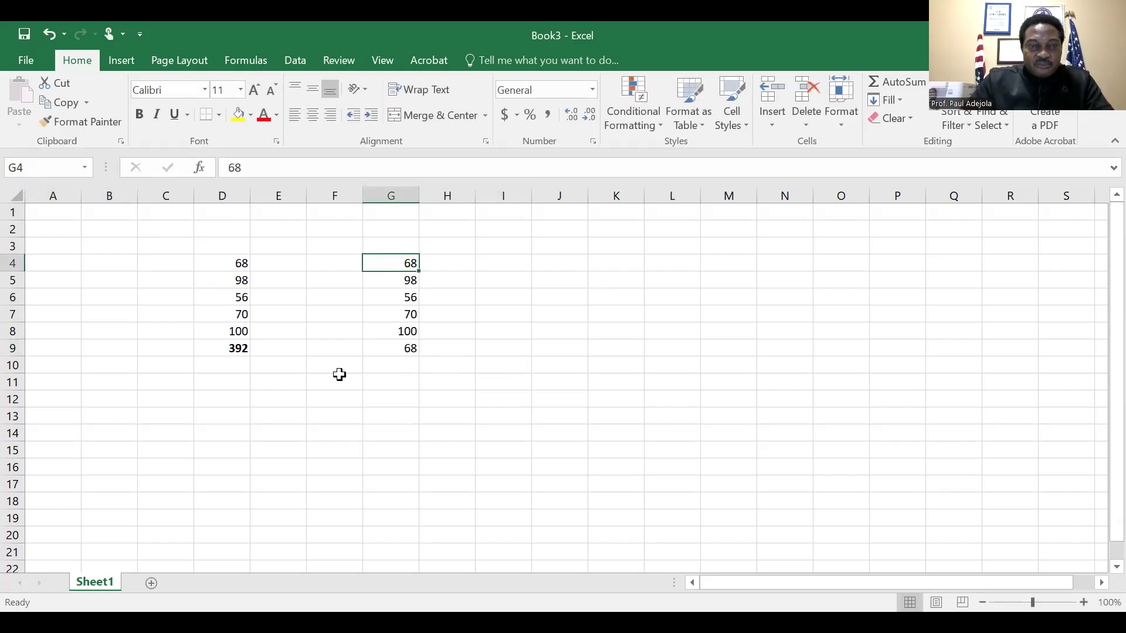
# Extend the SUM formula in G9 to cover the range G4:G8
pyautogui.click(385, 365)
pyautogui.click(394, 346)
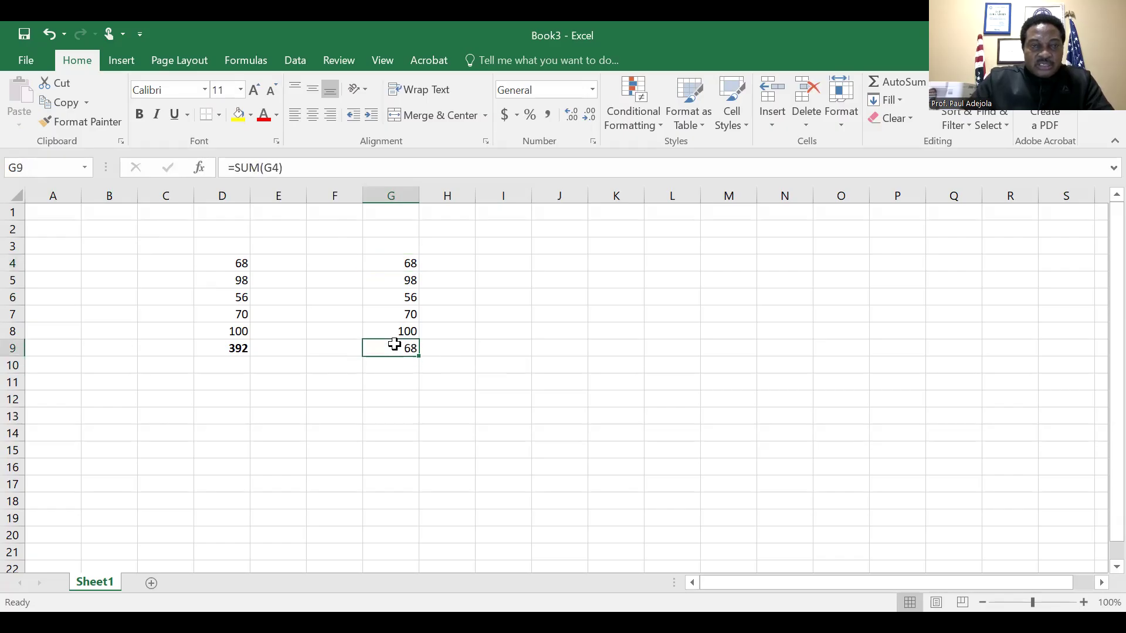
pyautogui.click(281, 168)
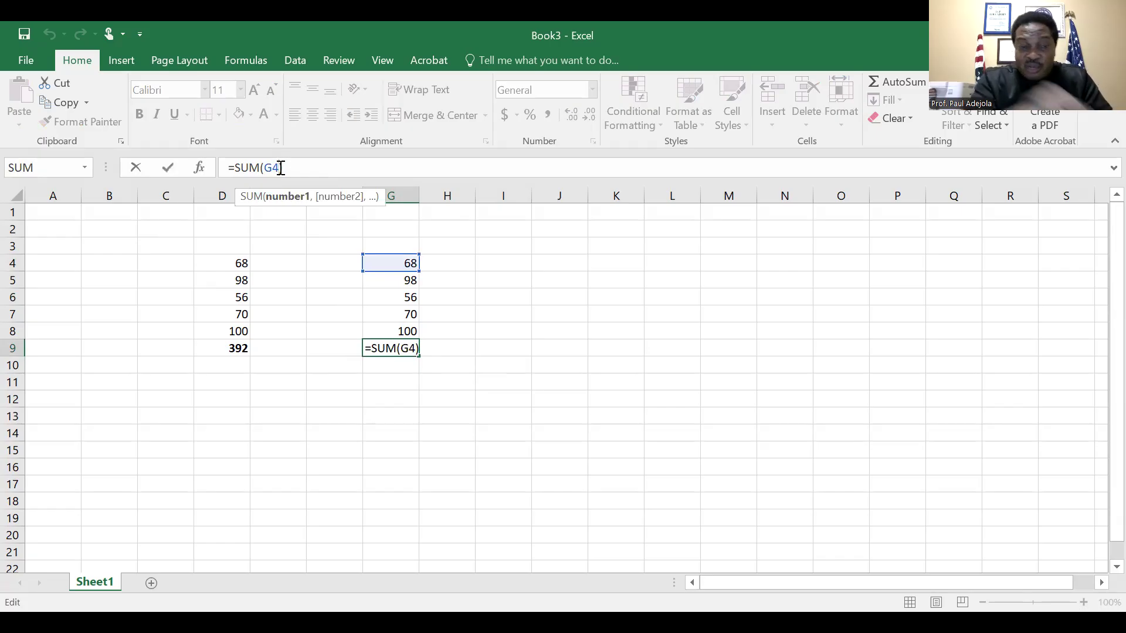
pyautogui.write(':')
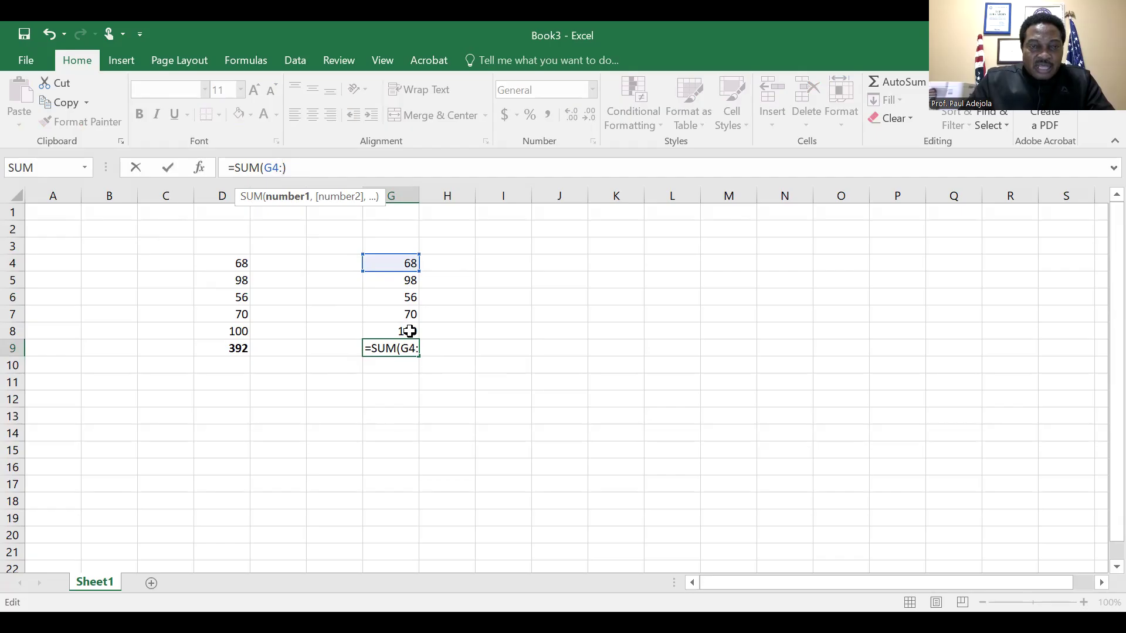
pyautogui.click(409, 331)
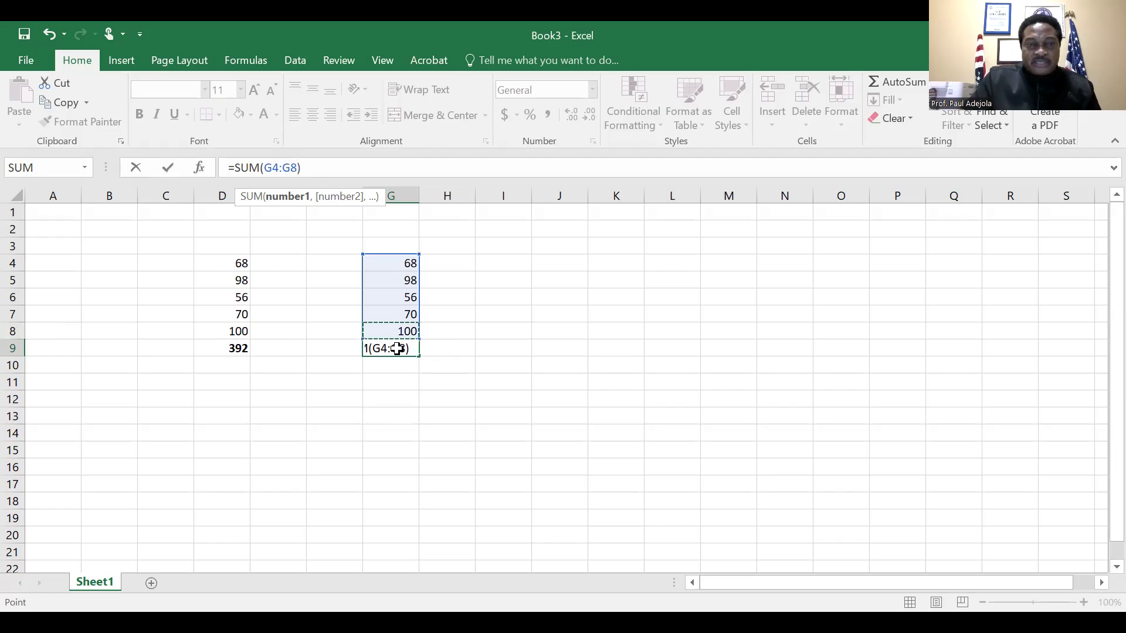
pyautogui.press('Return')
# Make the total in cell G9 bold to match the one in D9
pyautogui.press('Up')
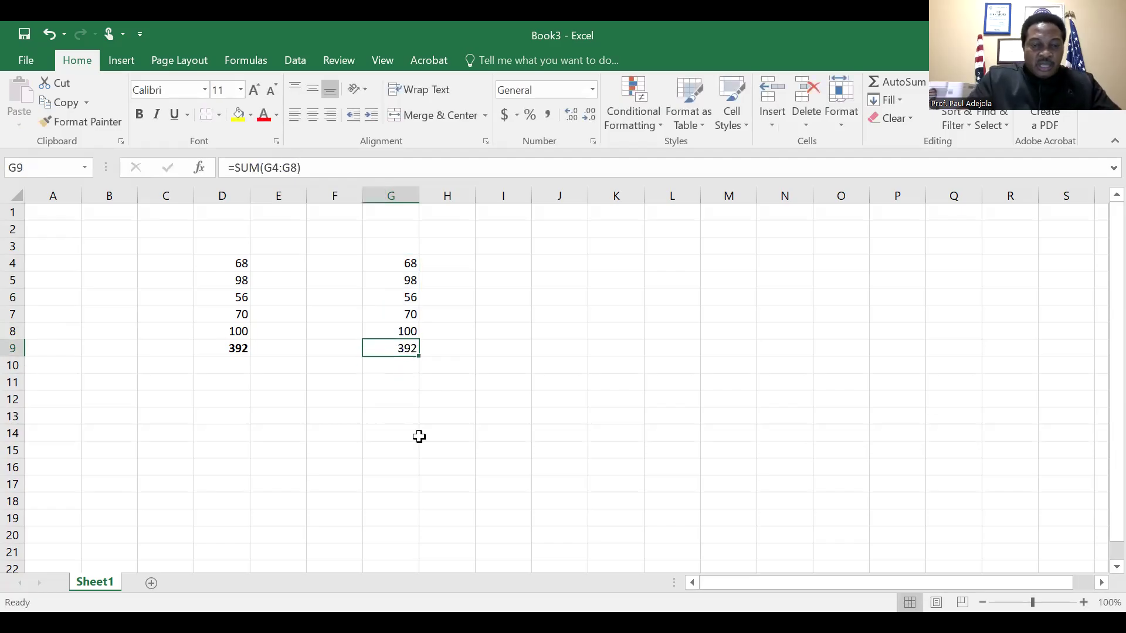
pyautogui.press('Left')
pyautogui.press('Left')
pyautogui.press('Left')
pyautogui.press('Left')
pyautogui.press('Right')
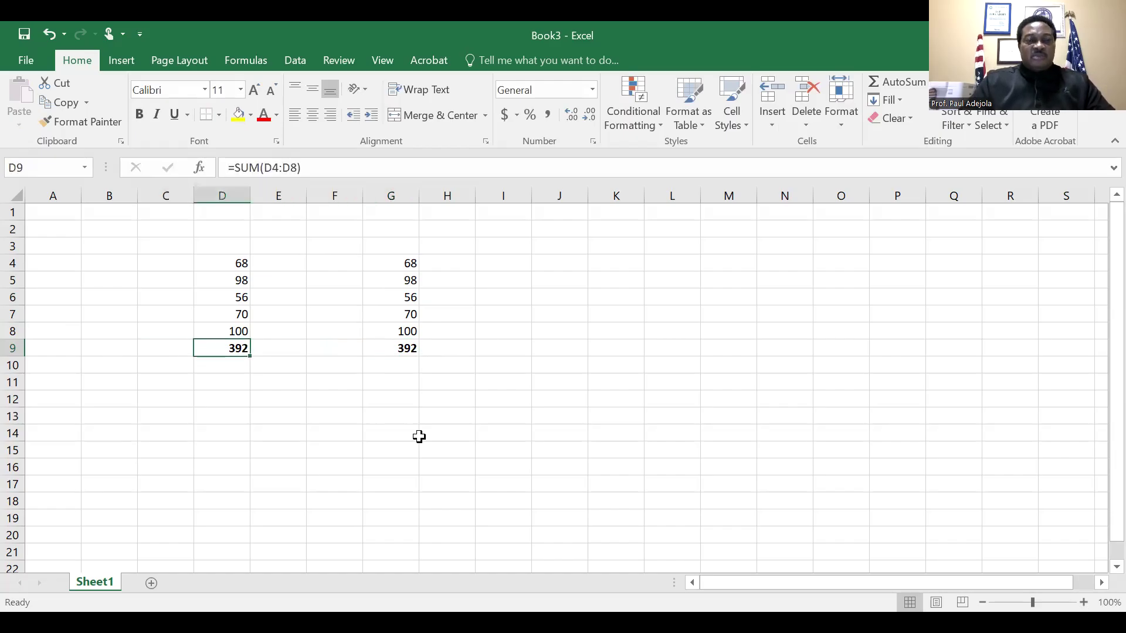
pyautogui.press('Right')
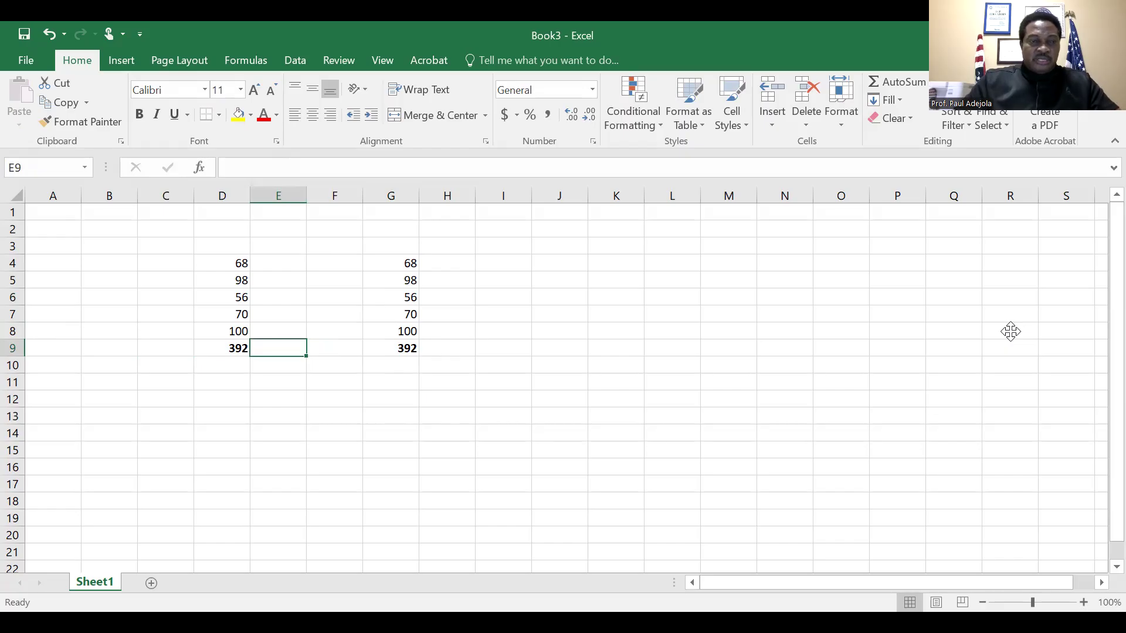
# Rename the worksheet Sheet1 as Practice 1
pyautogui.click(99, 581)
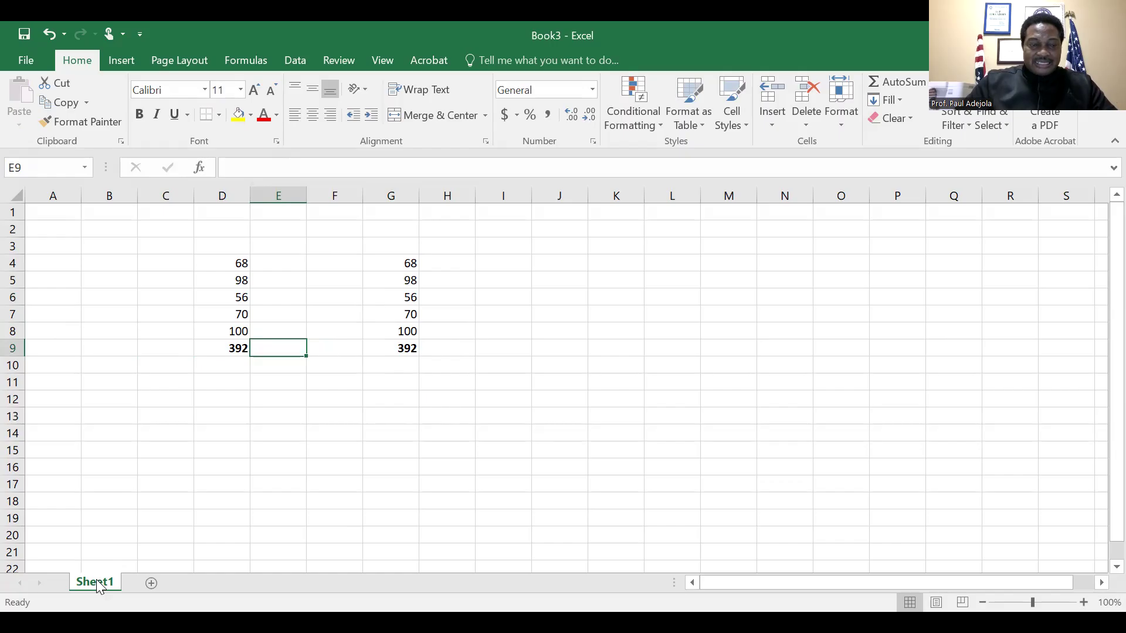
pyautogui.rightClick(96, 581)
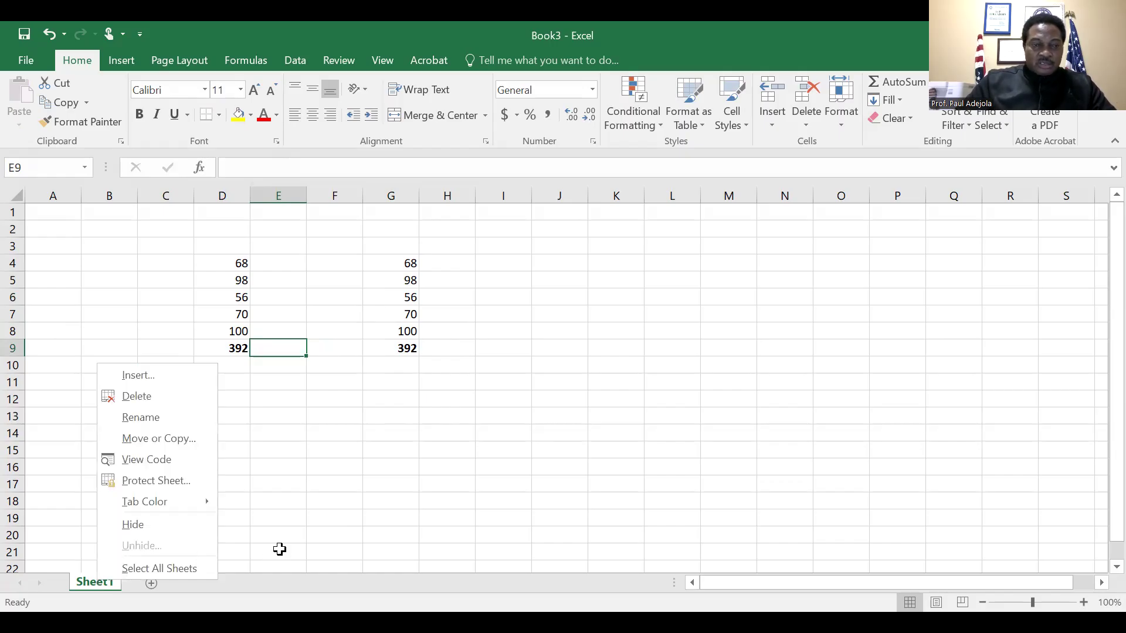
pyautogui.click(103, 588)
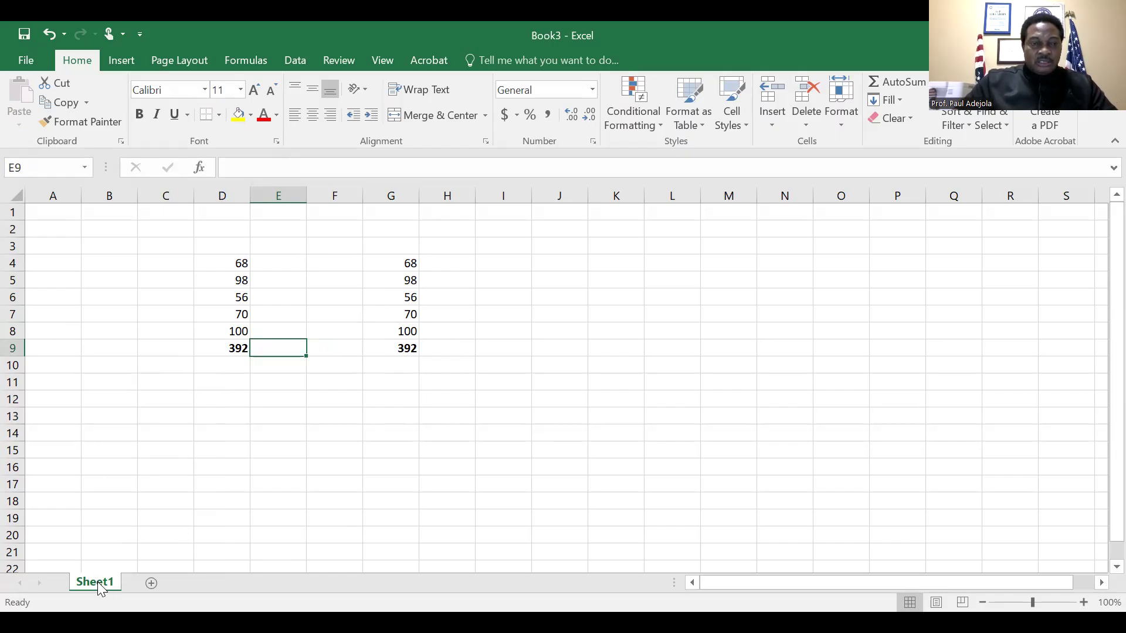
pyautogui.rightClick(97, 587)
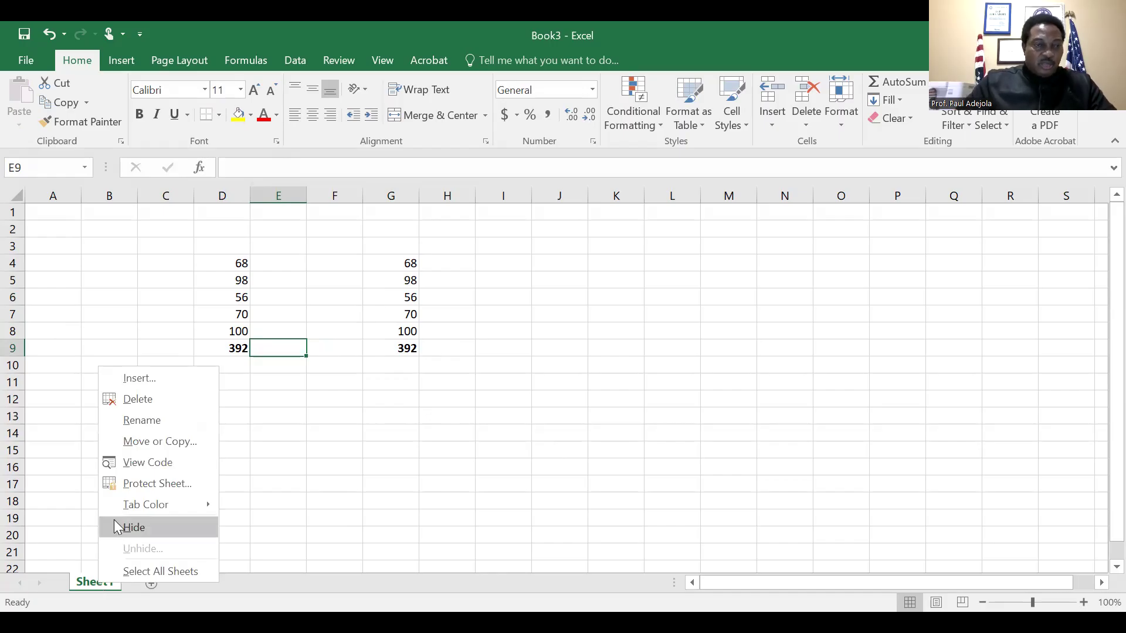
pyautogui.click(151, 424)
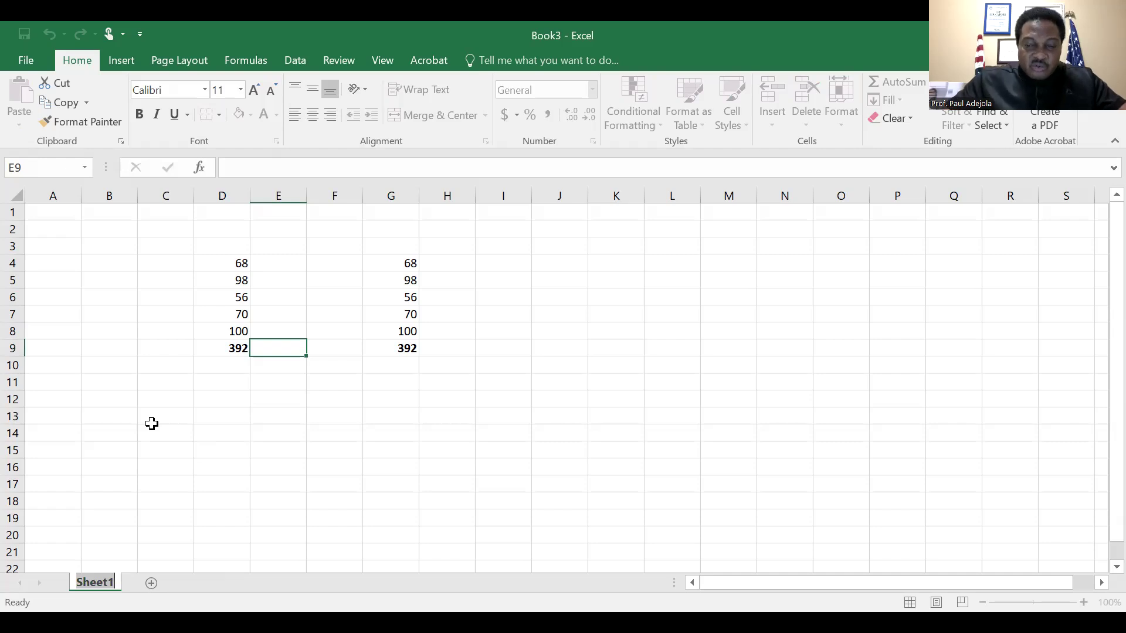
pyautogui.write('Pra')
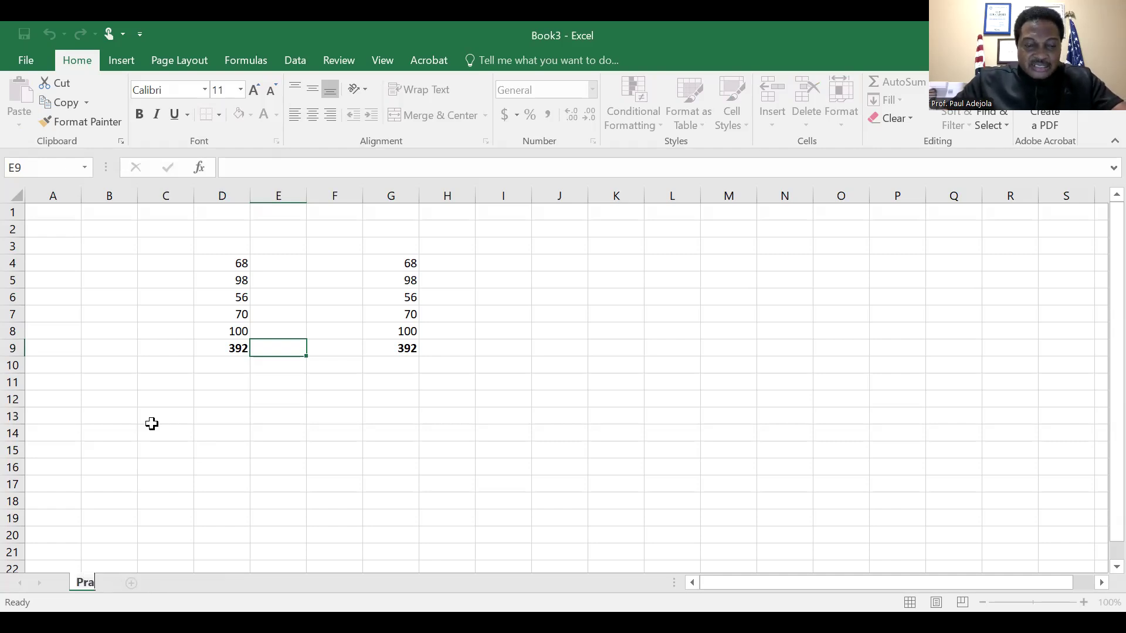
pyautogui.write('cti')
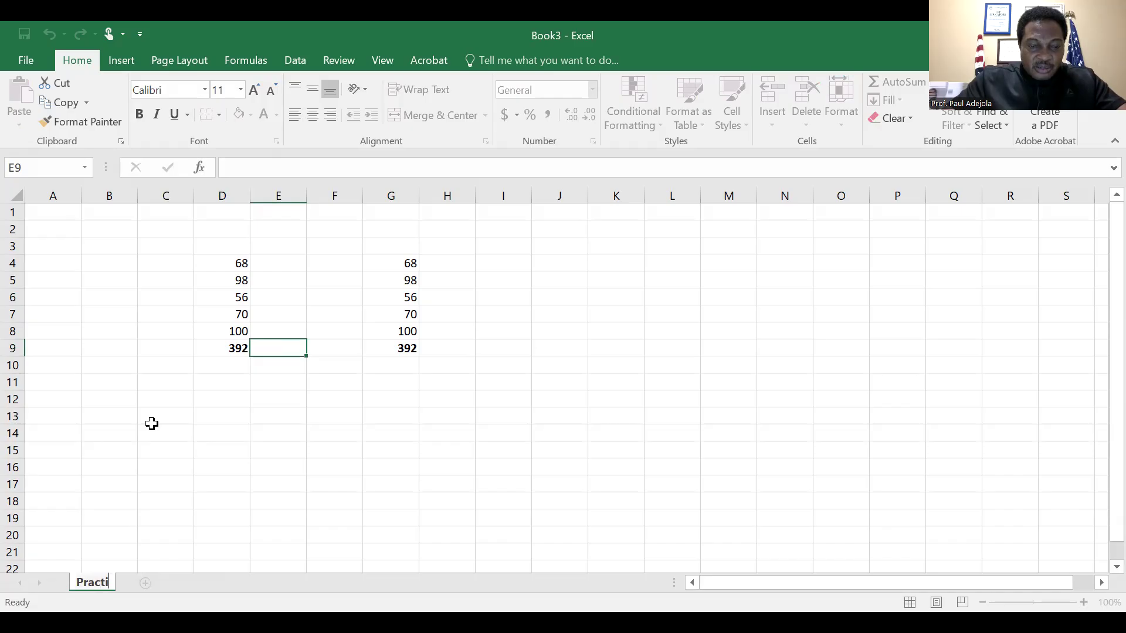
pyautogui.write('ce 1')
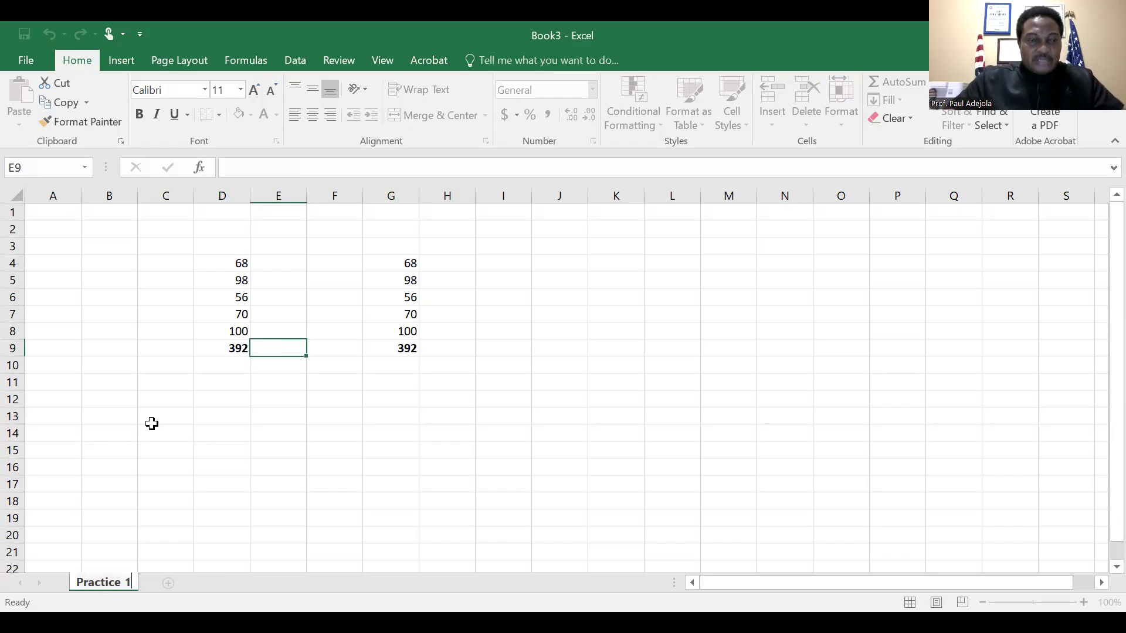
pyautogui.click(279, 531)
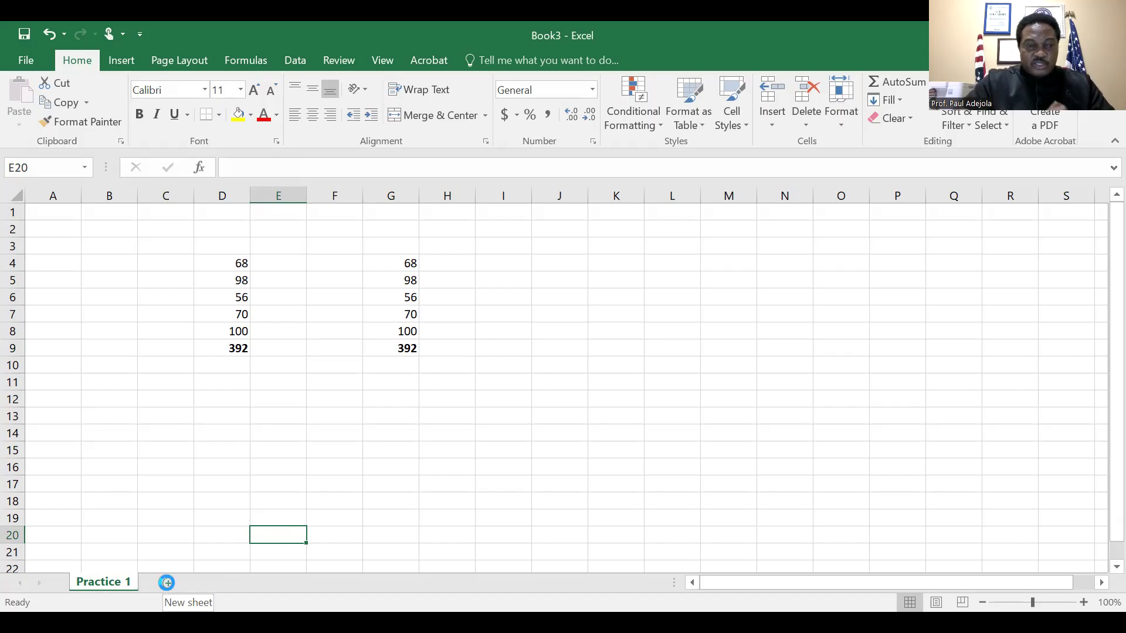
# Add a new worksheet to the workbook and rename it Practice 2
pyautogui.click(168, 583)
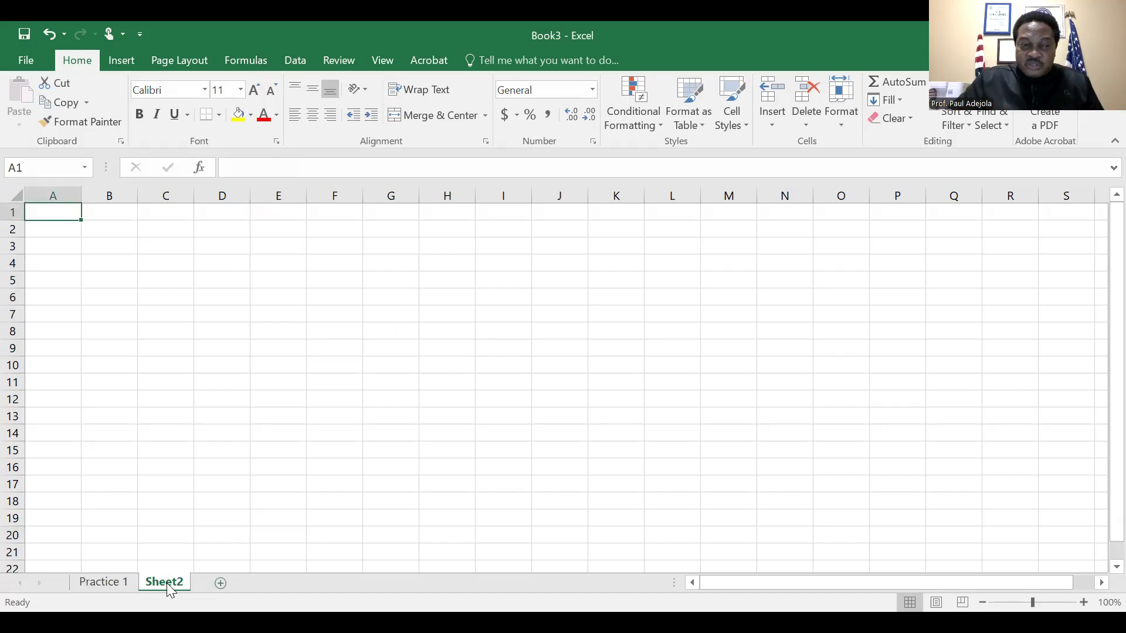
pyautogui.rightClick(168, 587)
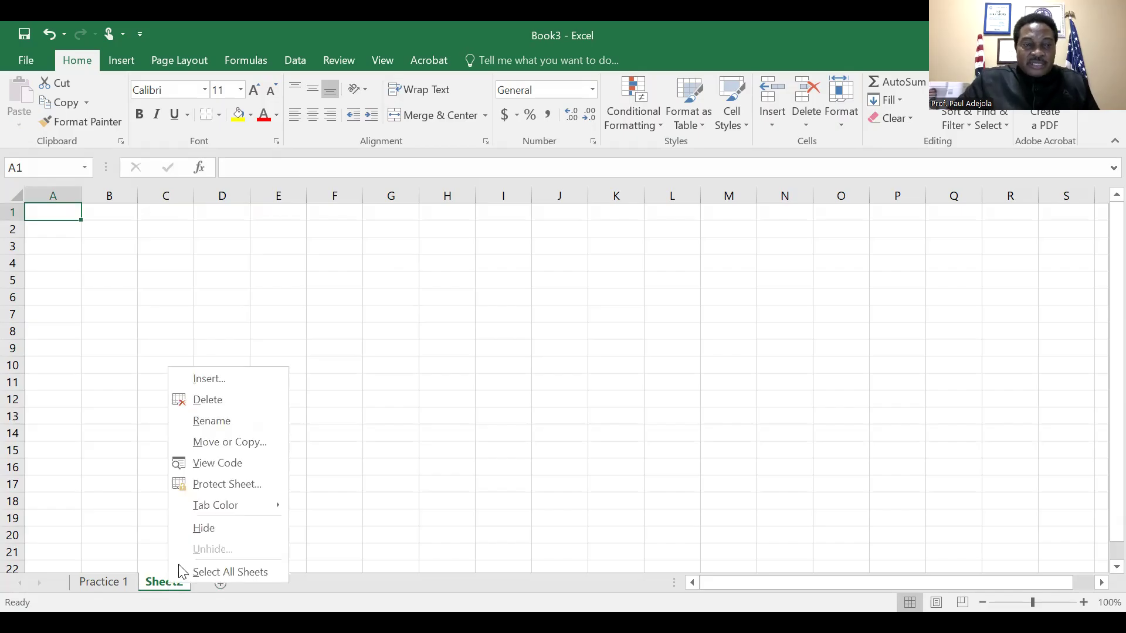
pyautogui.click(236, 424)
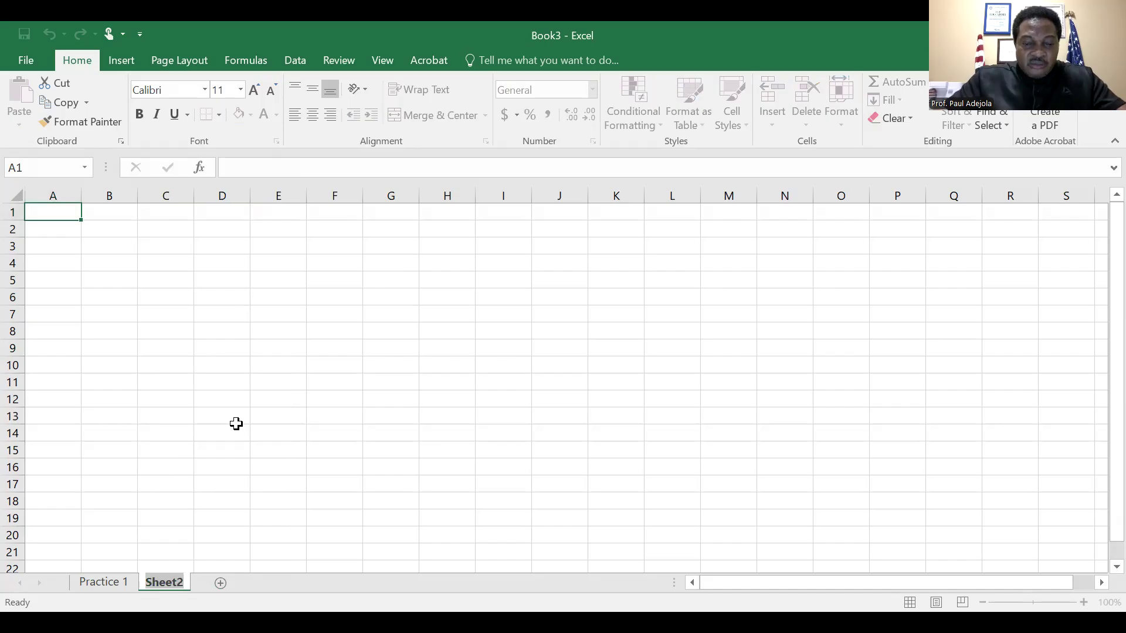
pyautogui.write('Pract')
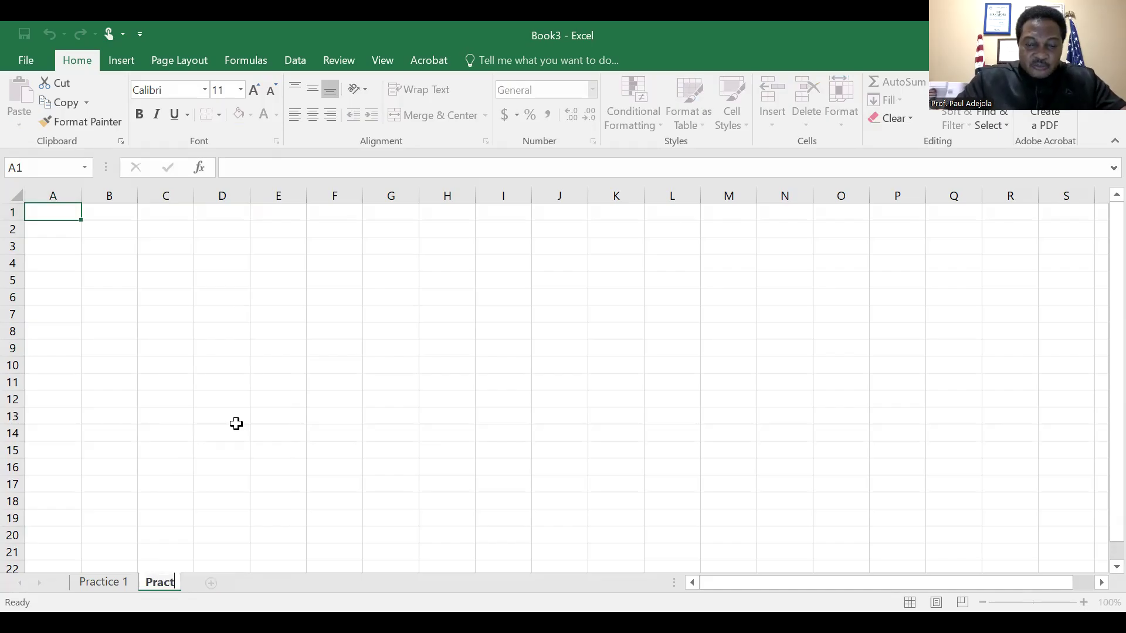
pyautogui.write('ice 2')
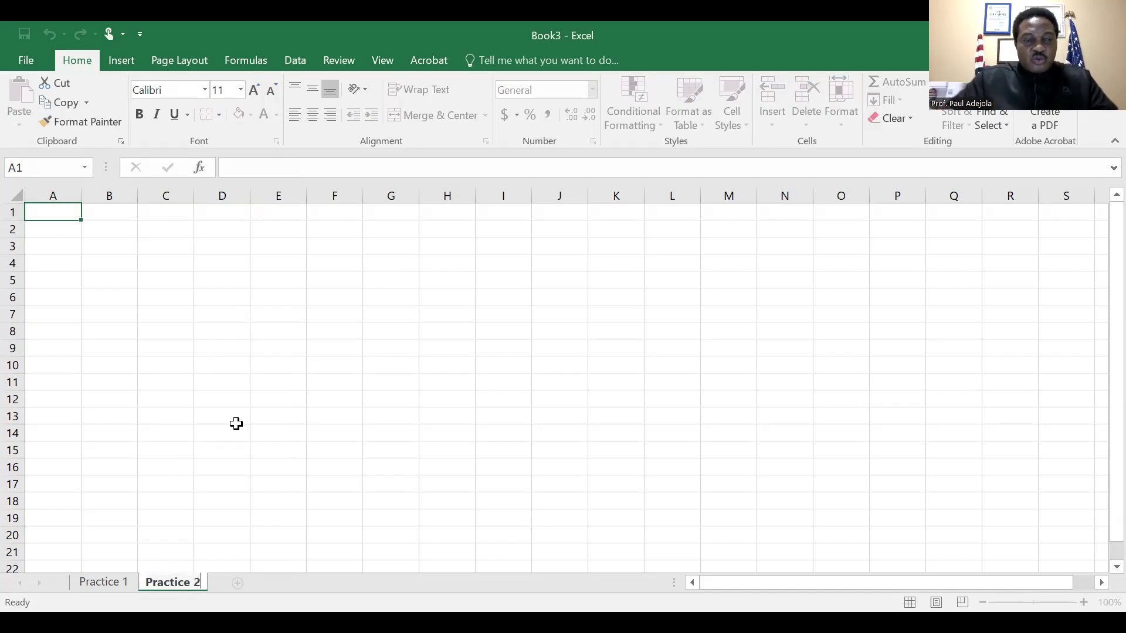
pyautogui.click(339, 469)
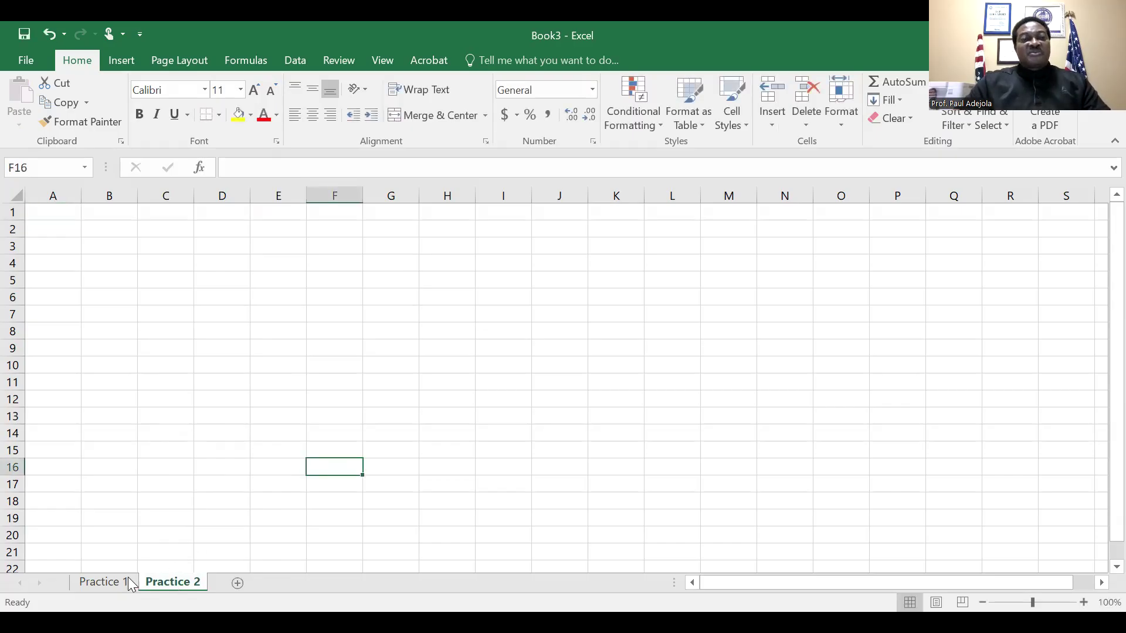
# On the Practice 1 sheet, copy the numbers in G4:G8 and paste them into column I starting at I4
pyautogui.click(106, 581)
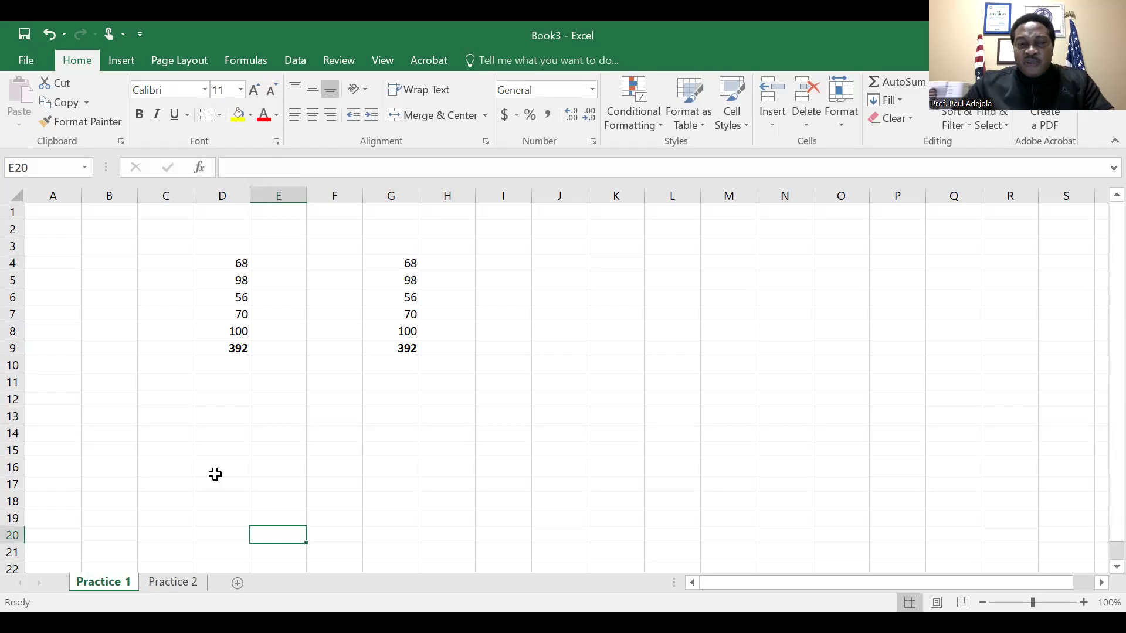
pyautogui.click(410, 351)
pyautogui.press('Return')
pyautogui.press('Up')
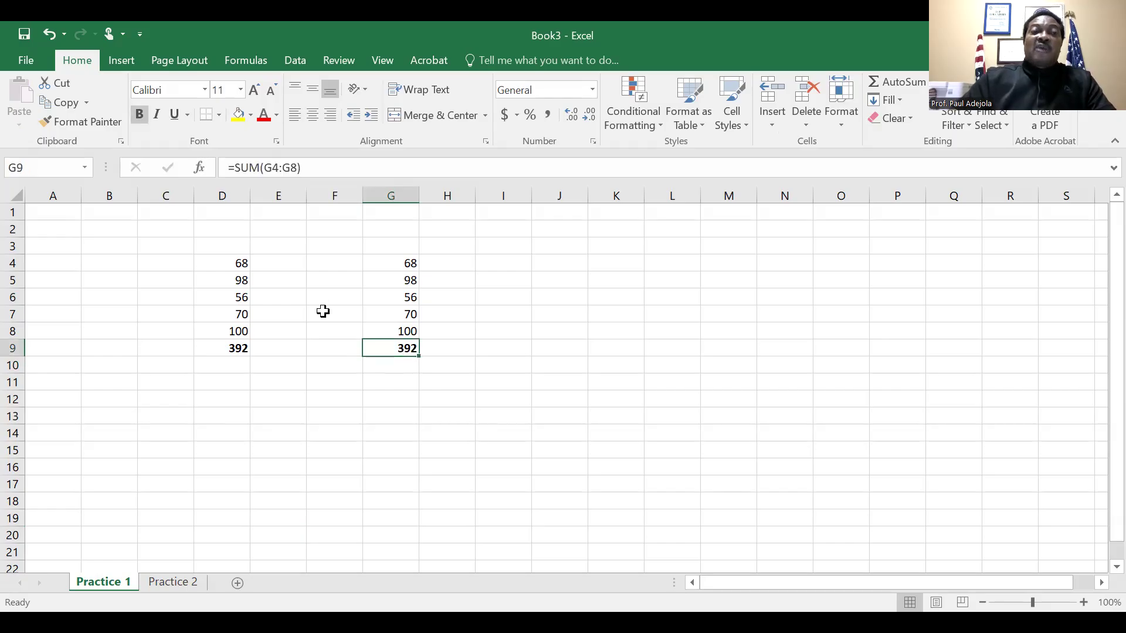
pyautogui.click(234, 347)
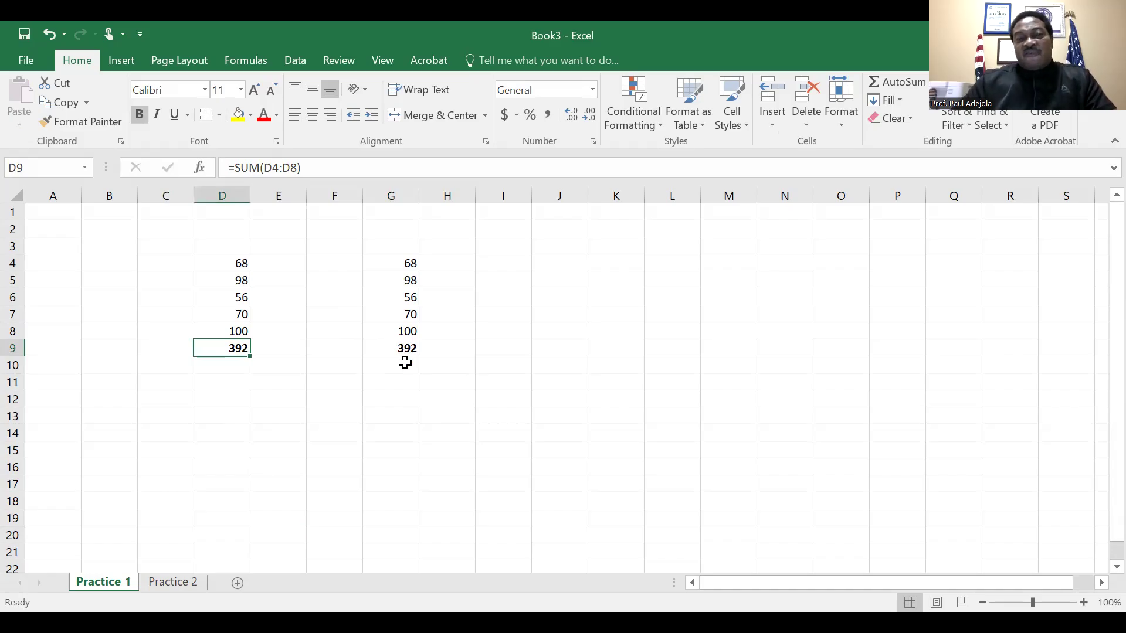
pyautogui.moveTo(414, 264); pyautogui.dragTo(412, 332)
pyautogui.hotkey('ctrl', 'c')
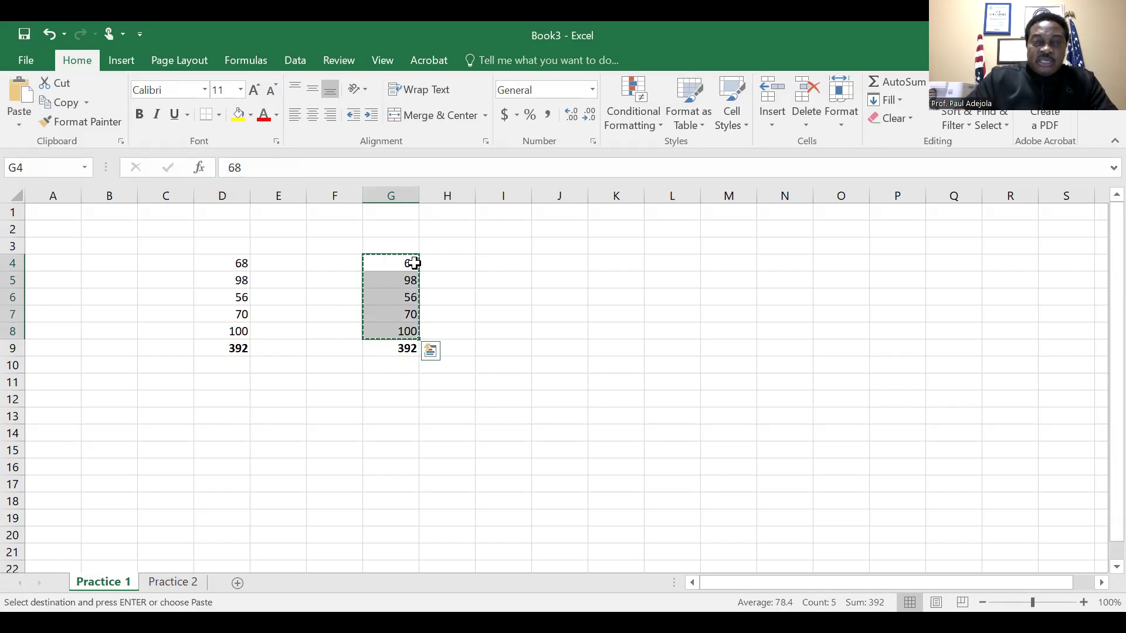
pyautogui.click(516, 267)
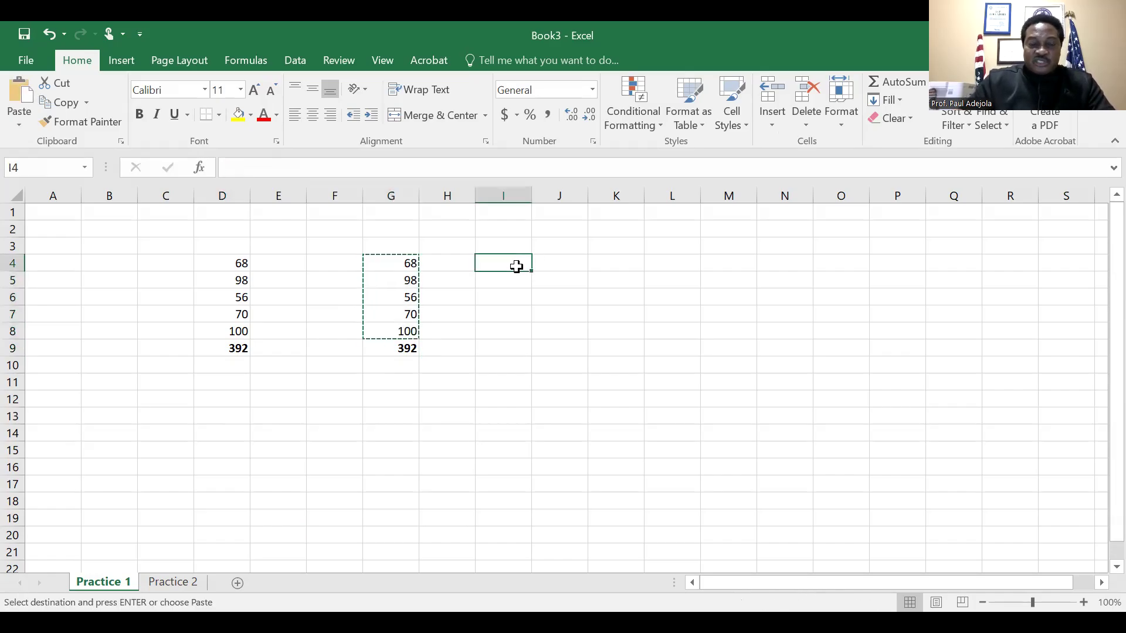
pyautogui.hotkey('ctrl', 'v')
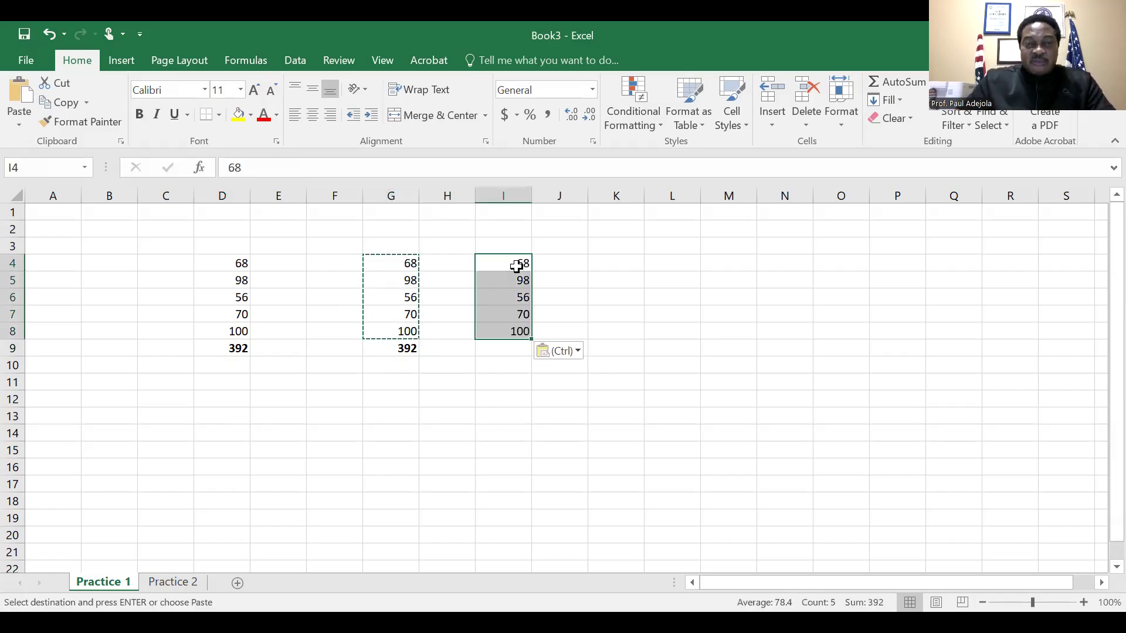
pyautogui.press('Down')
pyautogui.press('Down')
pyautogui.press('Down')
pyautogui.press('Down')
pyautogui.press('Down')
pyautogui.press('Up')
pyautogui.press('Up')
pyautogui.press('Up')
pyautogui.press('Up')
pyautogui.press('Up')
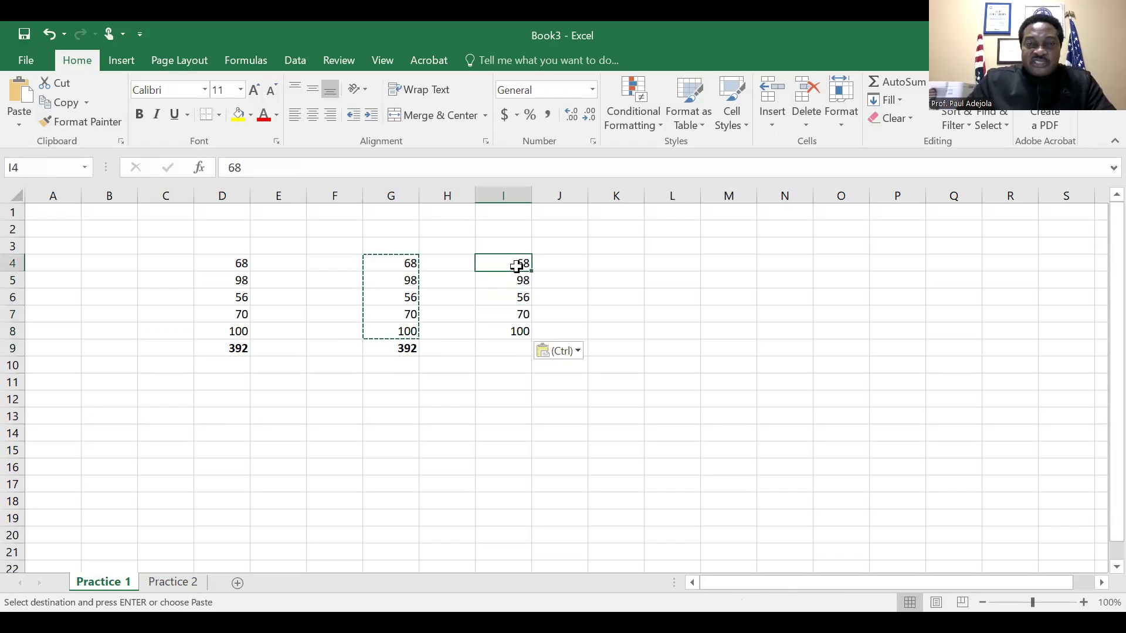
pyautogui.press('Down')
pyautogui.press('Up')
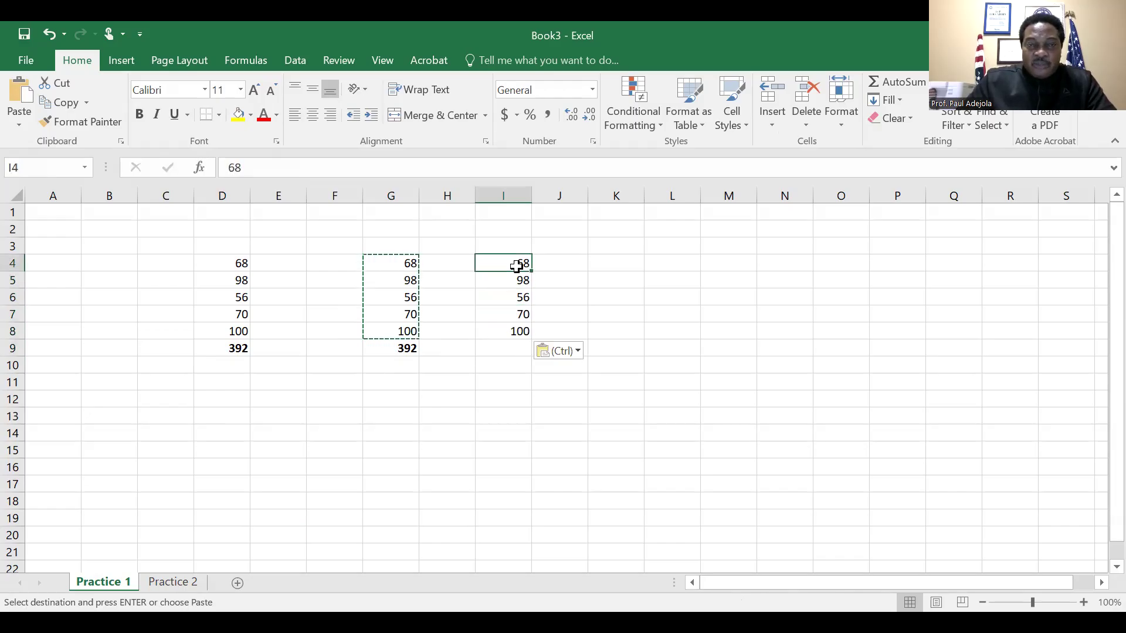
# Enter an AVERAGE formula in cell I9 that covers the range I4:I8
pyautogui.press('Down')
pyautogui.press('Down')
pyautogui.press('Down')
pyautogui.press('Down')
pyautogui.press('Down')
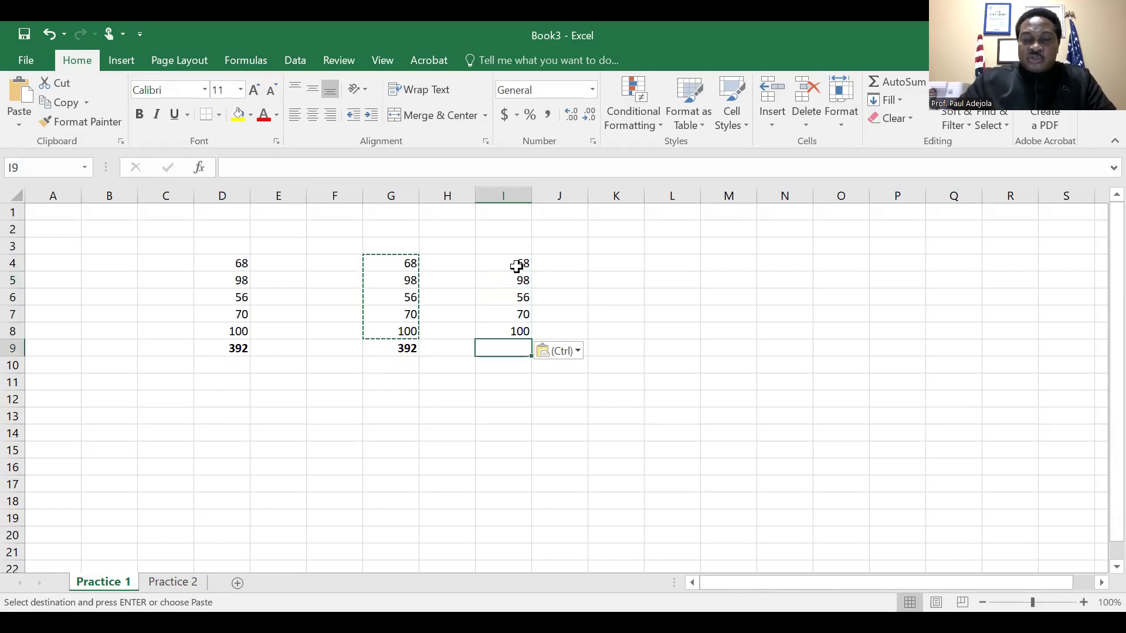
pyautogui.write('=')
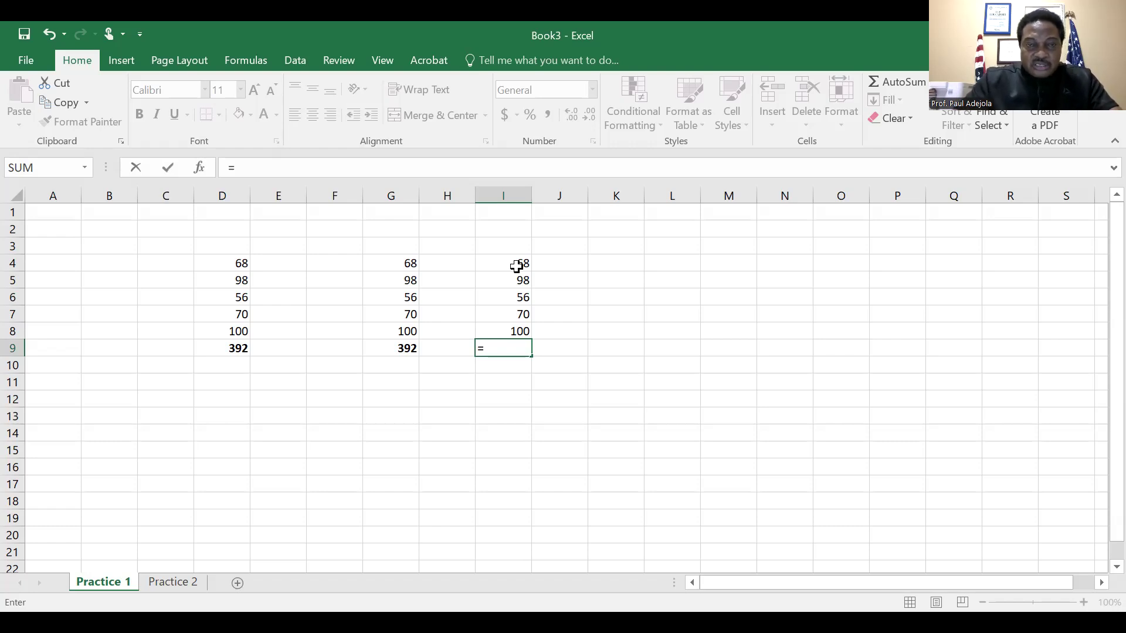
pyautogui.write('AVER')
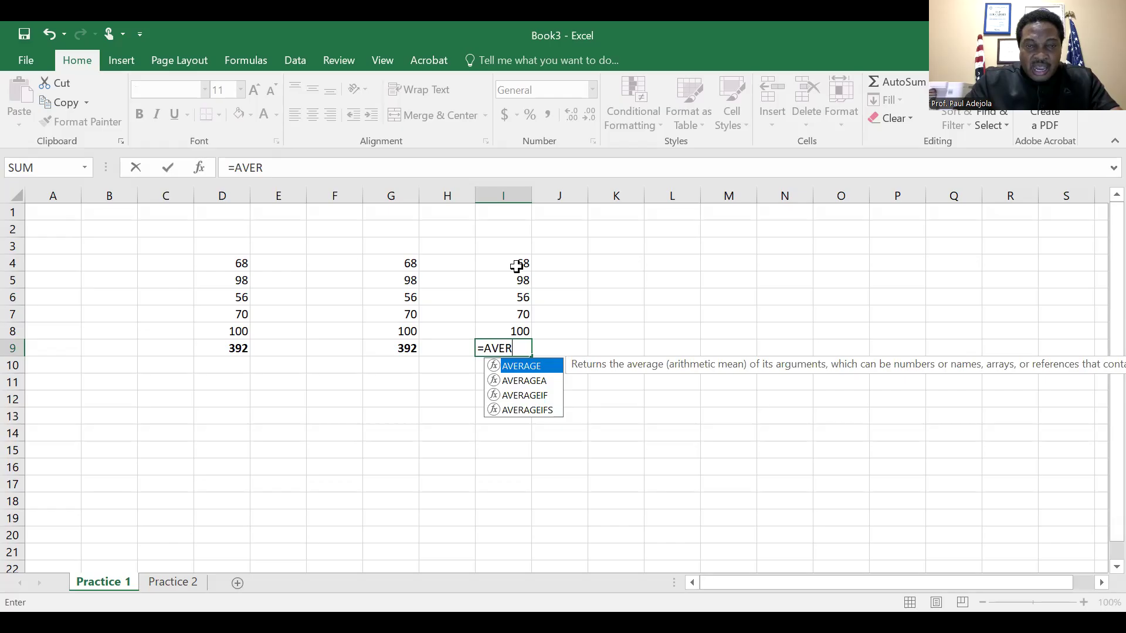
pyautogui.write('AGE')
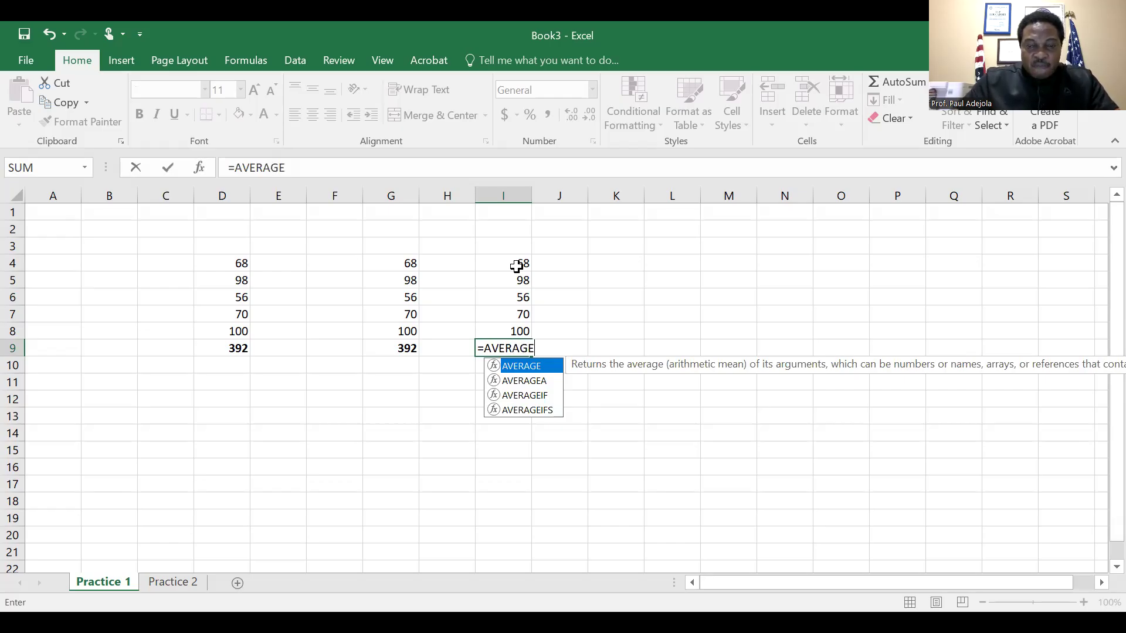
pyautogui.write('(')
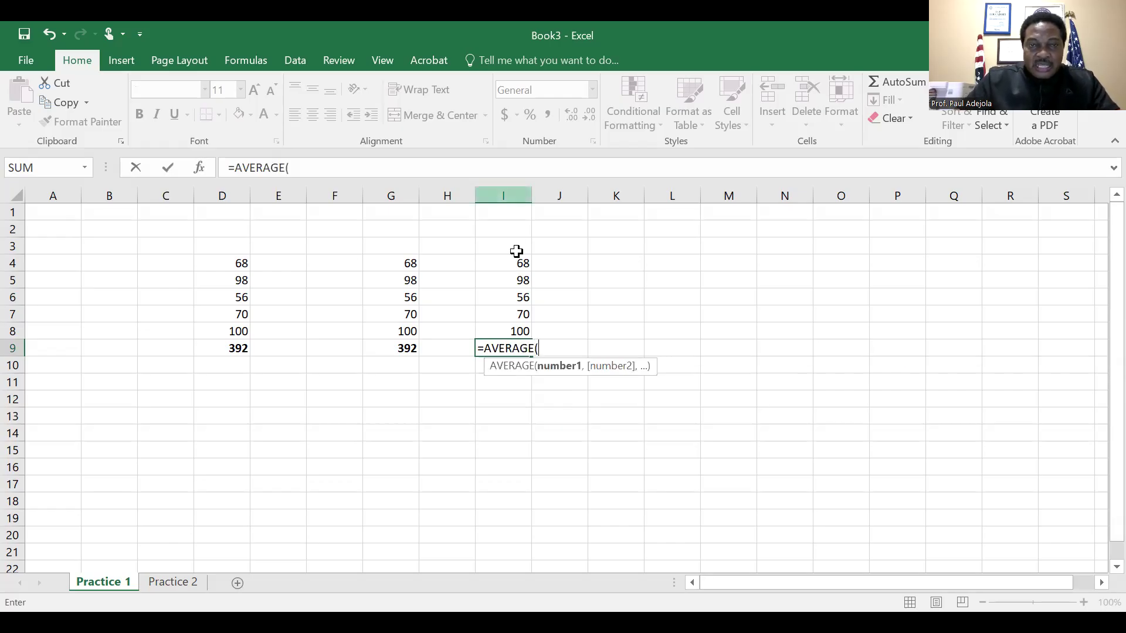
pyautogui.click(516, 265)
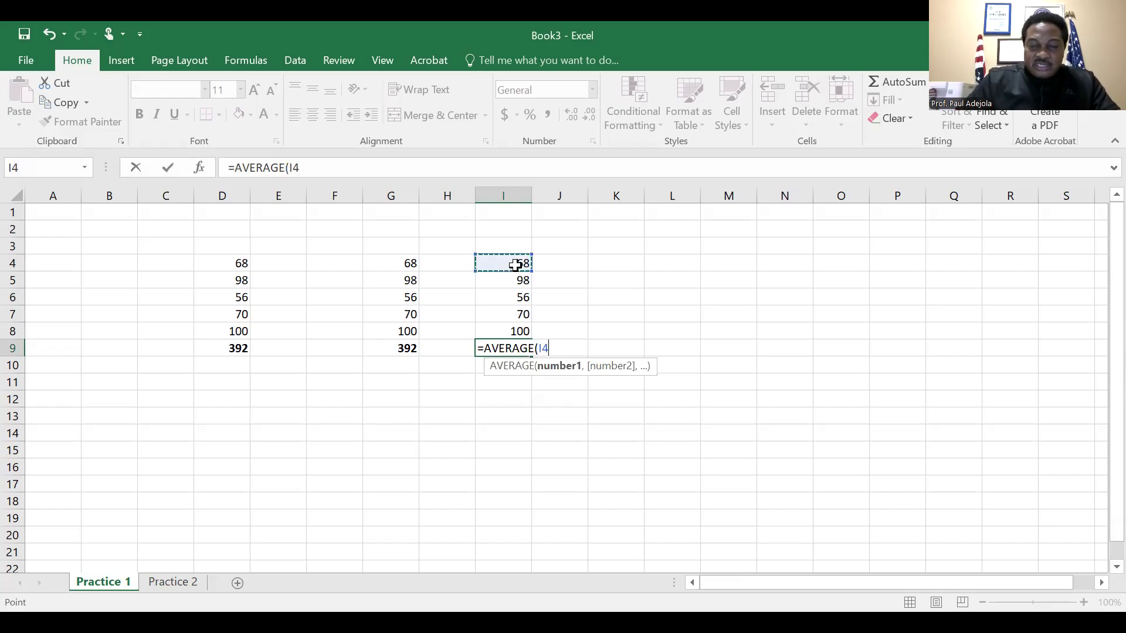
pyautogui.press('F8')
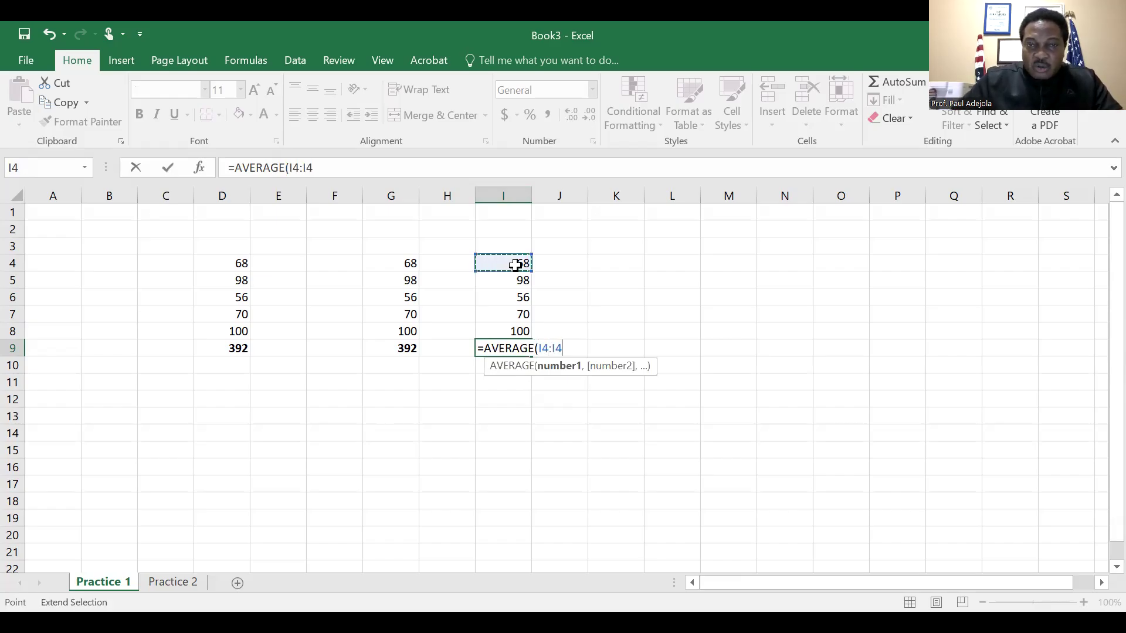
pyautogui.click(522, 332)
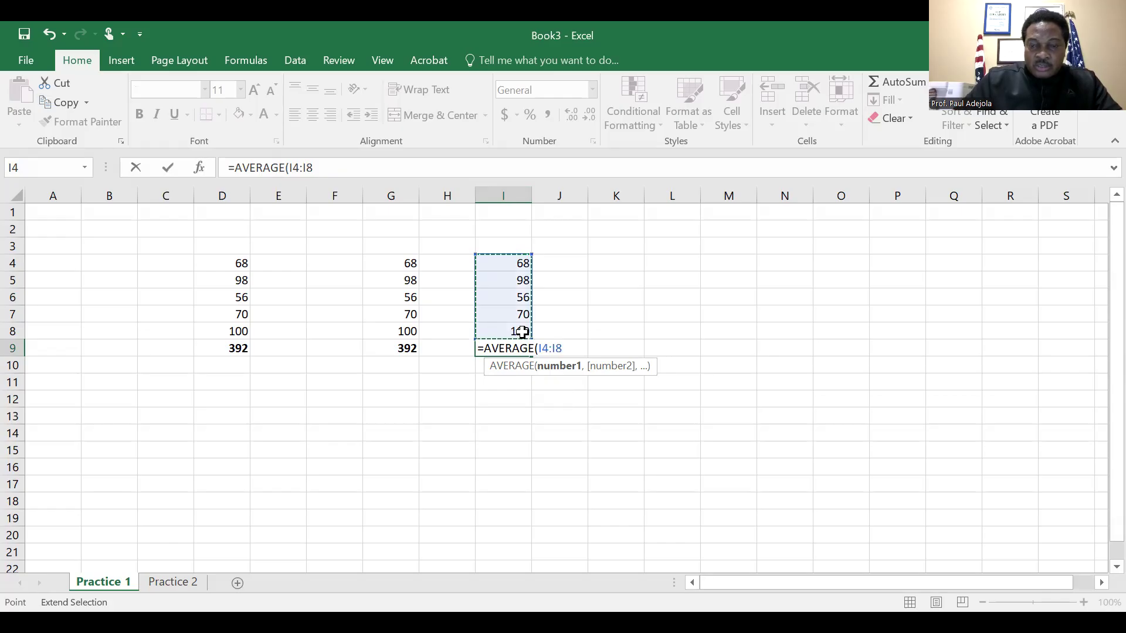
pyautogui.write(')')
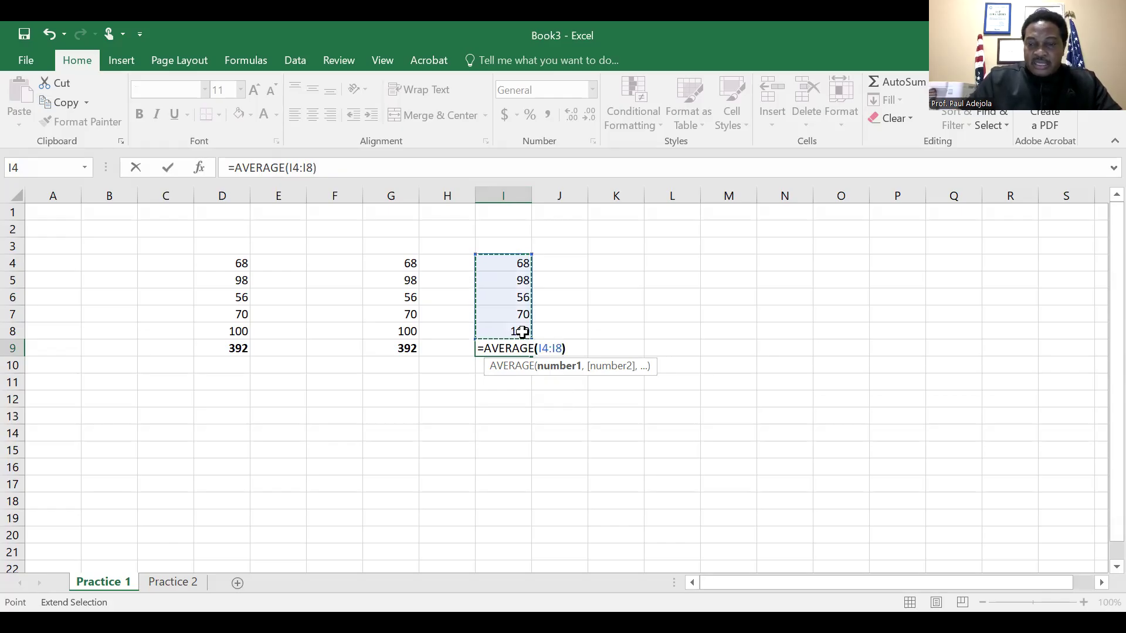
pyautogui.press('Return')
pyautogui.press('Return')
# Make the average in cell I9 bold and enlarge the worksheet view to 110%
pyautogui.press('Up')
pyautogui.press('Up')
pyautogui.press('Down')
pyautogui.press('Up')
pyautogui.press('Down')
pyautogui.press('Up')
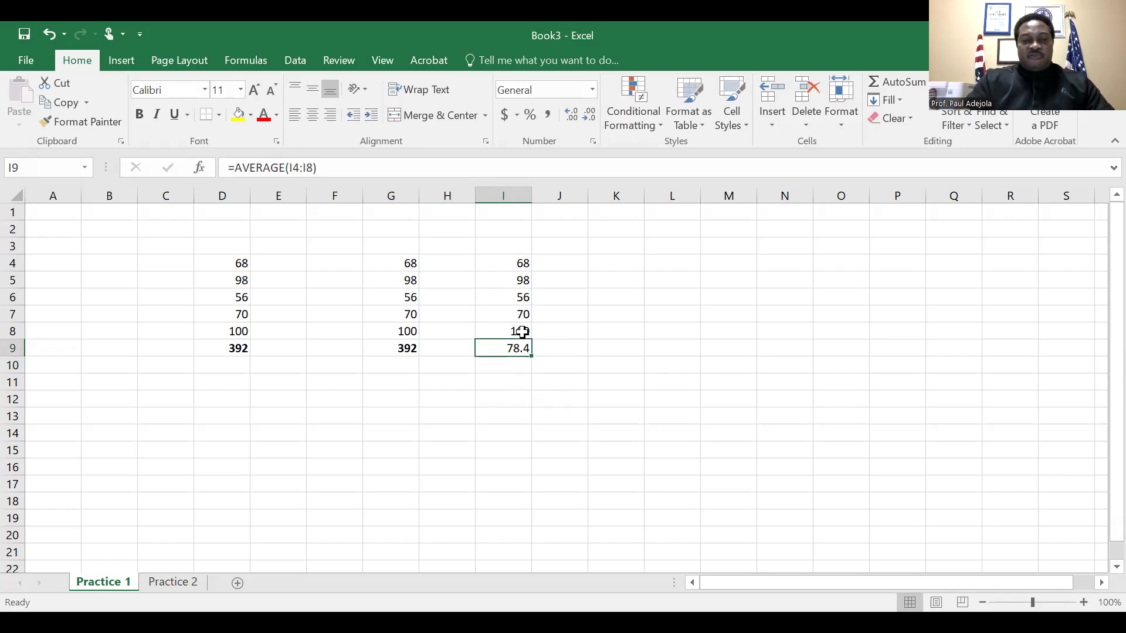
pyautogui.click(522, 332)
pyautogui.hotkey('shift', 'Down')
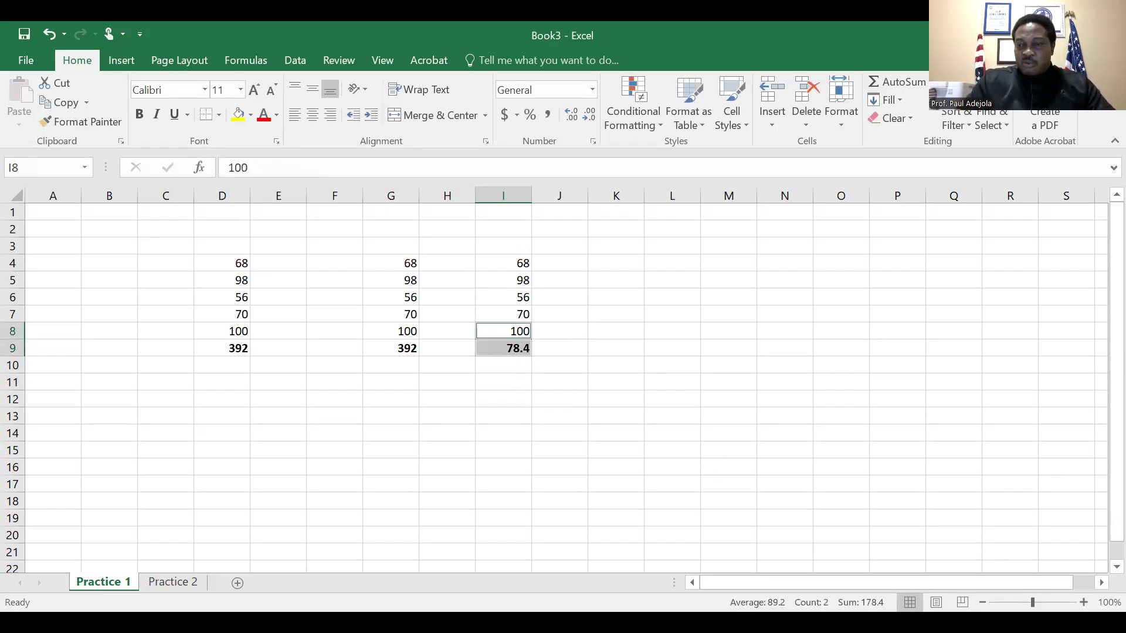
pyautogui.click(1084, 603)
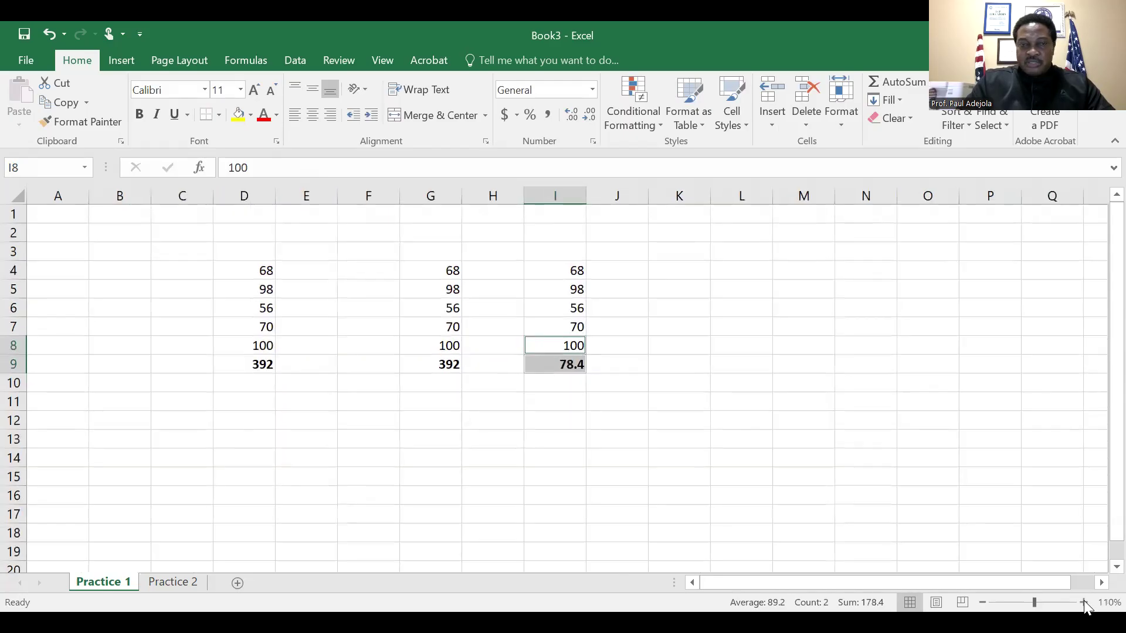
# Enlarge the Practice 1 worksheet view to 140% and clear the cell selection
pyautogui.click(1084, 603)
pyautogui.click(1083, 603)
pyautogui.click(1084, 603)
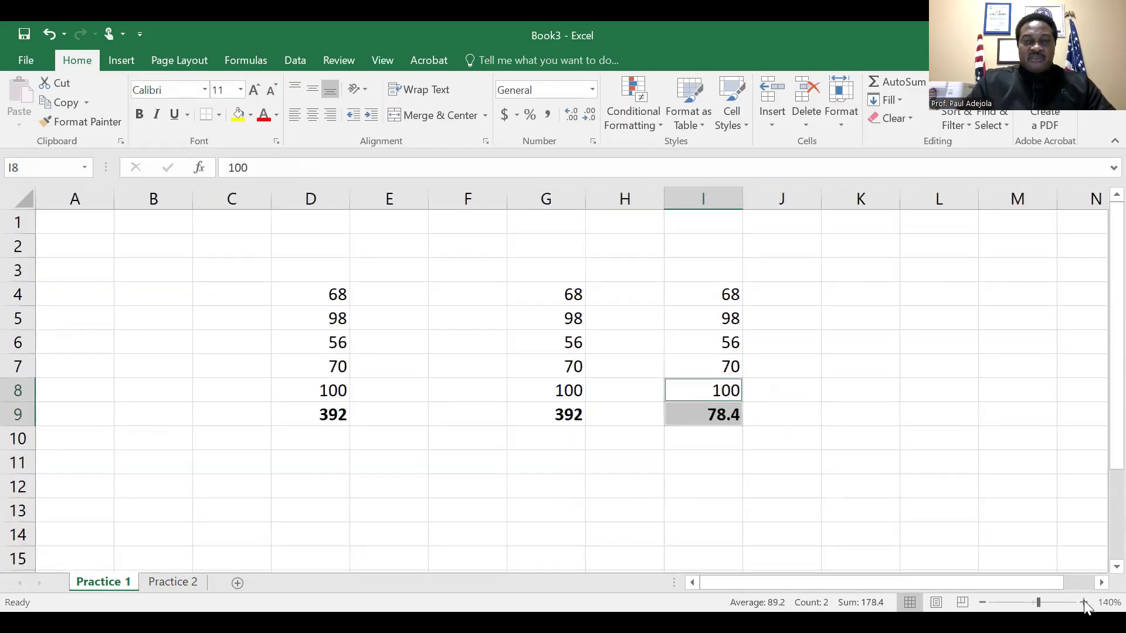
pyautogui.click(655, 484)
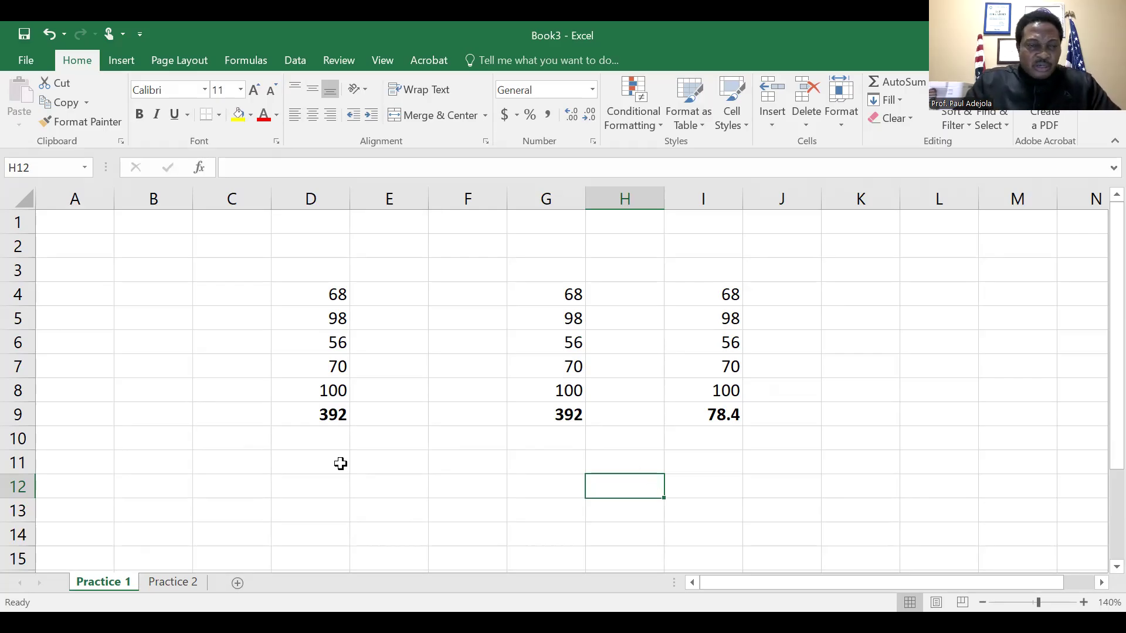
pyautogui.click(177, 581)
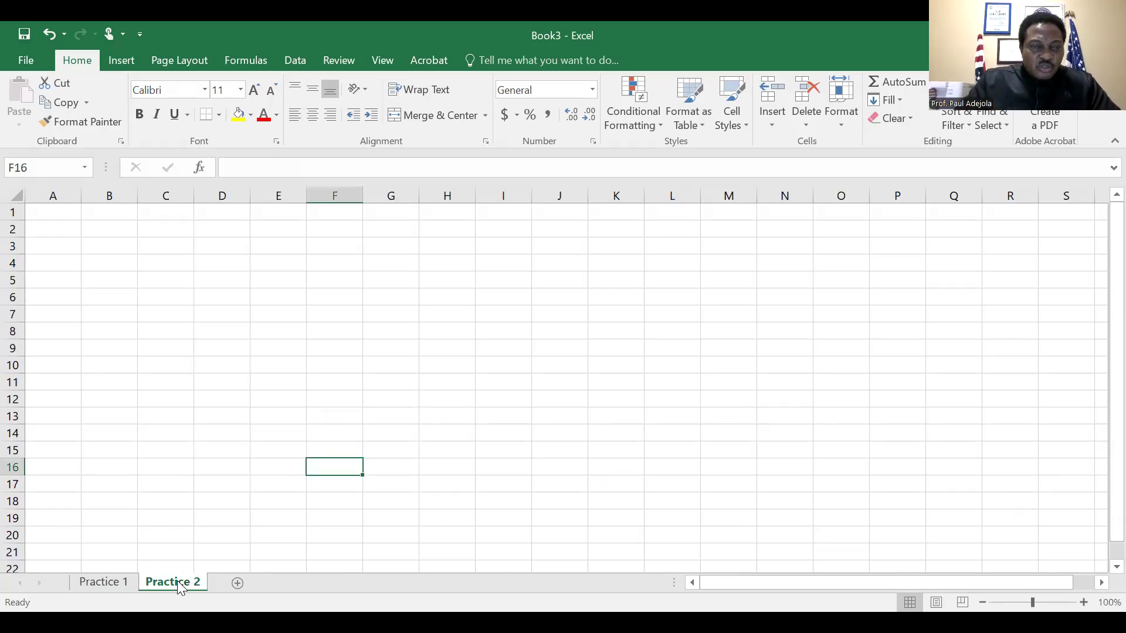
pyautogui.click(98, 583)
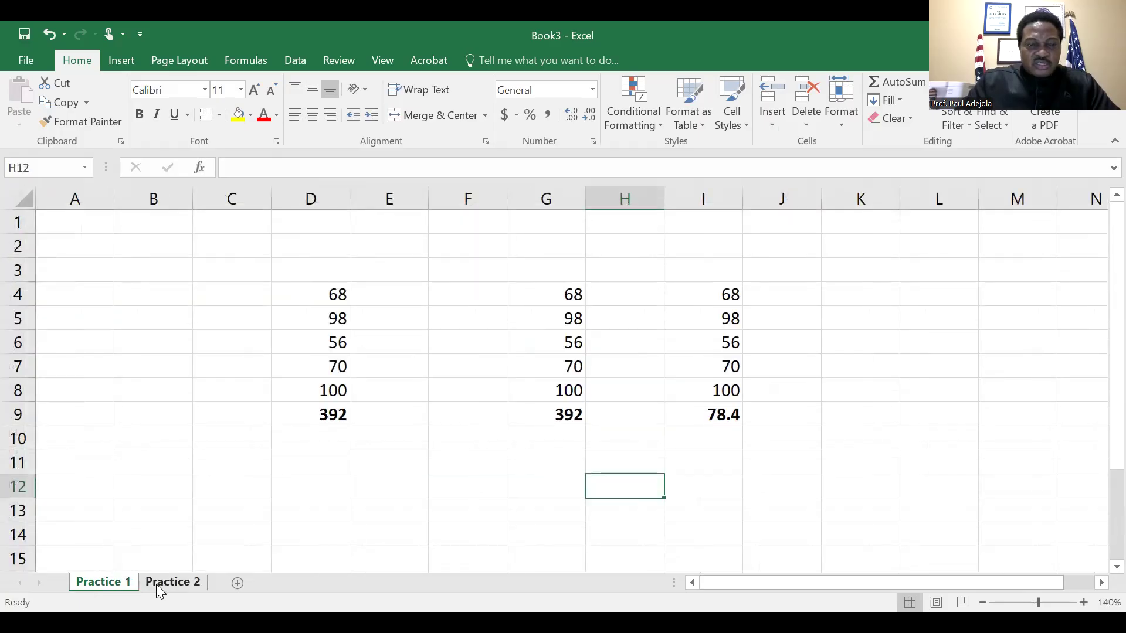
pyautogui.click(158, 583)
pyautogui.click(104, 580)
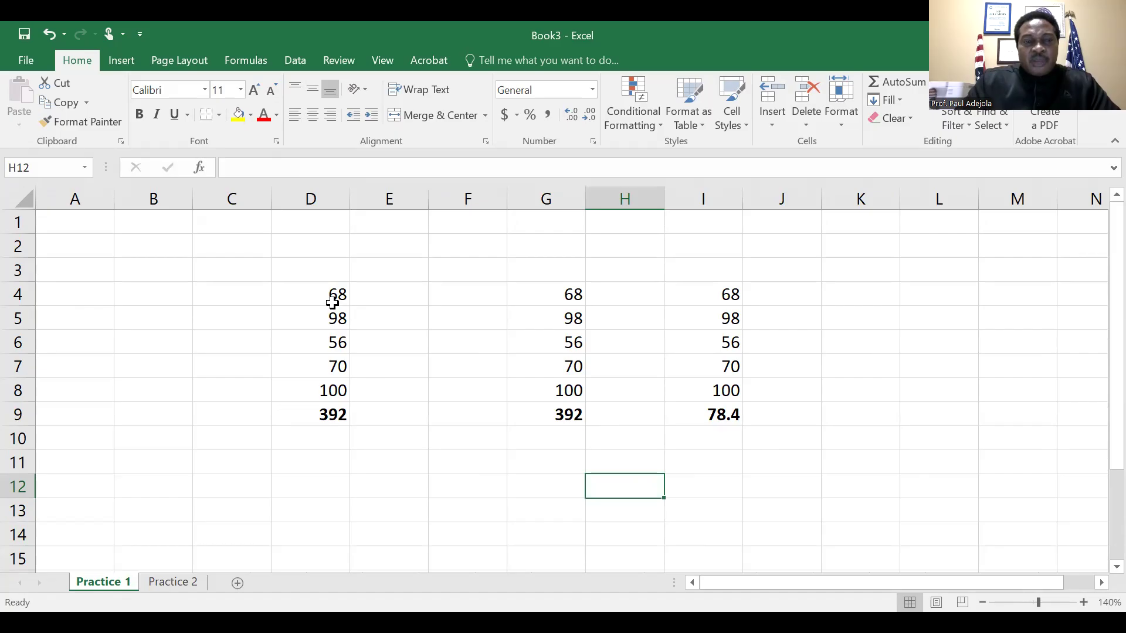
# On the Practice 2 sheet, enter the numbers 50, 45, 34, 28 and 89 in cells H6 to H10
pyautogui.click(174, 582)
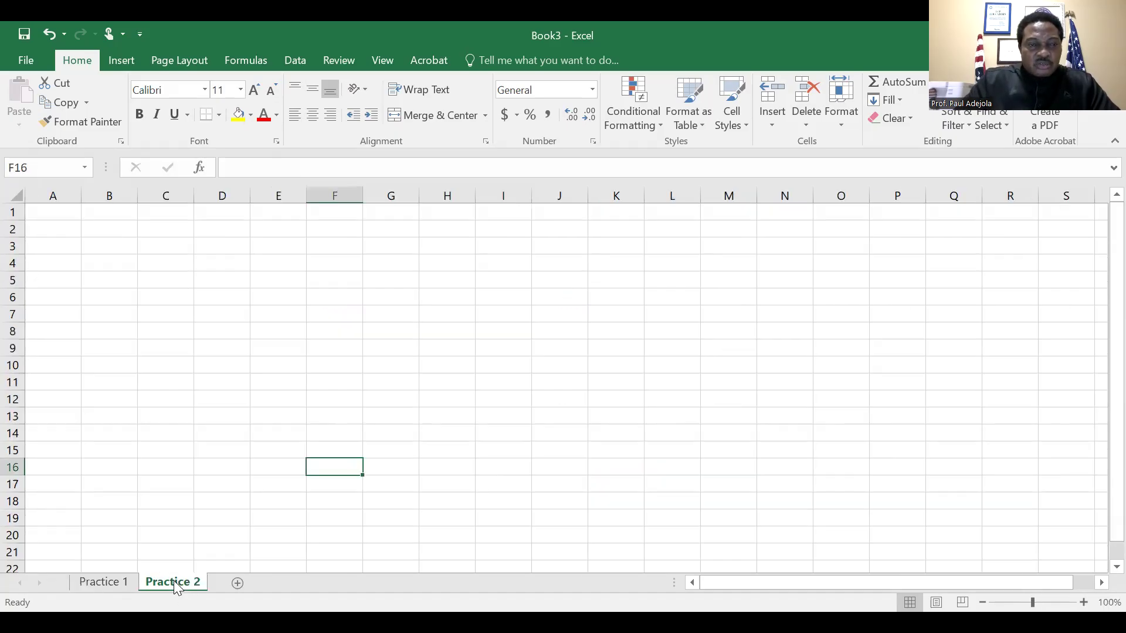
pyautogui.click(432, 298)
pyautogui.write('50')
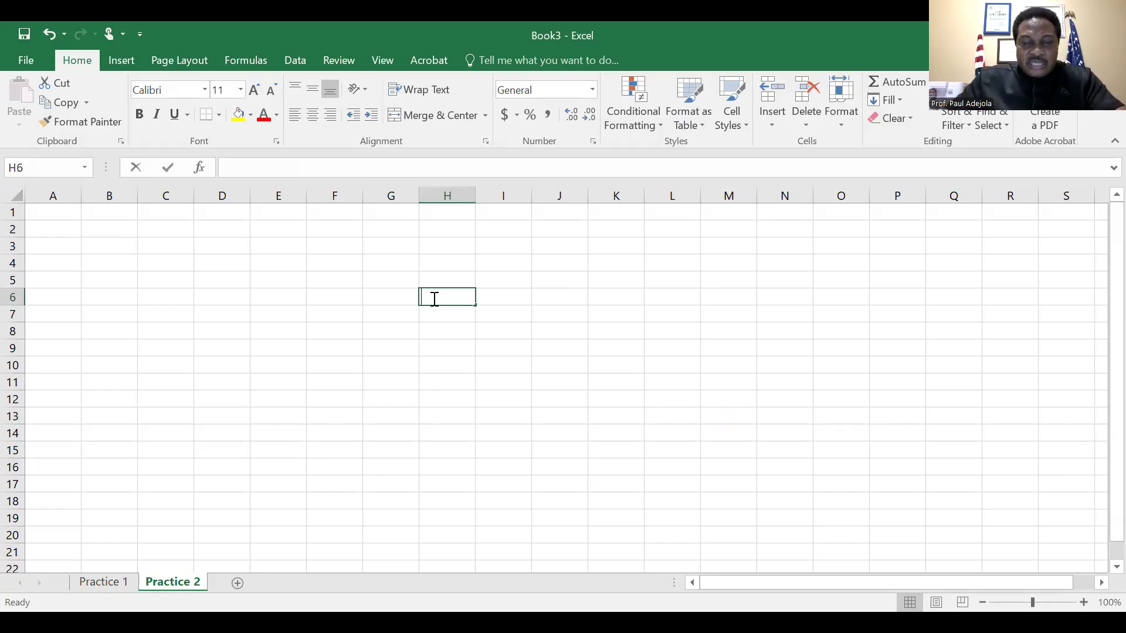
pyautogui.press('Return')
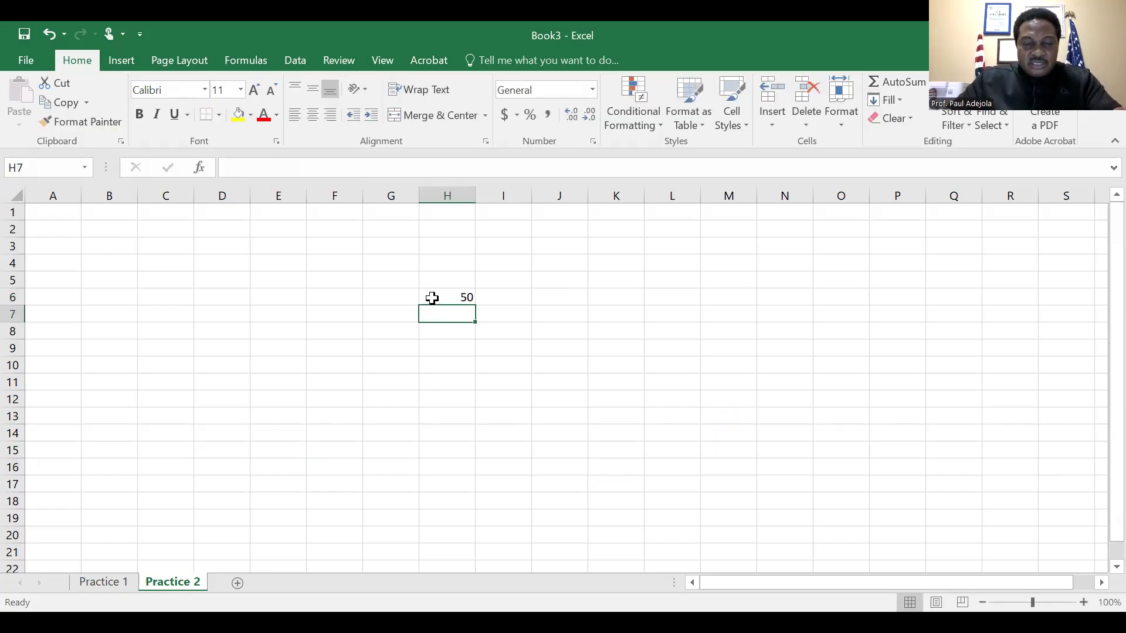
pyautogui.write('45')
pyautogui.press('Return')
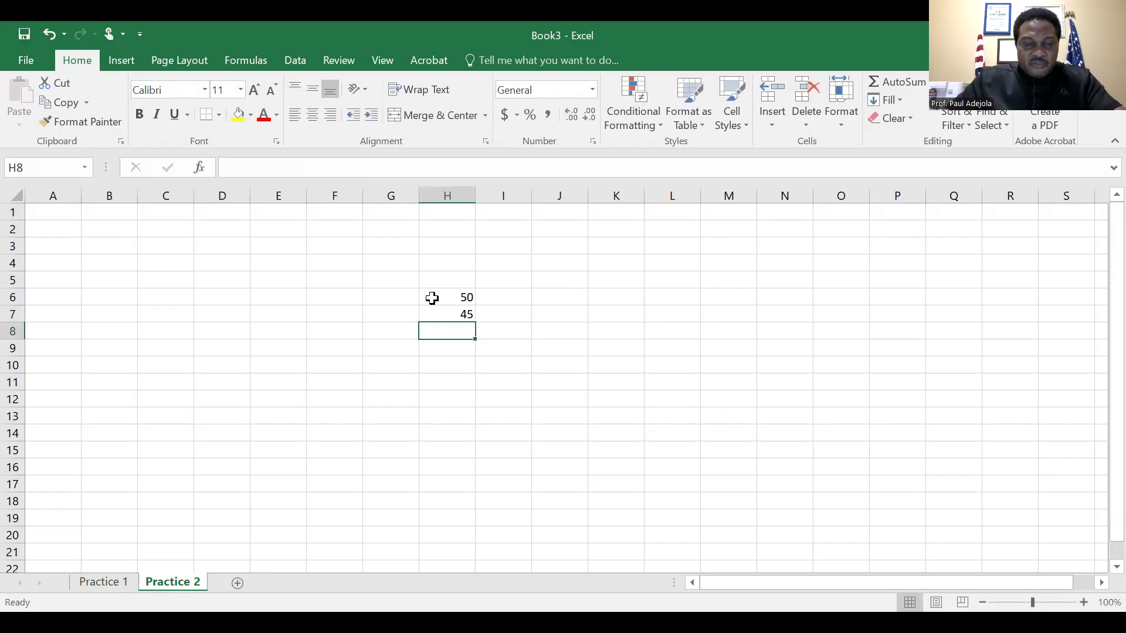
pyautogui.write('34')
pyautogui.press('Return')
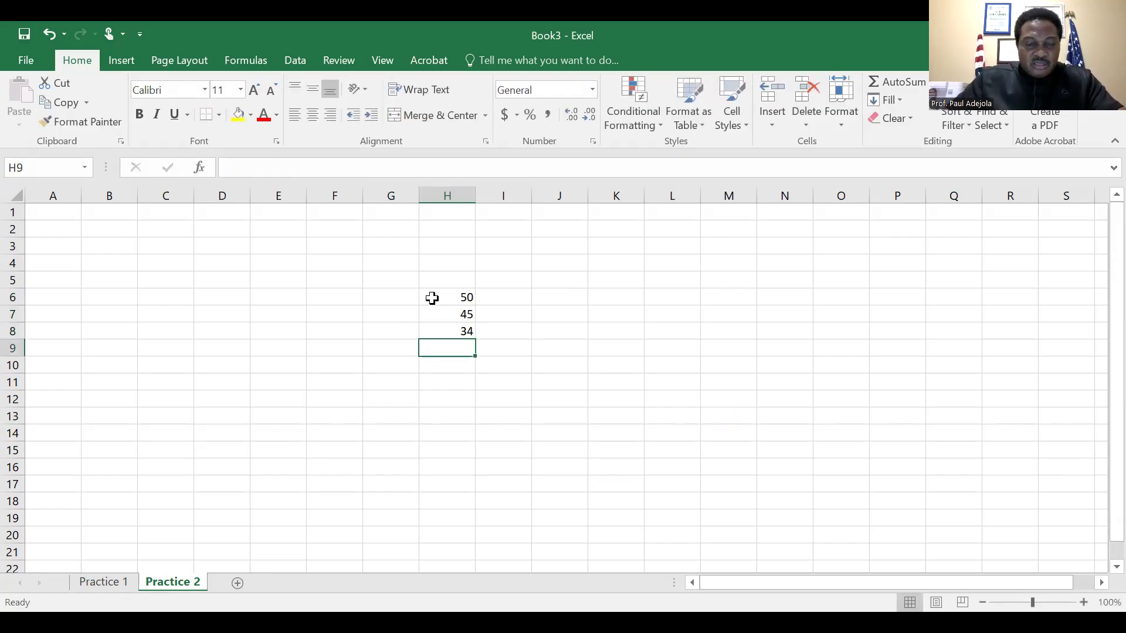
pyautogui.write('28')
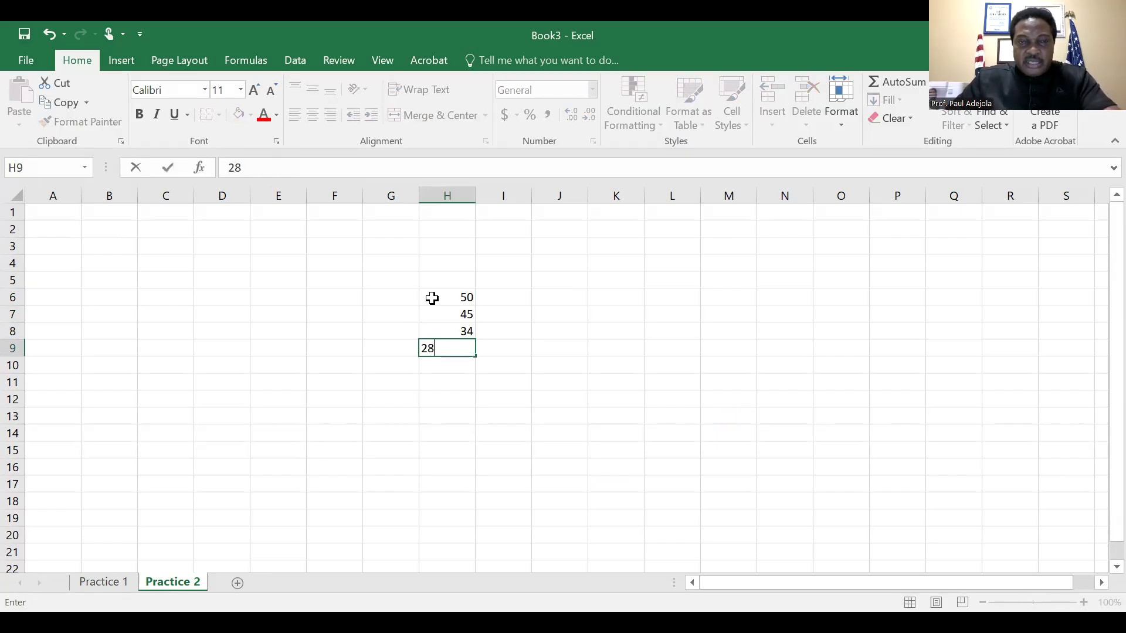
pyautogui.press('Return')
pyautogui.write('89')
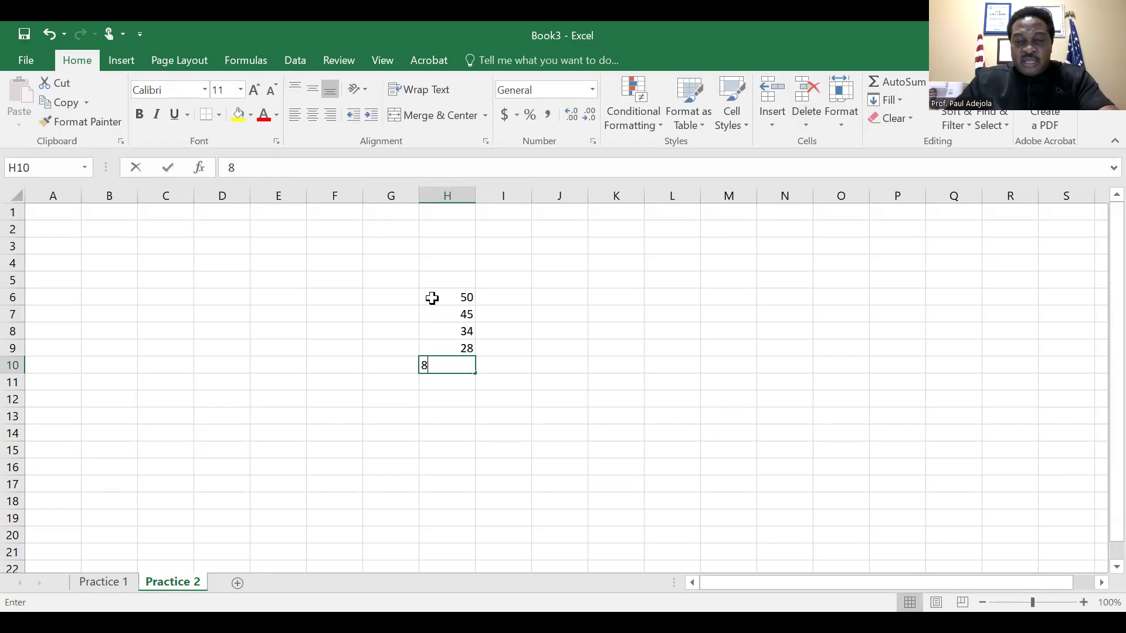
pyautogui.press('Return')
pyautogui.press('Down')
pyautogui.press('Up')
pyautogui.press('Up')
pyautogui.press('Up')
pyautogui.press('Up')
pyautogui.press('Up')
pyautogui.press('Up')
pyautogui.press('Down')
pyautogui.press('Down')
pyautogui.press('Down')
pyautogui.press('Down')
pyautogui.press('Down')
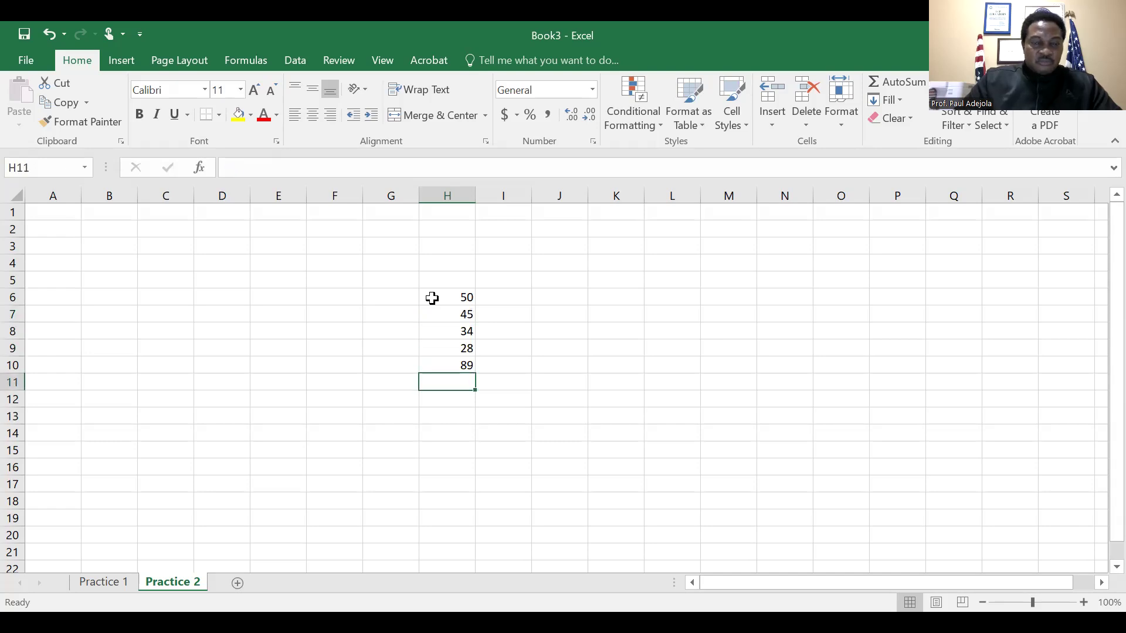
# Total the numbers in H6:H10 with AutoSum, placing the result in cell H11
pyautogui.press('Up')
pyautogui.press('Up')
pyautogui.press('Up')
pyautogui.press('Up')
pyautogui.press('Up')
pyautogui.hotkey('shift', 'Down')
pyautogui.hotkey('shift', 'Down')
pyautogui.hotkey('shift', 'Down')
pyautogui.hotkey('shift', 'Down')
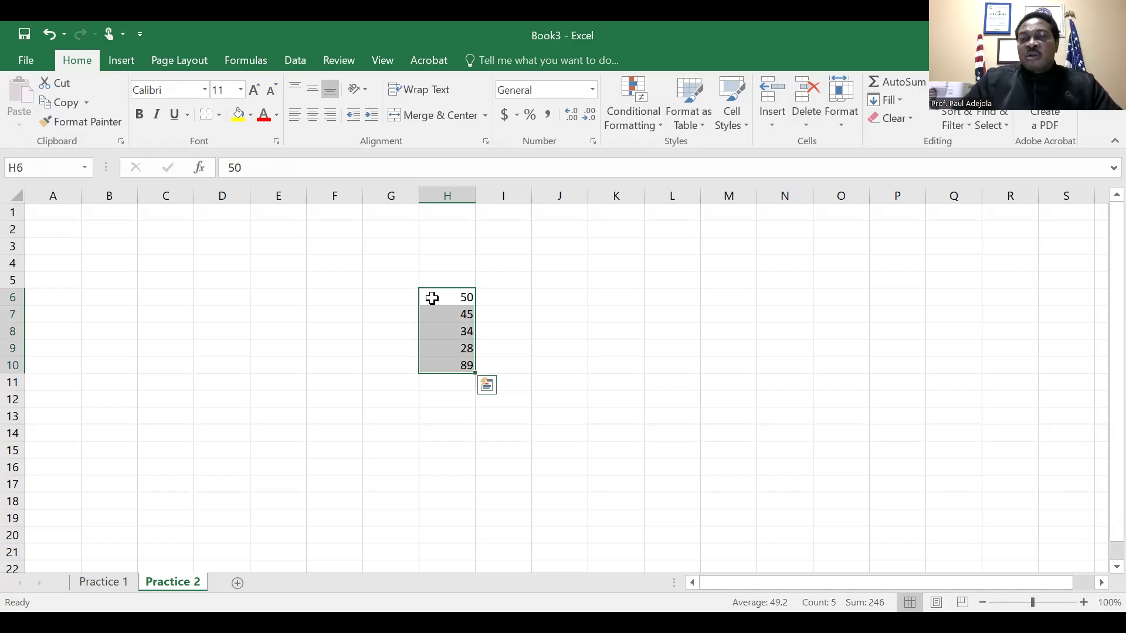
pyautogui.hotkey('shift', 'Down')
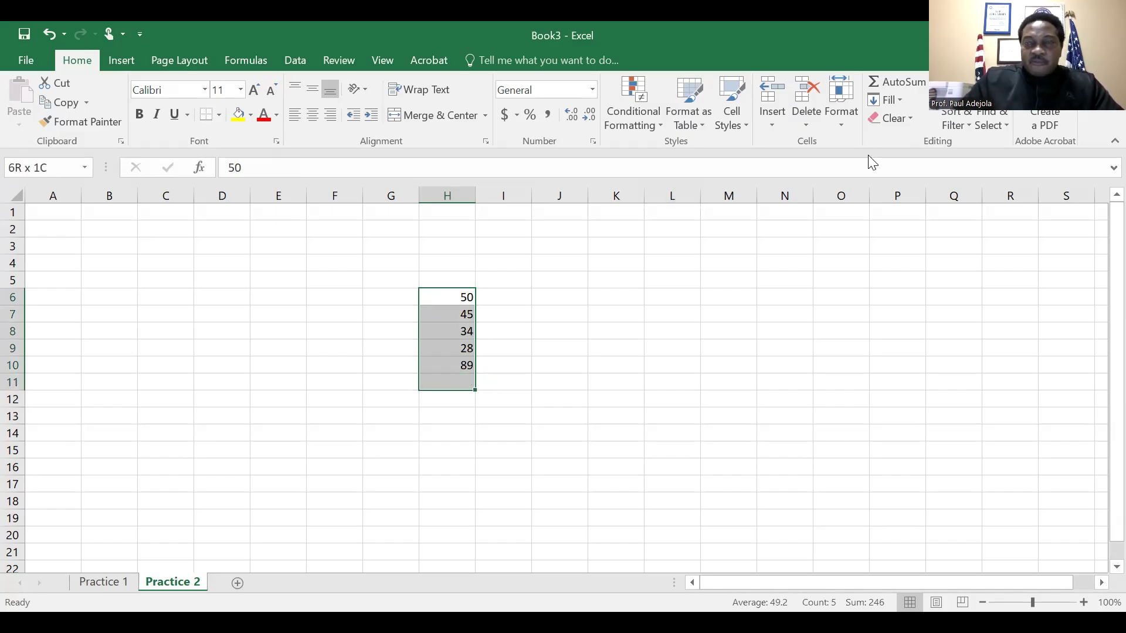
pyautogui.click(932, 83)
pyautogui.click(919, 107)
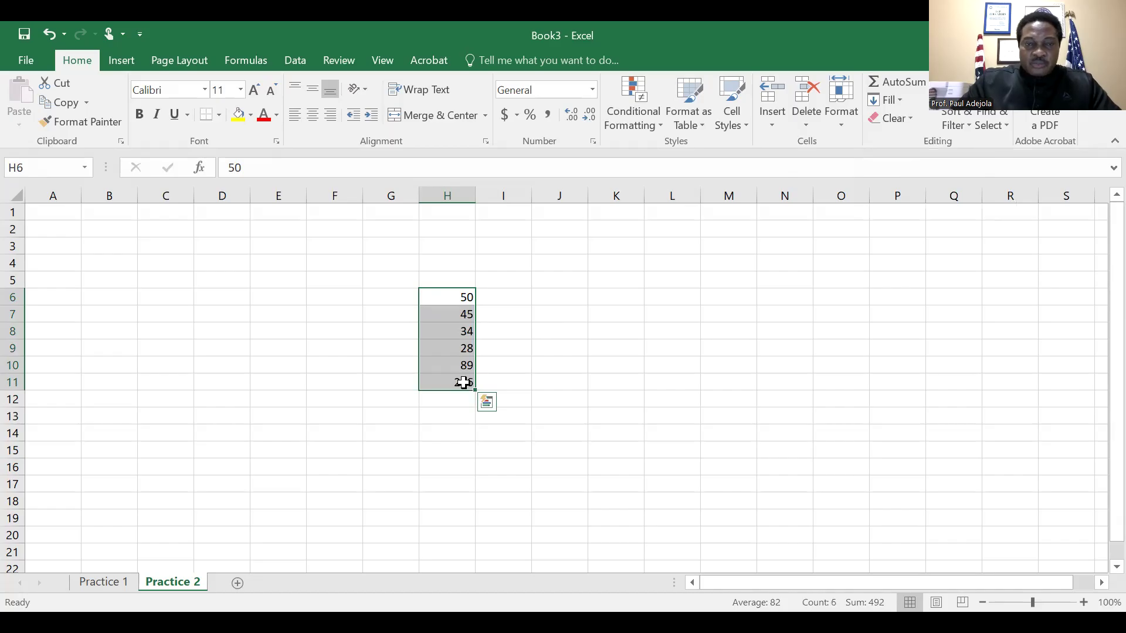
# Make the total in cell H11 bold
pyautogui.click(463, 382)
pyautogui.hotkey('ctrl', 'b')
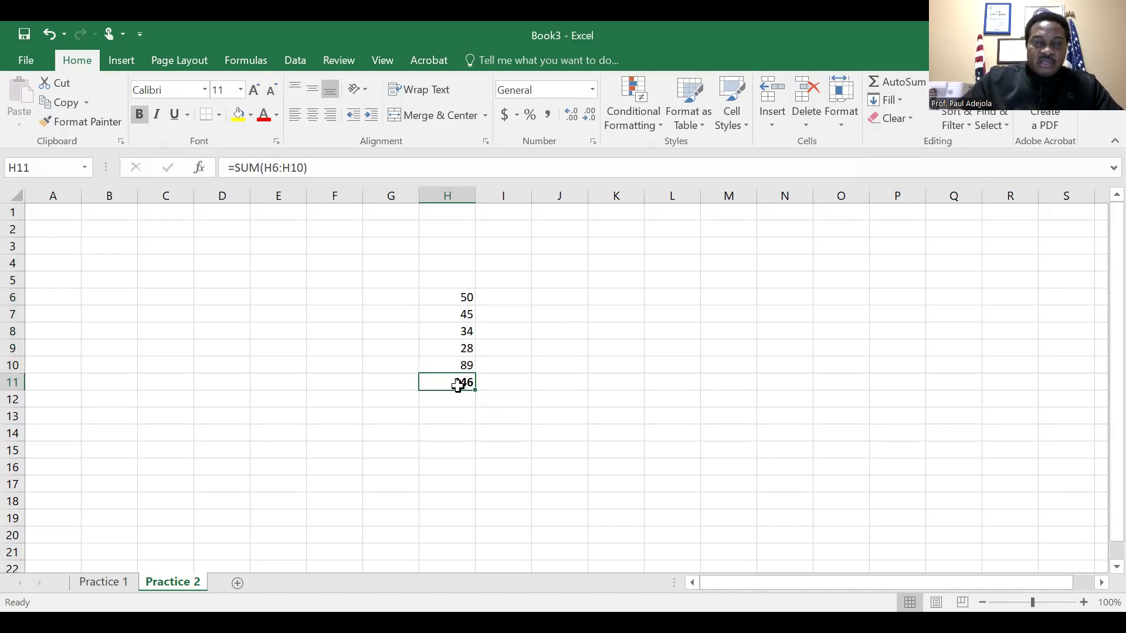
pyautogui.press('Return')
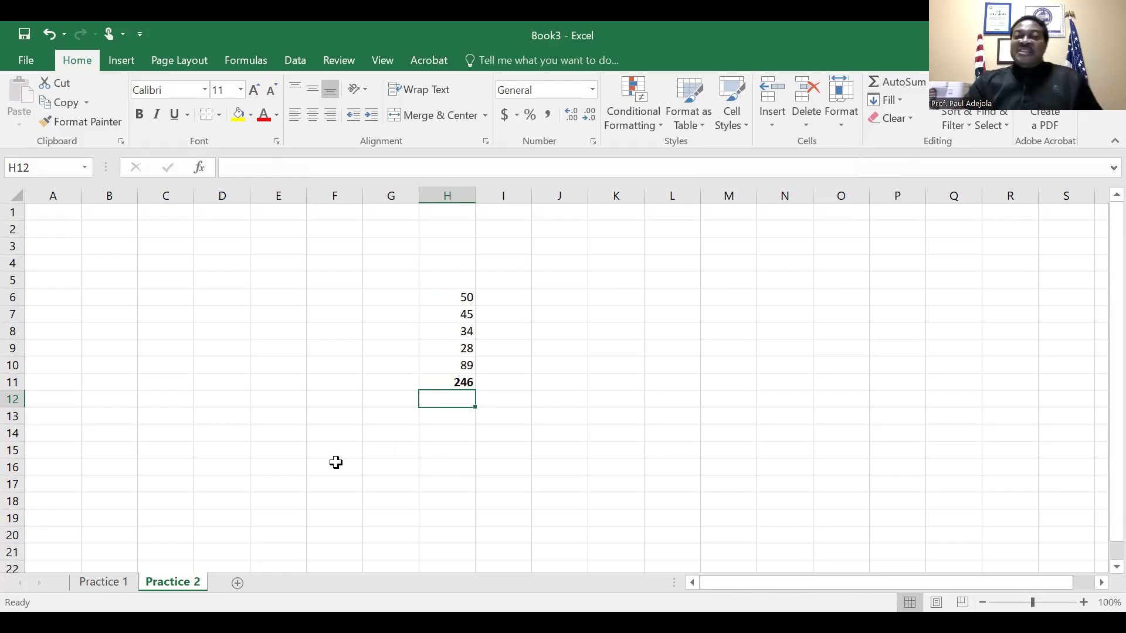
# On the Practice 1 sheet, review the formulas behind the results in cells G9 and I9
pyautogui.click(107, 586)
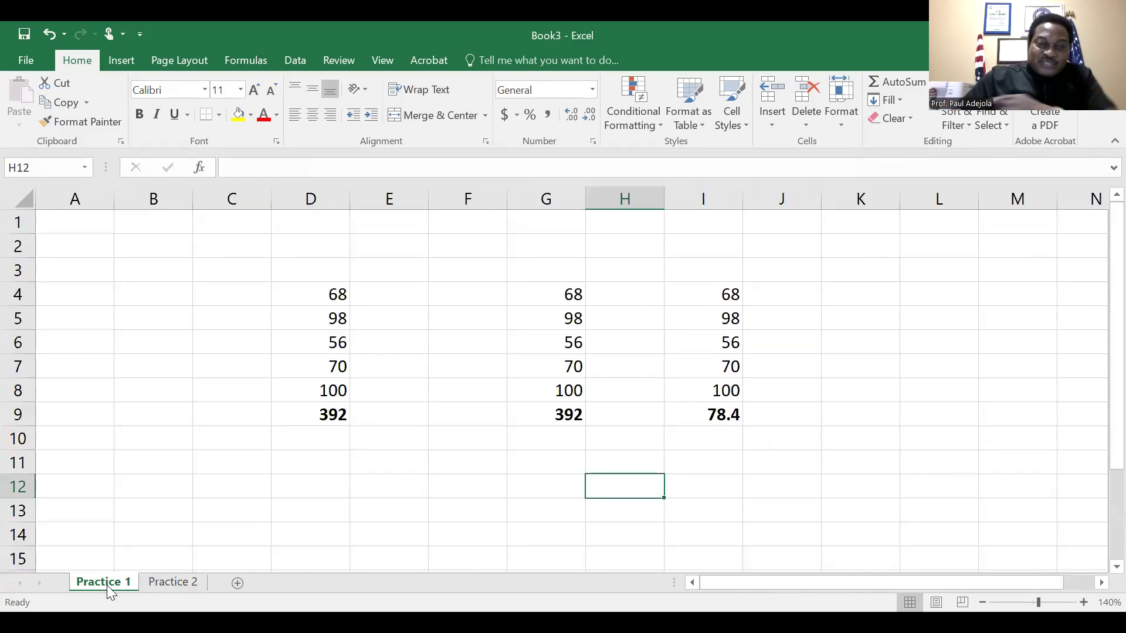
pyautogui.click(564, 418)
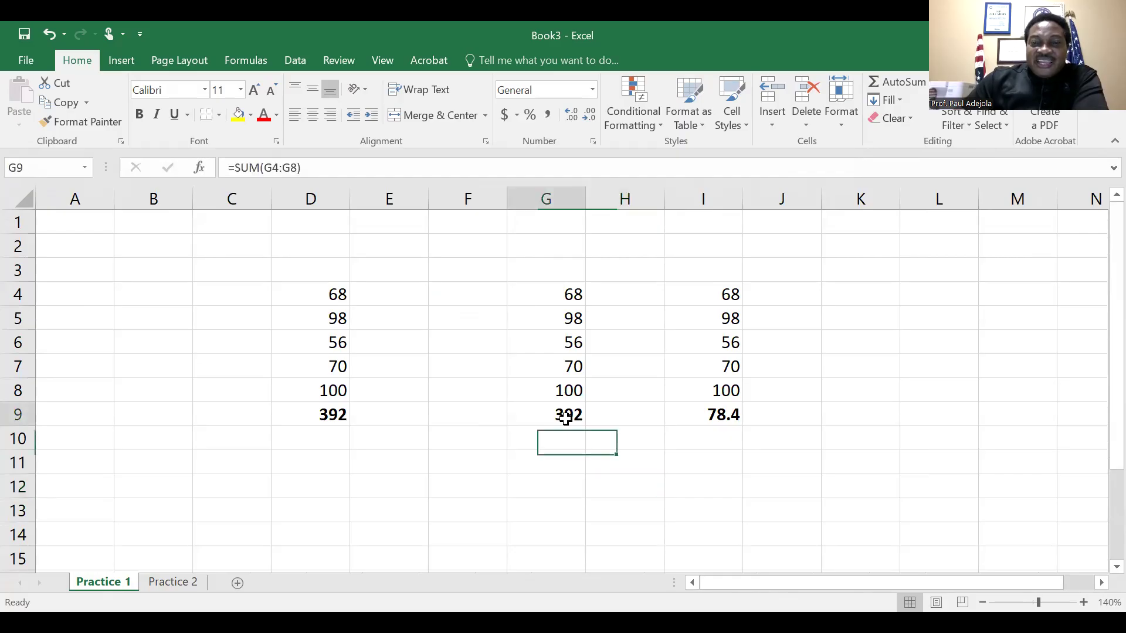
pyautogui.click(727, 417)
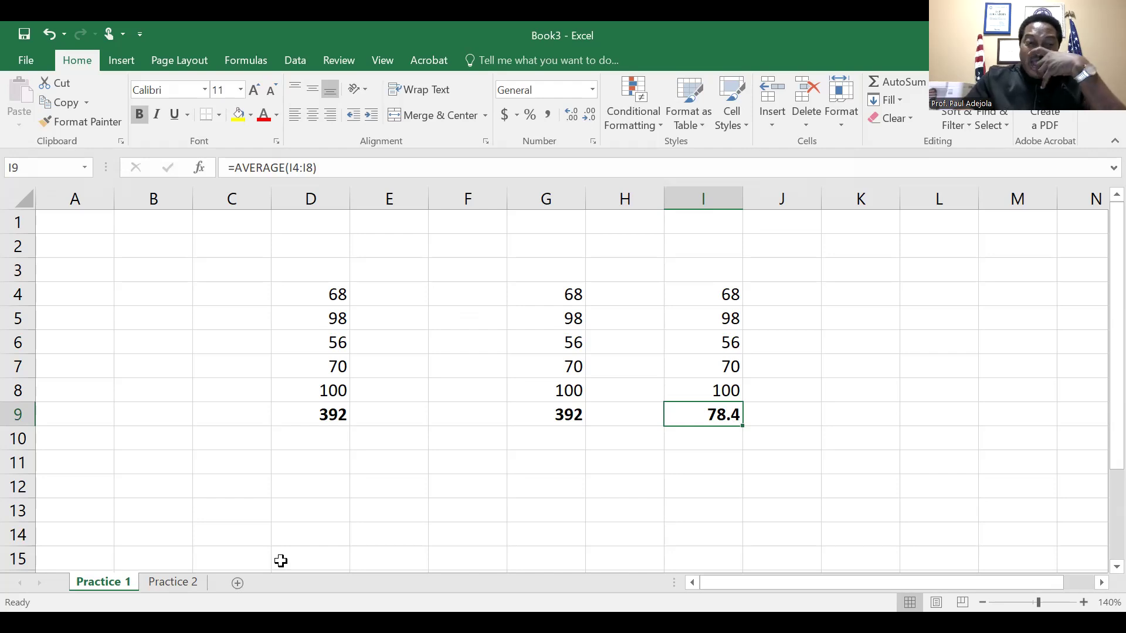
# On the Practice 2 sheet, replace the total in H11 with a formula referencing cell I9 of the Practice 1 sheet
pyautogui.click(176, 580)
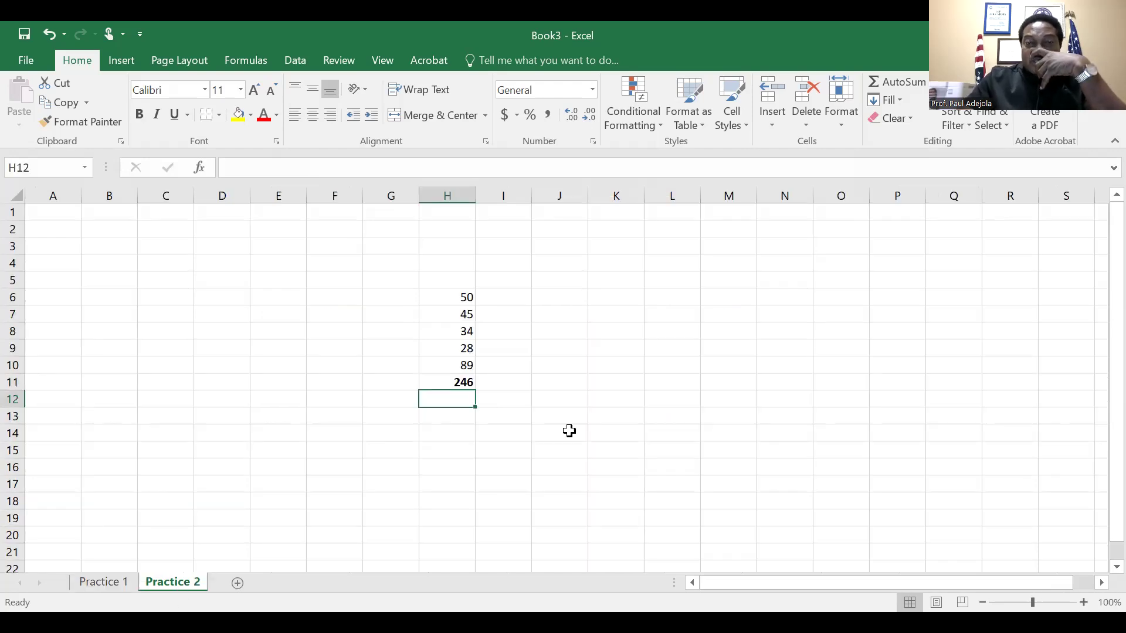
pyautogui.click(464, 382)
pyautogui.press('Delete')
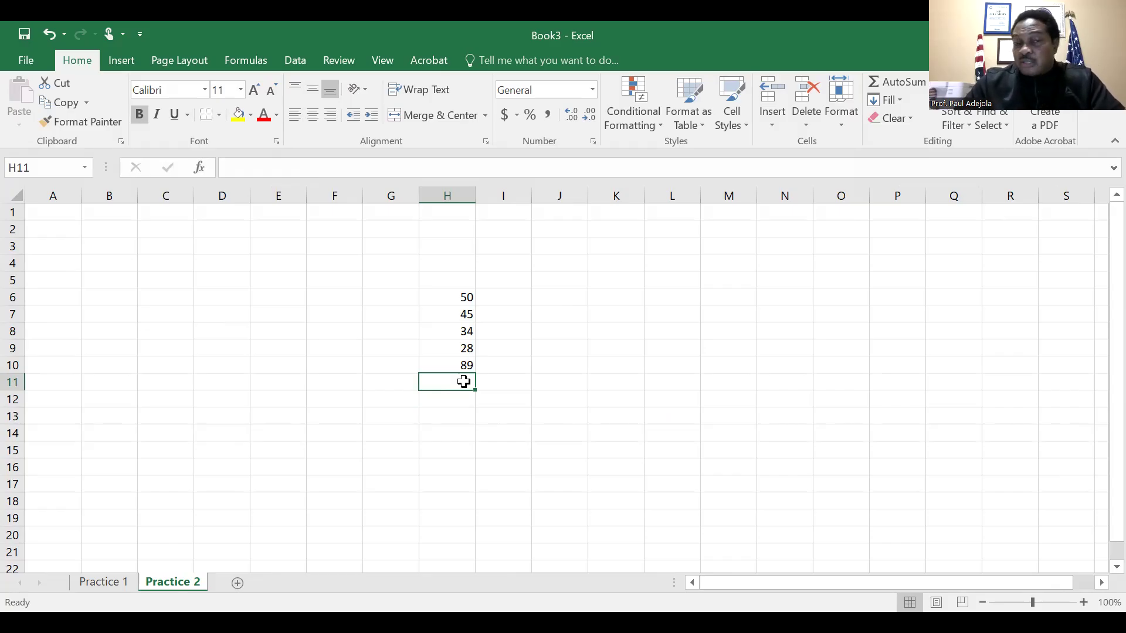
pyautogui.write('=')
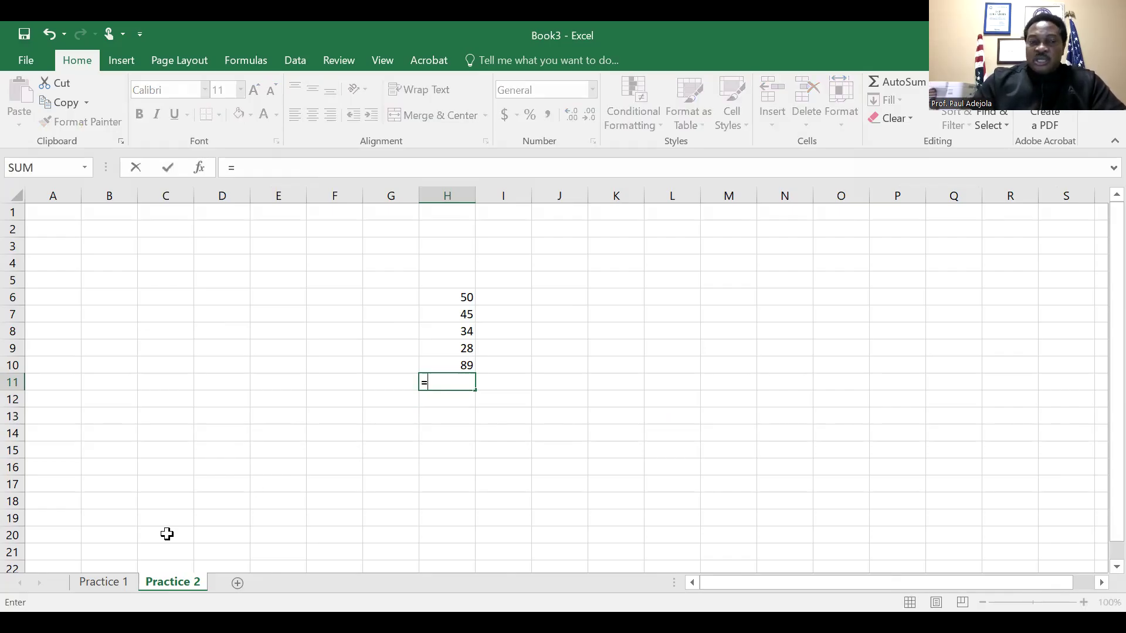
pyautogui.click(103, 578)
pyautogui.click(726, 415)
pyautogui.press('Return')
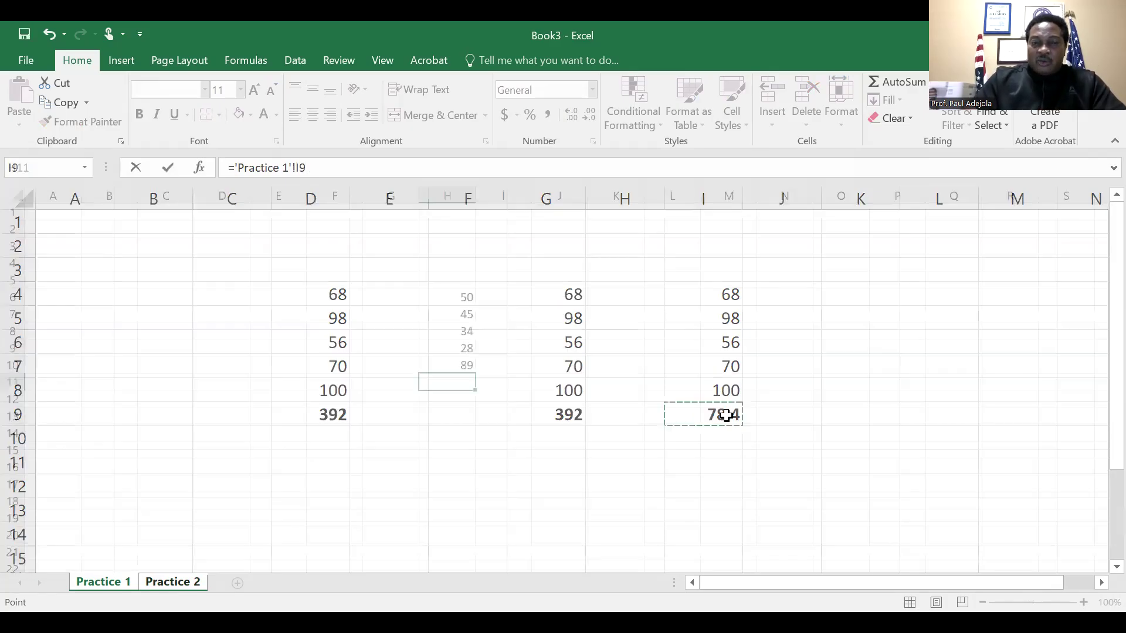
pyautogui.press('Up')
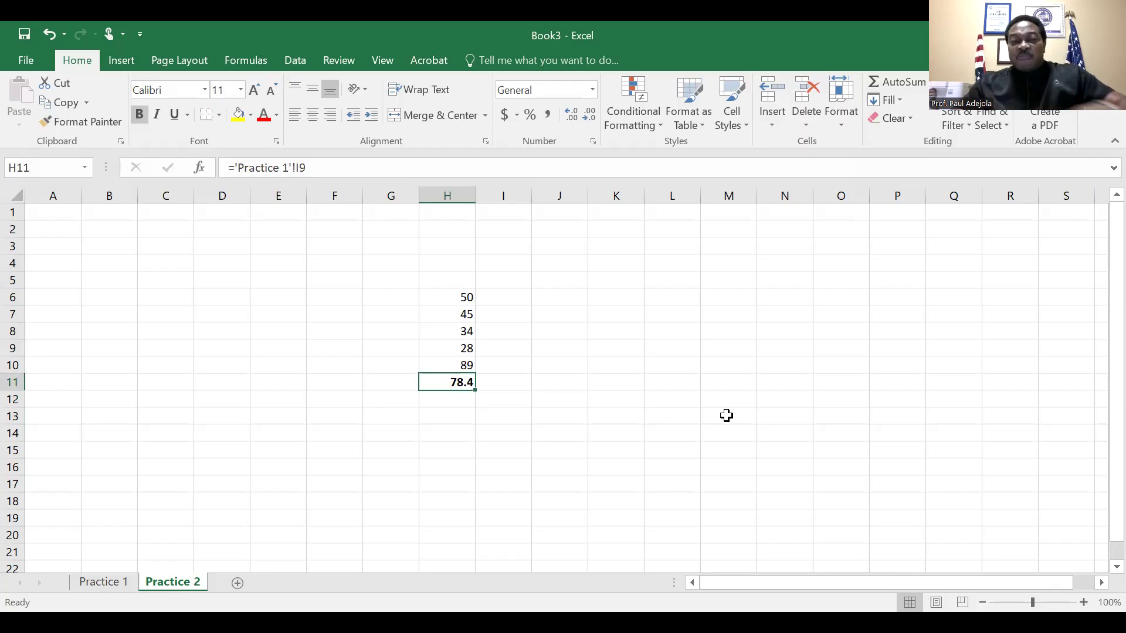
# Compare the source average in I9 on Practice 1 with the linked formula in H11 on Practice 2
pyautogui.click(111, 582)
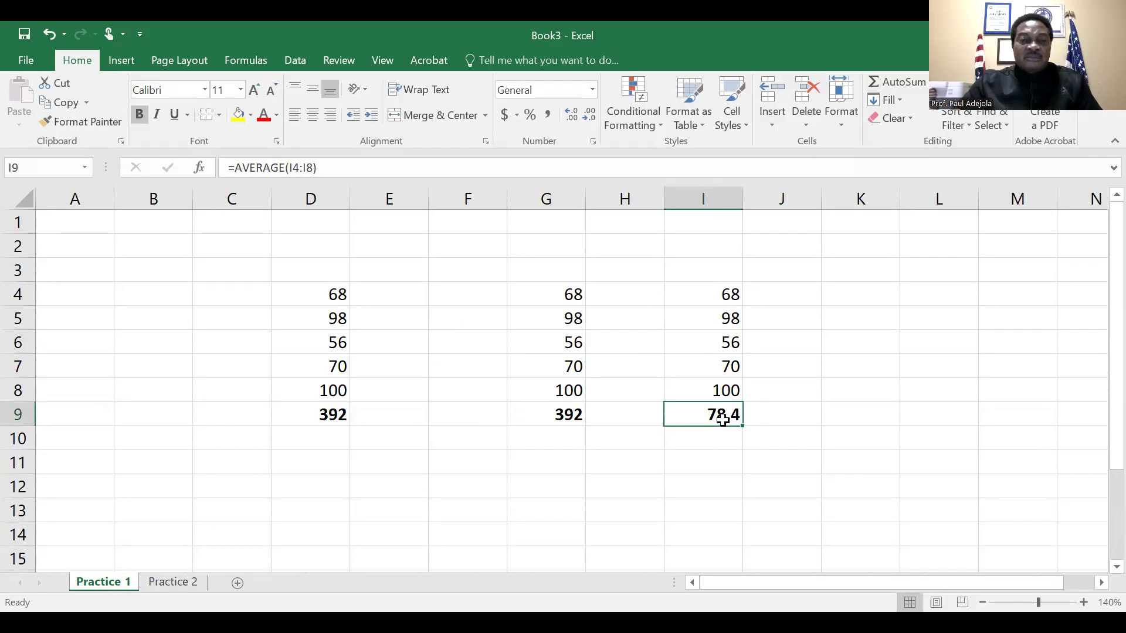
pyautogui.click(163, 586)
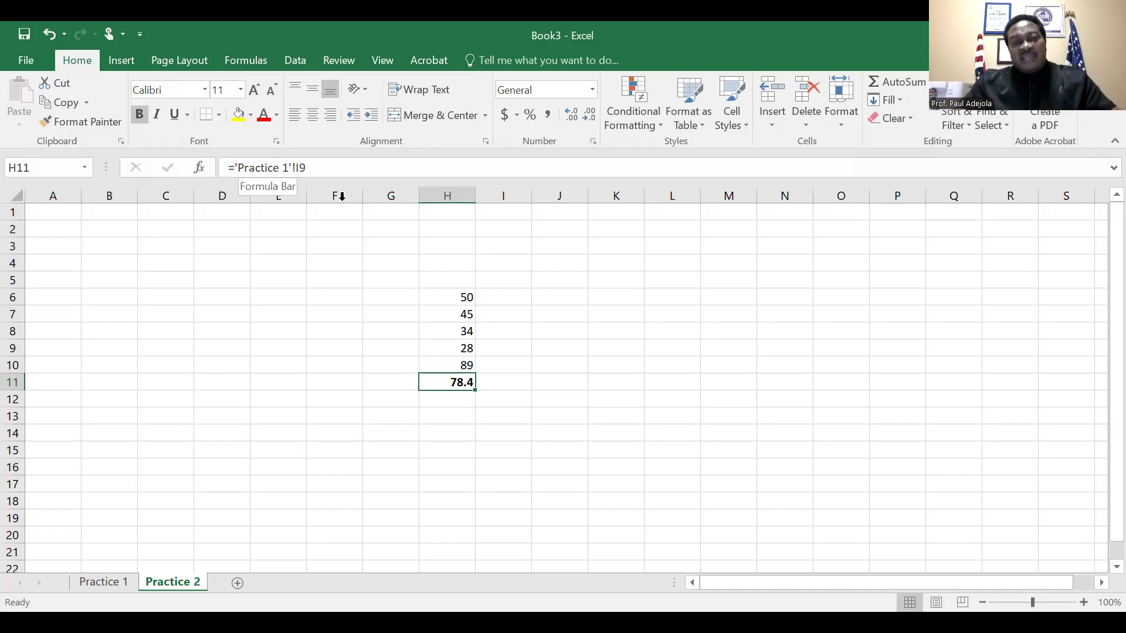
pyautogui.click(414, 415)
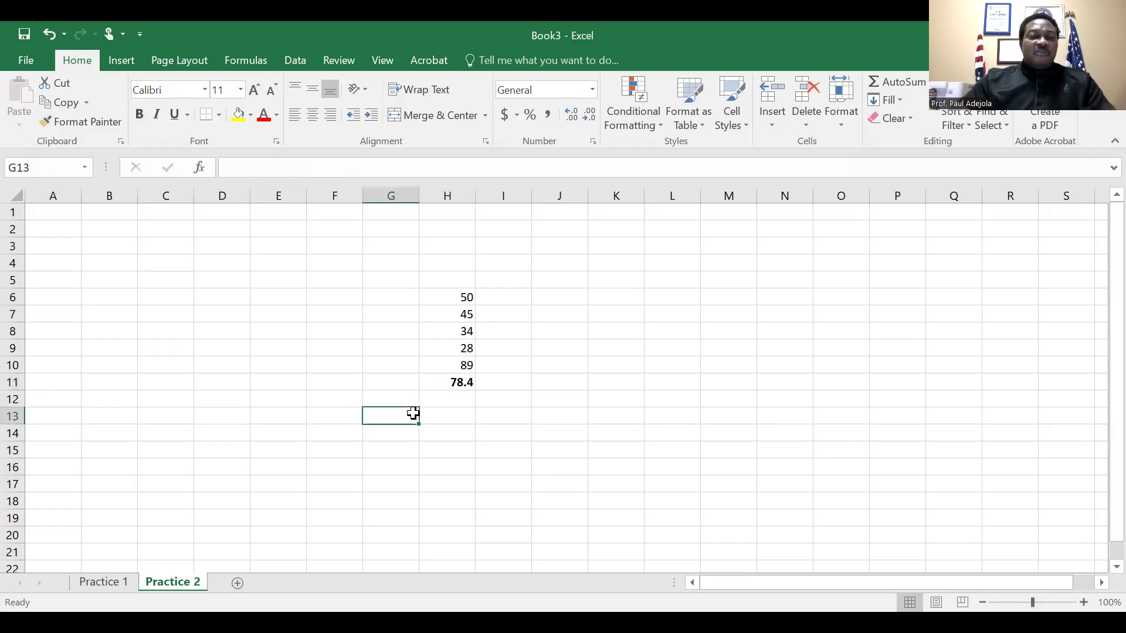
# On the Practice 1 sheet, clear the numbers and total in cells D4:D9
pyautogui.click(105, 588)
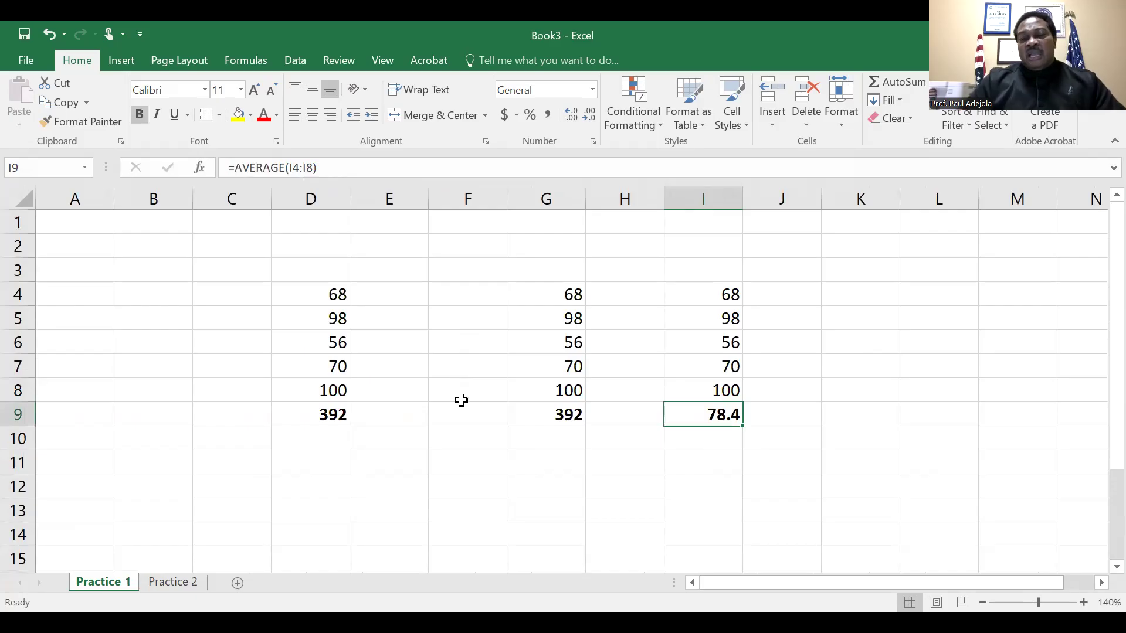
pyautogui.click(338, 294)
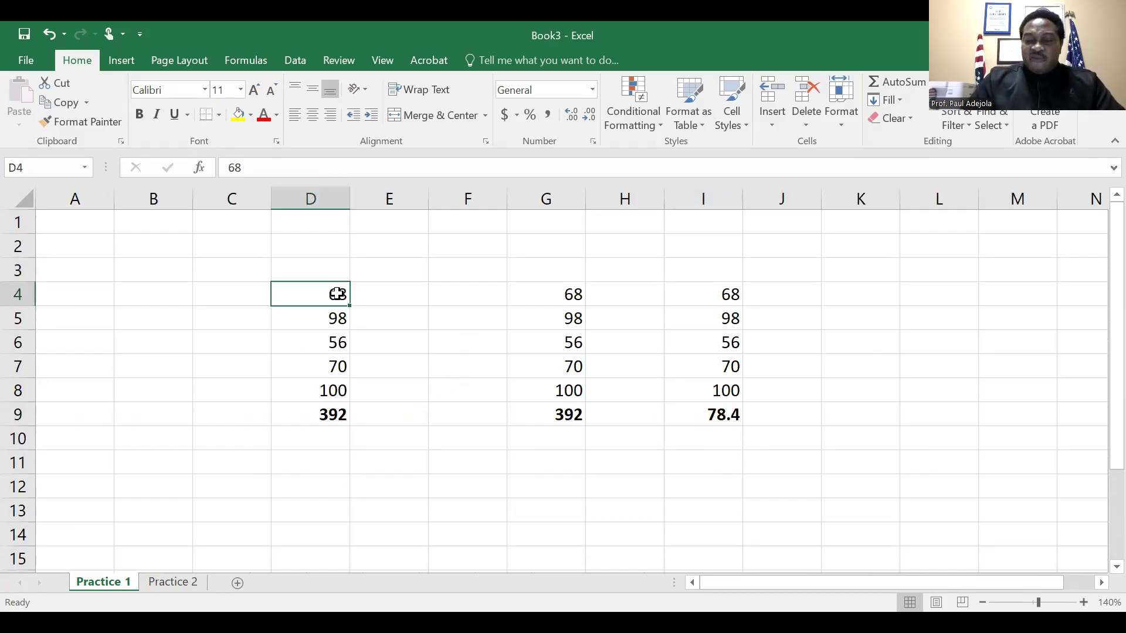
pyautogui.press('Down')
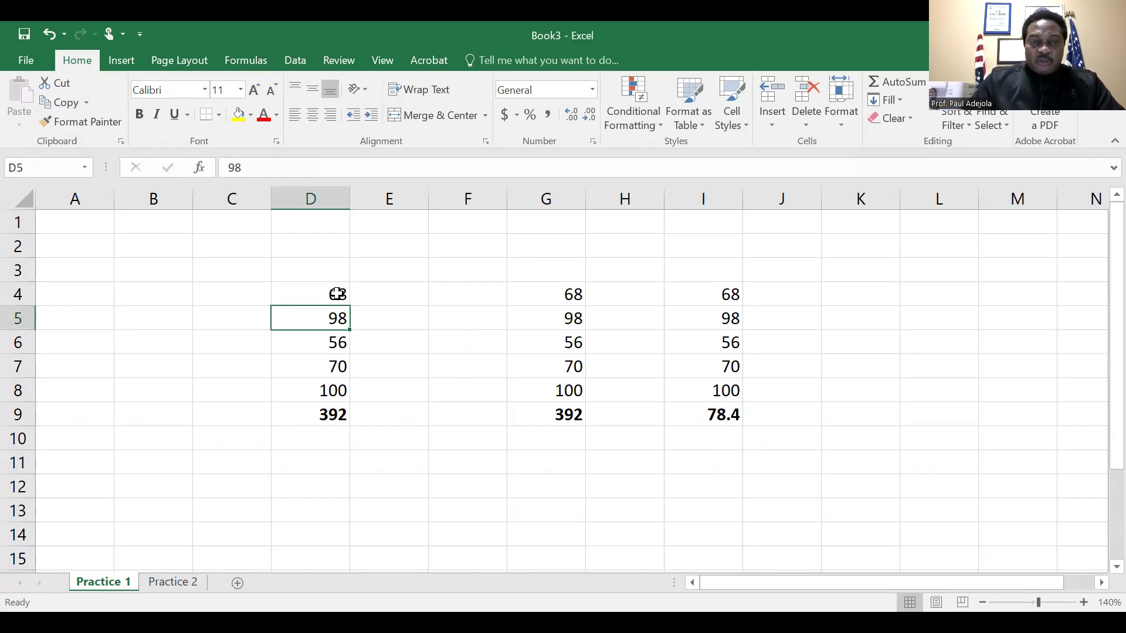
pyautogui.click(338, 294)
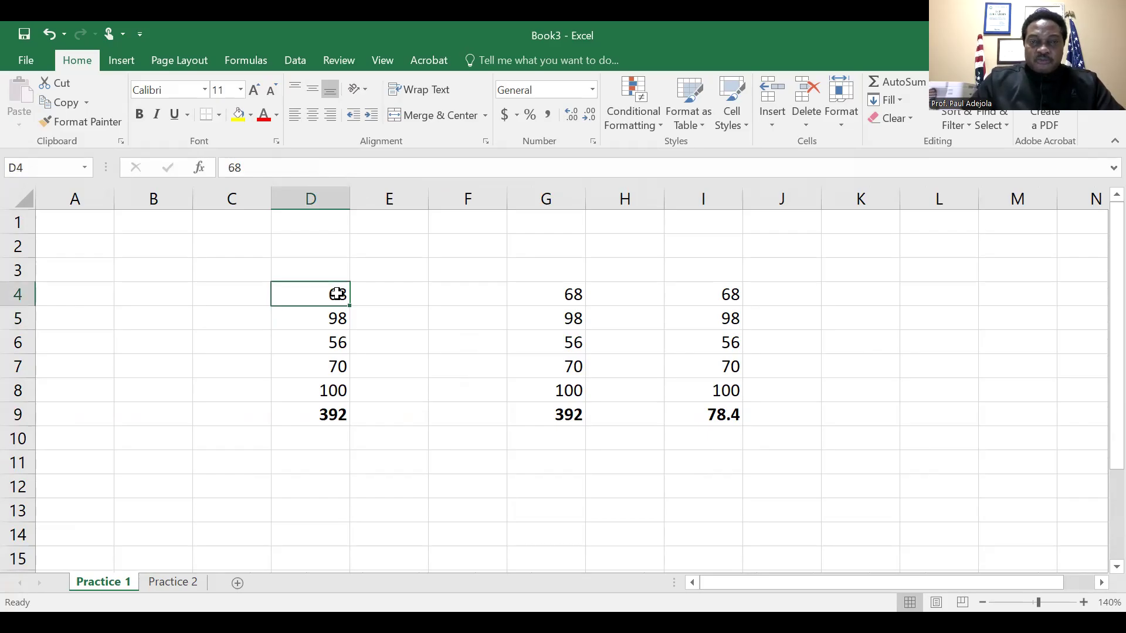
pyautogui.click(572, 296)
pyautogui.press('Left')
pyautogui.press('Left')
pyautogui.press('Left')
pyautogui.hotkey('shift', 'Down')
pyautogui.hotkey('shift', 'Down')
pyautogui.hotkey('shift', 'Down')
pyautogui.hotkey('shift', 'Down')
pyautogui.hotkey('shift', 'Down')
pyautogui.hotkey('shift', 'Down')
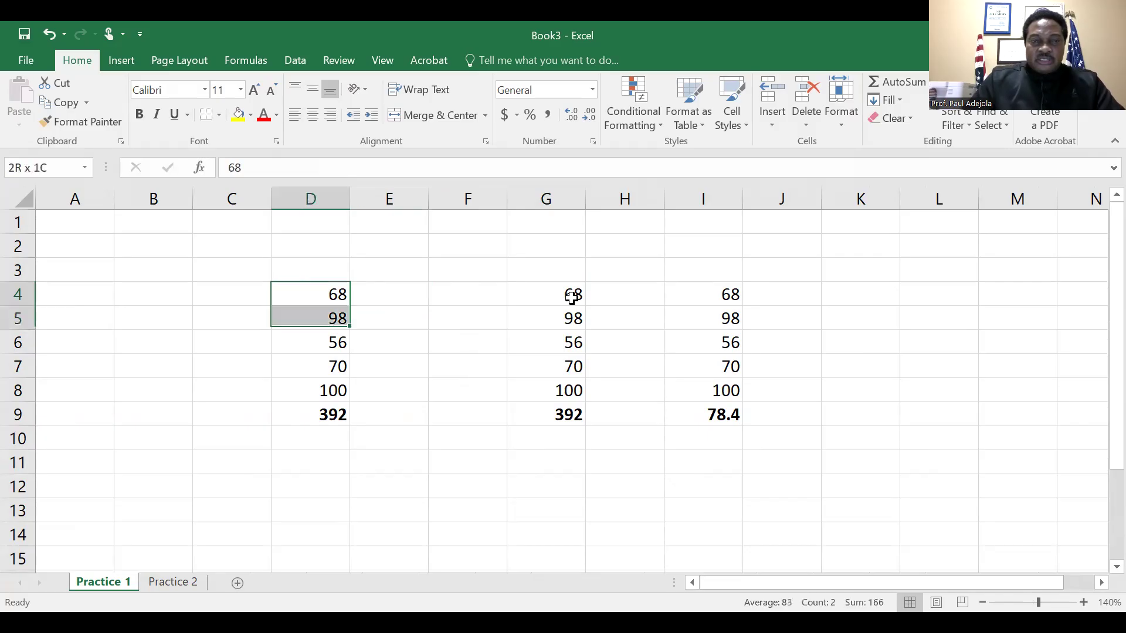
pyautogui.hotkey('shift', 'Up')
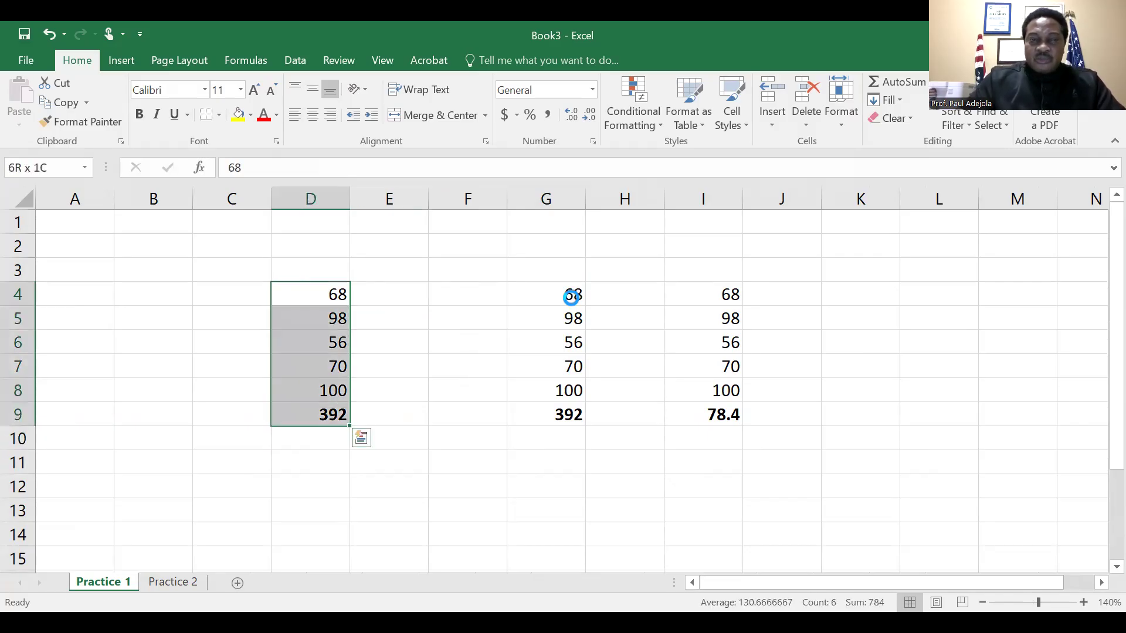
pyautogui.hotkey('ctrl', 'c')
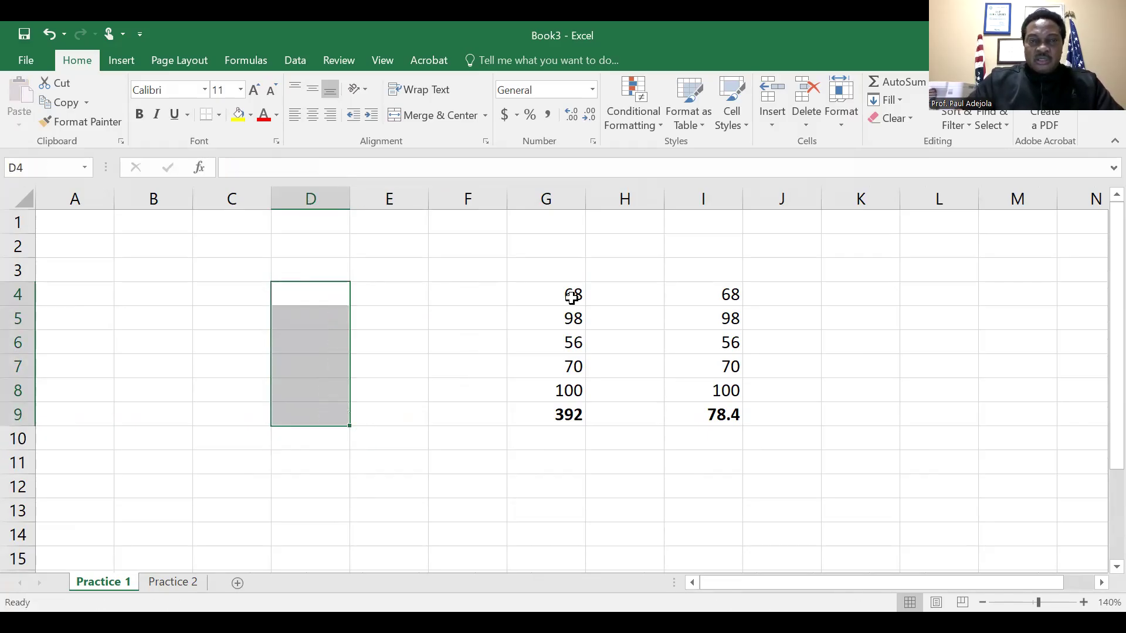
# Clear the numbers and total in cells G4:G9
pyautogui.click(578, 297)
pyautogui.hotkey('shift', 'Down')
pyautogui.hotkey('shift', 'Down')
pyautogui.hotkey('shift', 'Down')
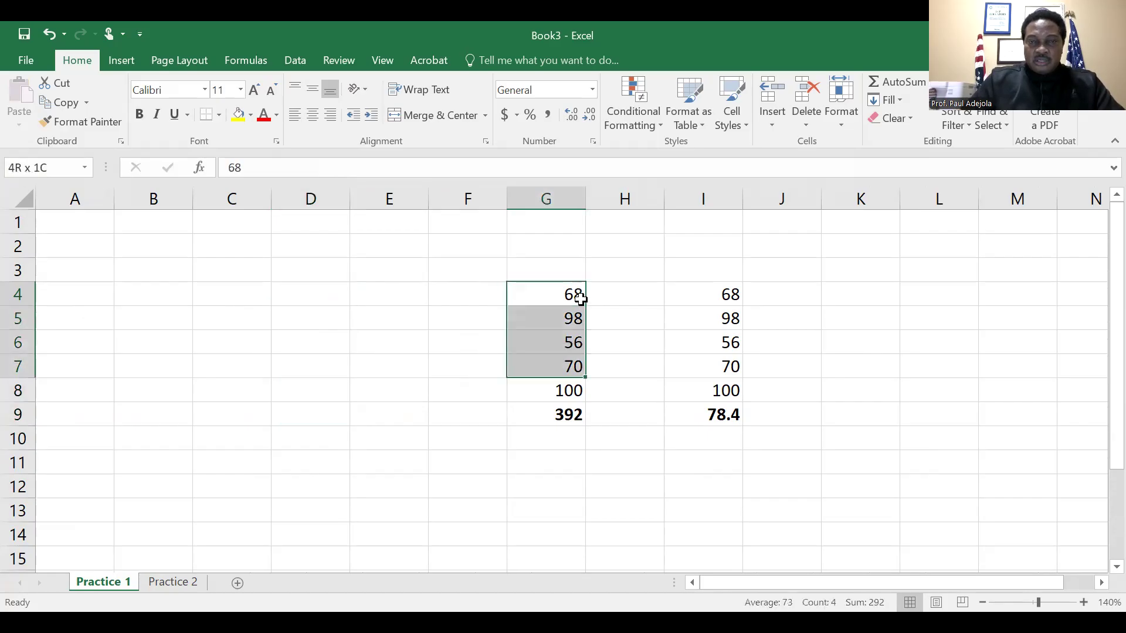
pyautogui.hotkey('shift', 'Down')
pyautogui.hotkey('shift', 'Down')
pyautogui.press('Delete')
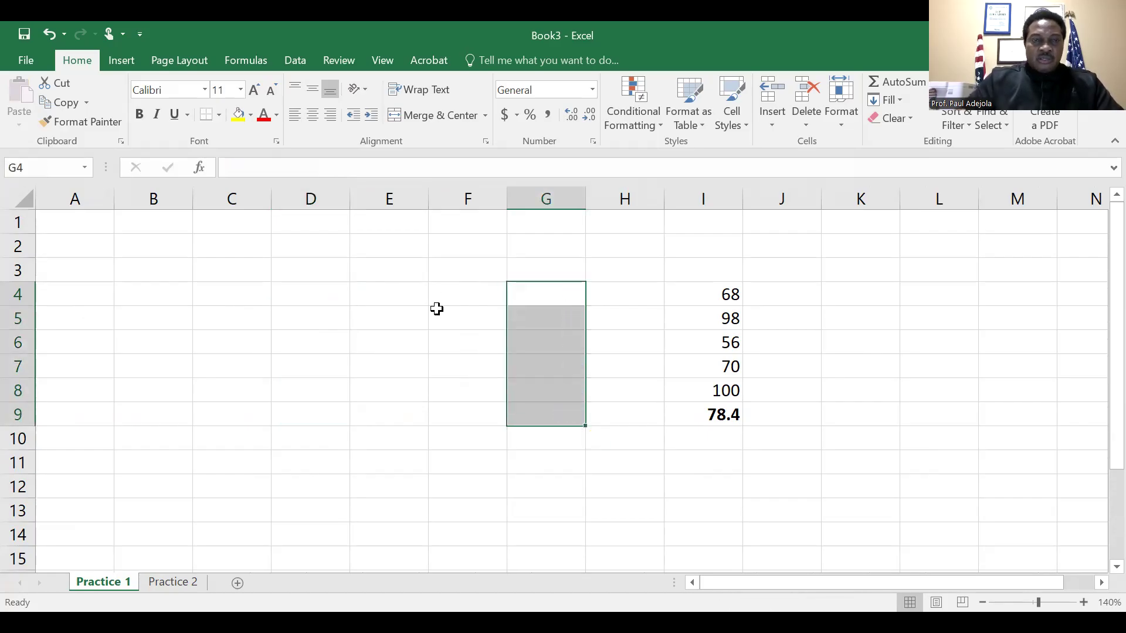
# Enter the heading Expenses in cell E4
pyautogui.click(381, 291)
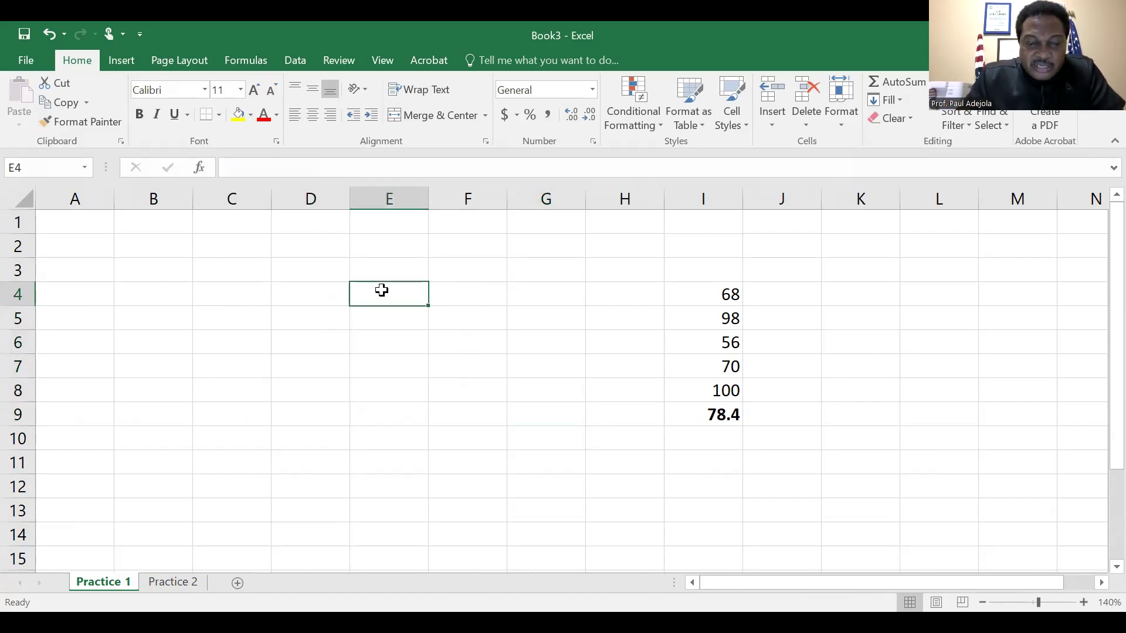
pyautogui.write('EX')
pyautogui.press('BackSpace')
pyautogui.press('BackSpace')
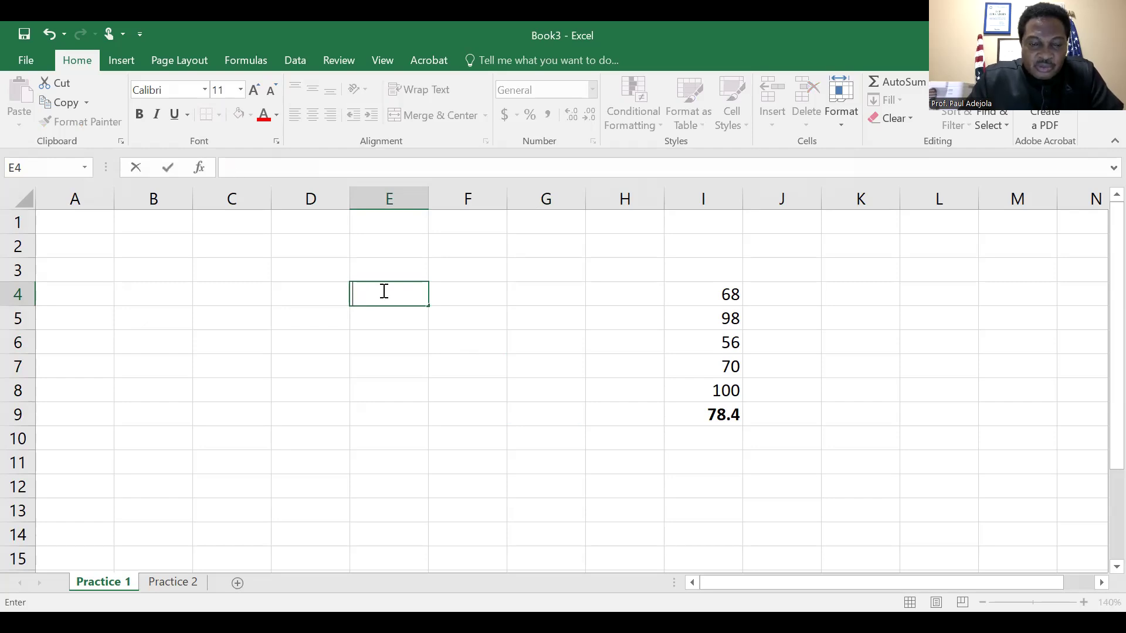
pyautogui.write('Ex')
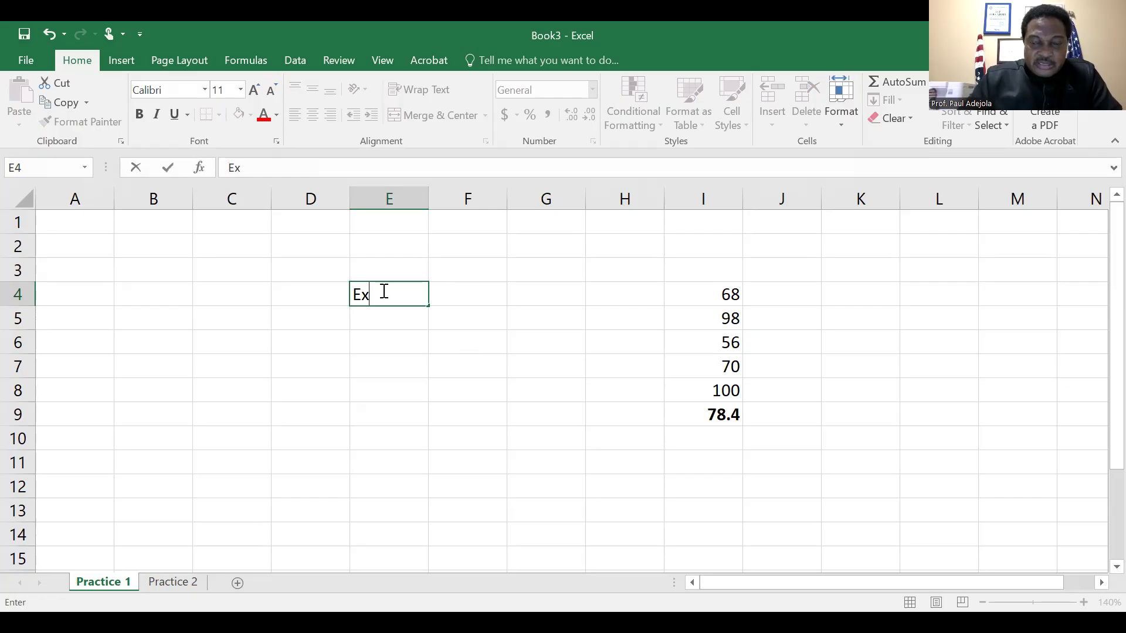
pyautogui.write('penses')
pyautogui.press('Return')
pyautogui.press('Return')
# Add a Salaries item in E5 under the Expenses heading, with the amount 6000 in F5
pyautogui.click(382, 290)
pyautogui.press('Down')
pyautogui.write('S')
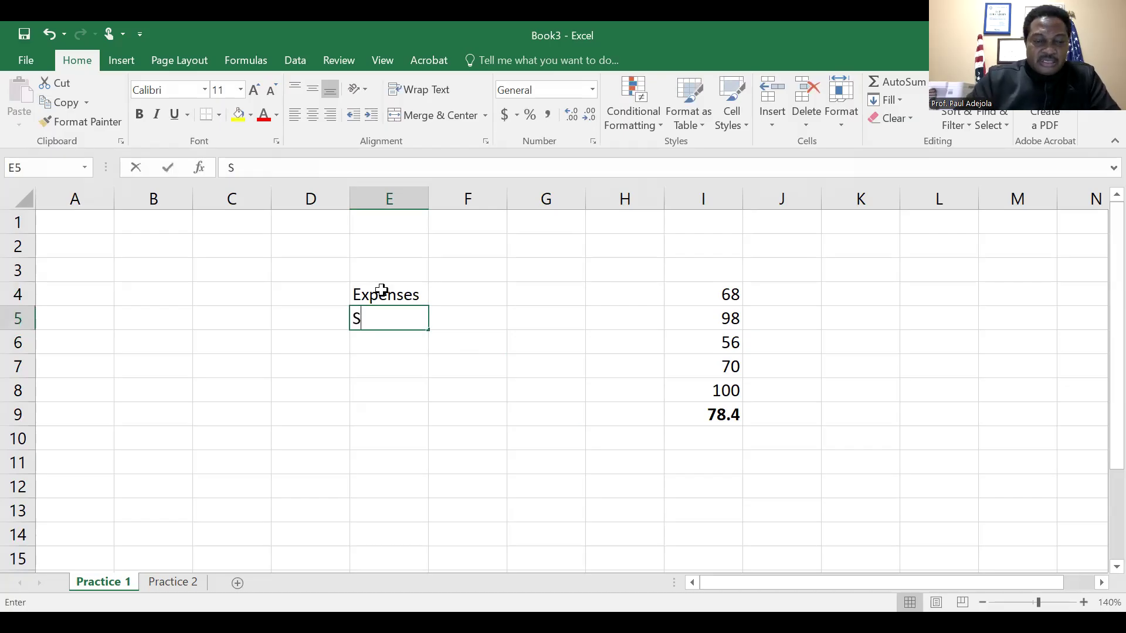
pyautogui.write('alaries')
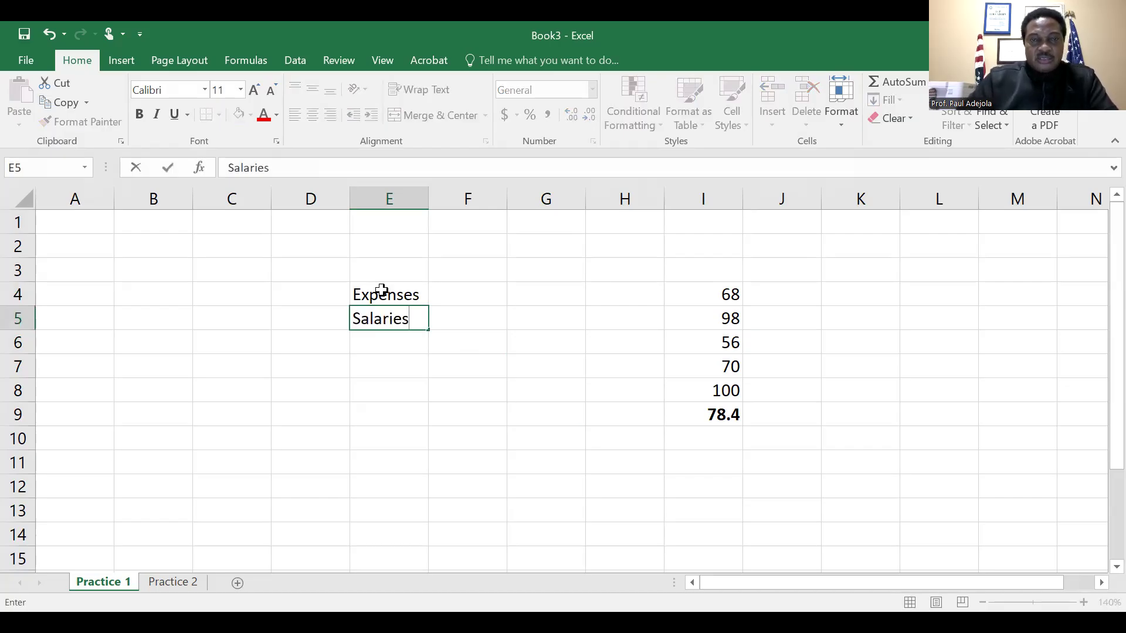
pyautogui.press('Tab')
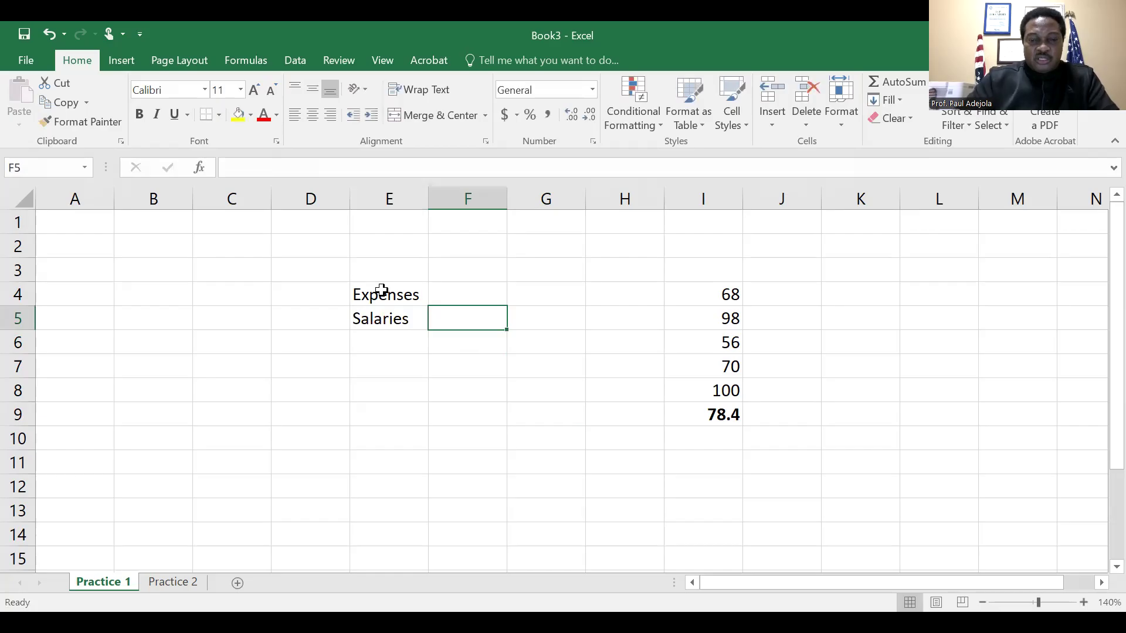
pyautogui.write('6000')
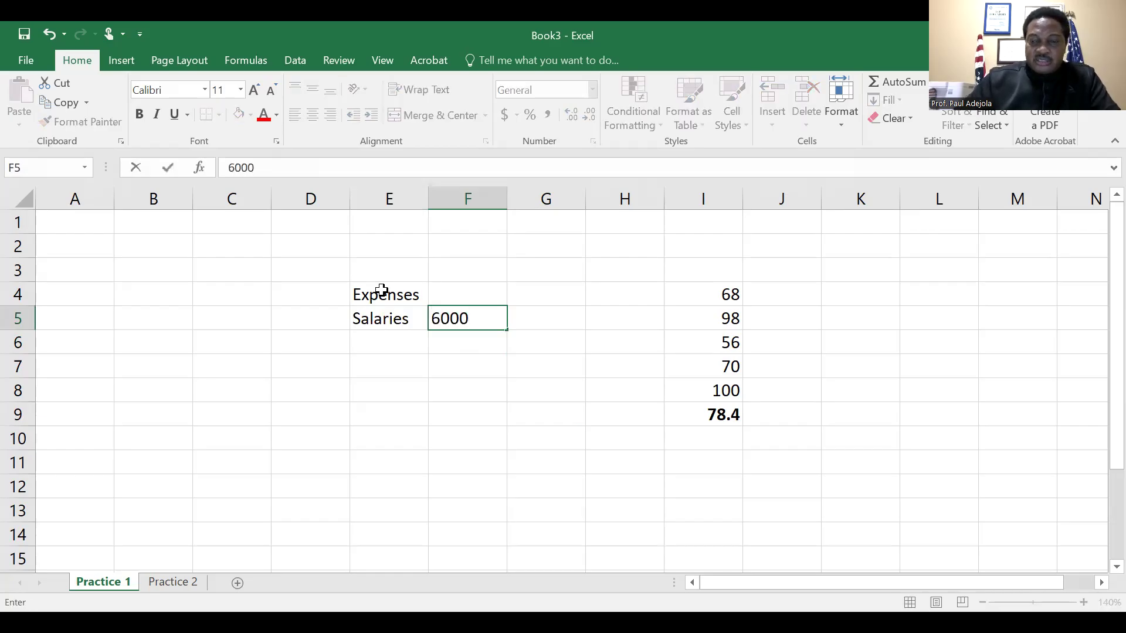
pyautogui.press('Return')
pyautogui.press('Left')
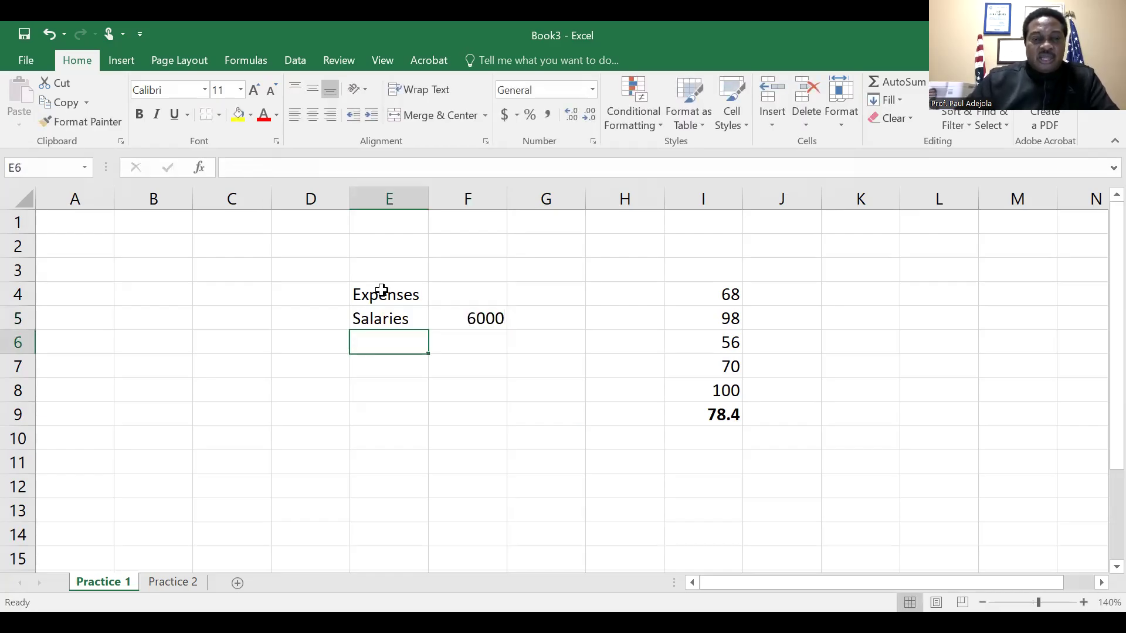
# Add a wages item in E6 with the amount 5000 in F6
pyautogui.write('wa')
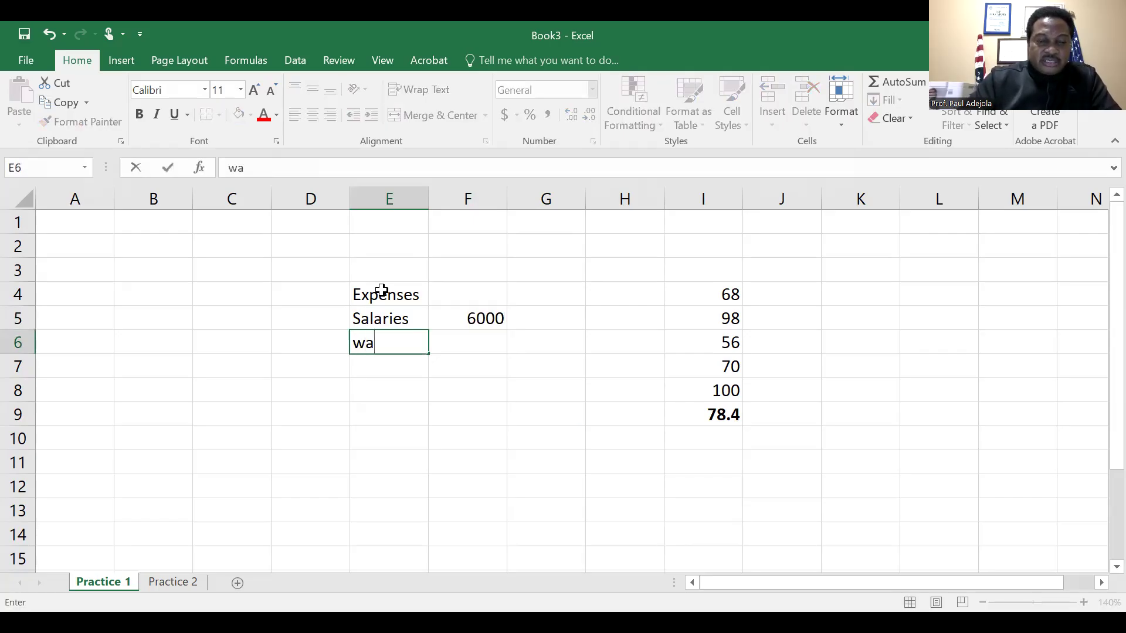
pyautogui.write('ges')
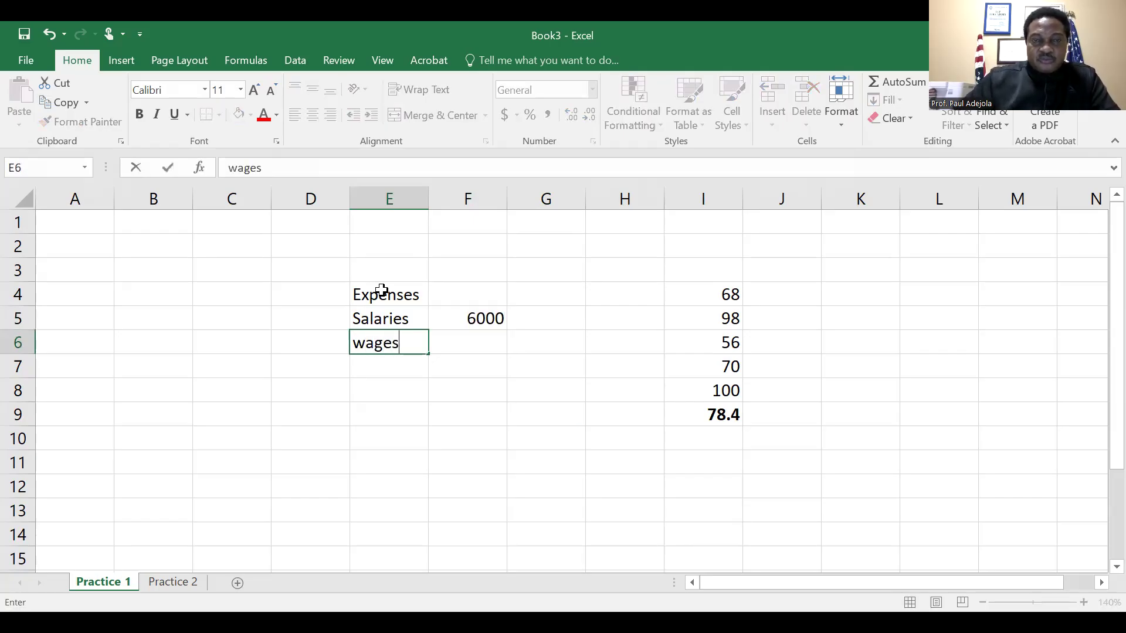
pyautogui.press('Tab')
pyautogui.write('5000')
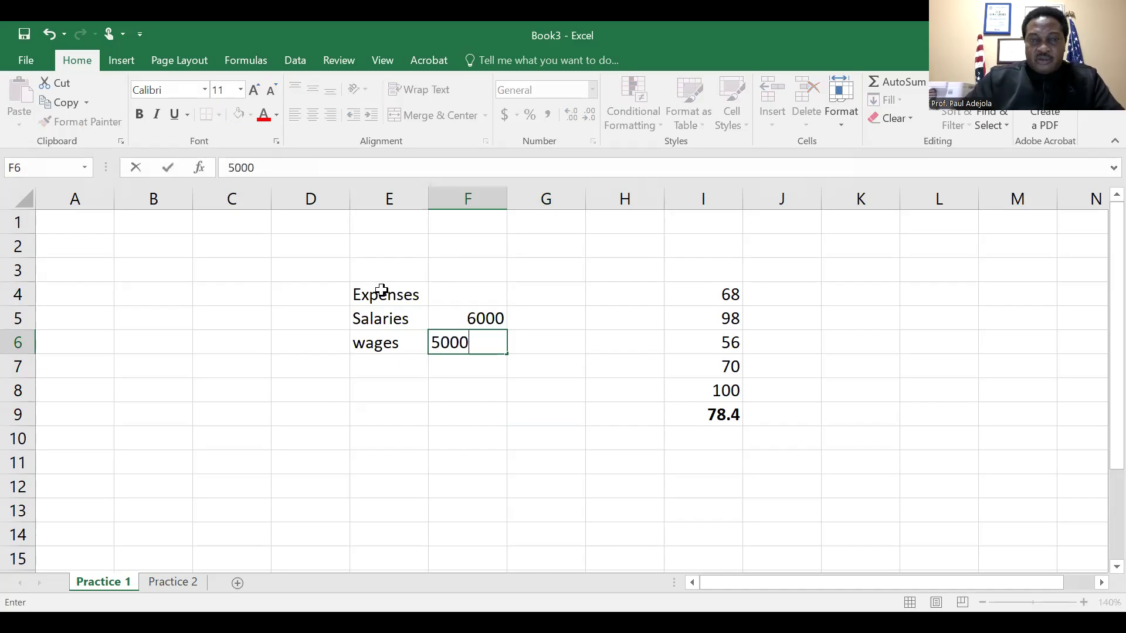
pyautogui.press('Return')
pyautogui.press('Left')
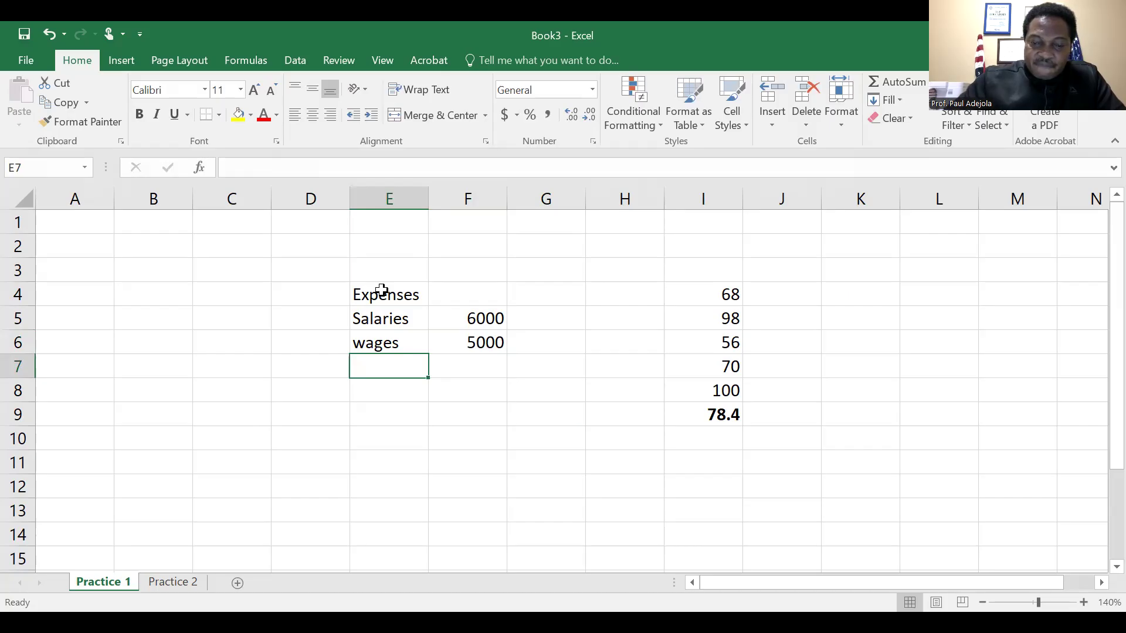
# Add an Electricity item in E7 with the amount 7000 in F7
pyautogui.write('E')
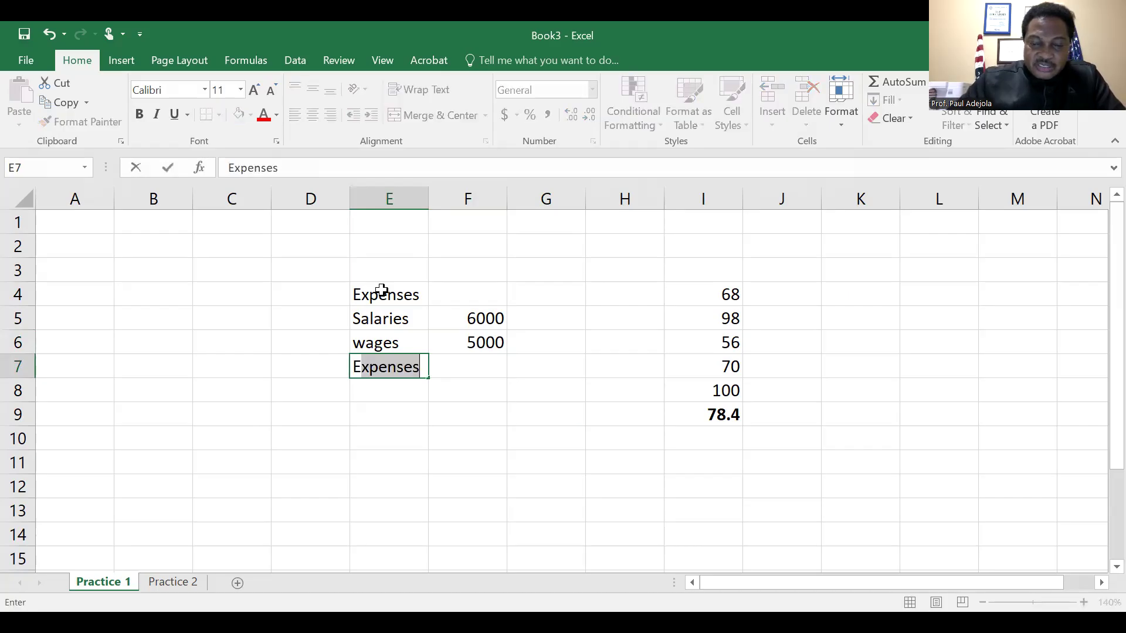
pyautogui.write('lectricity')
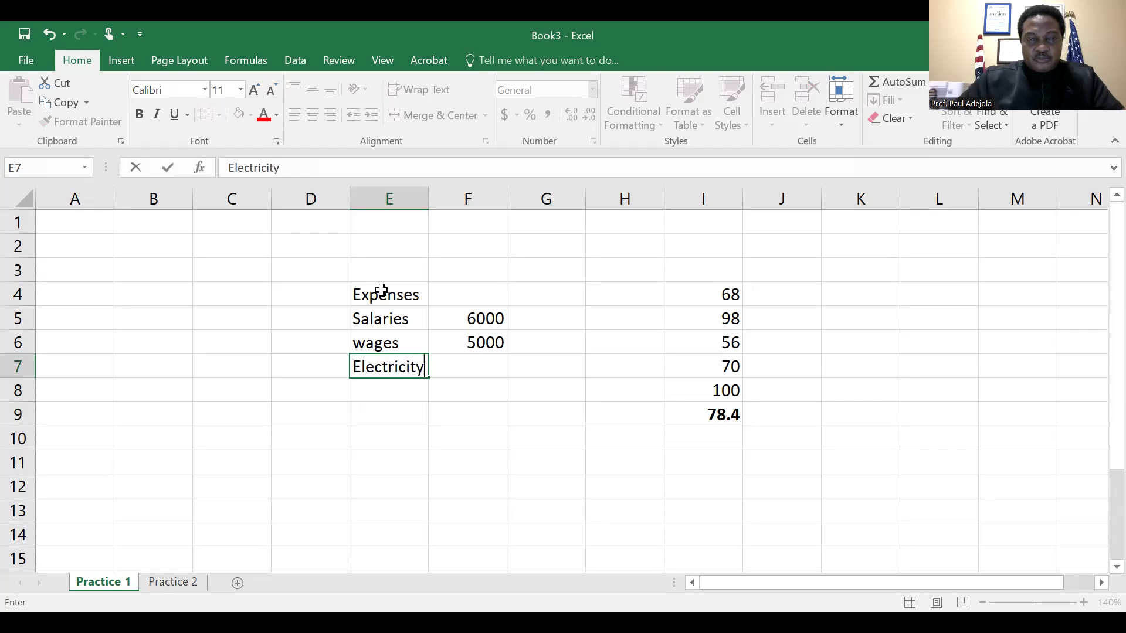
pyautogui.press('Tab')
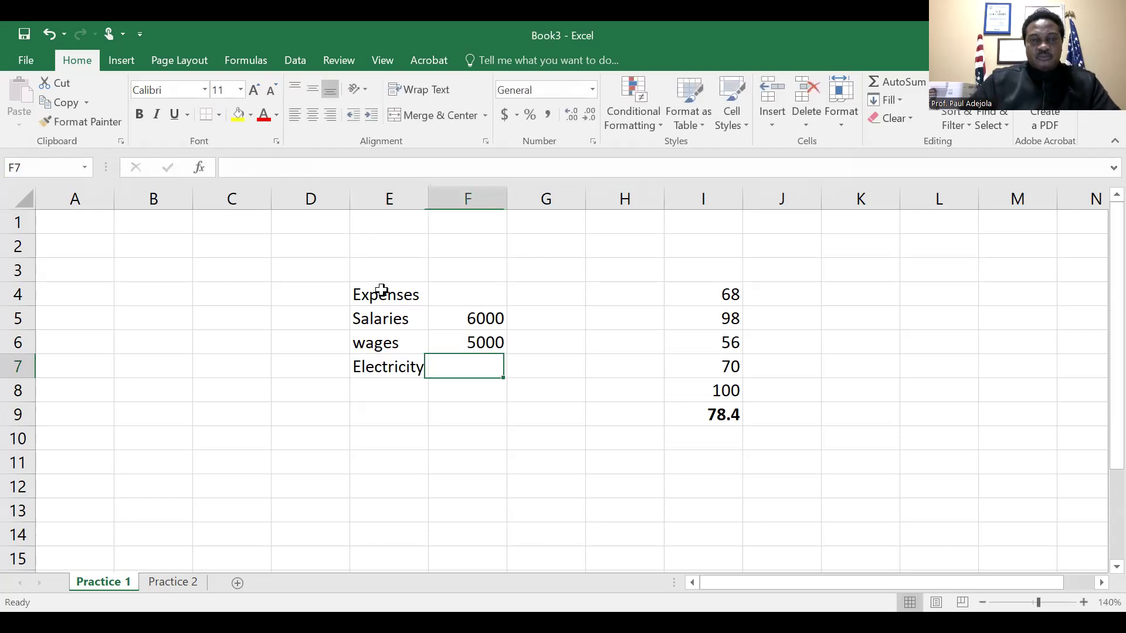
pyautogui.write('7000')
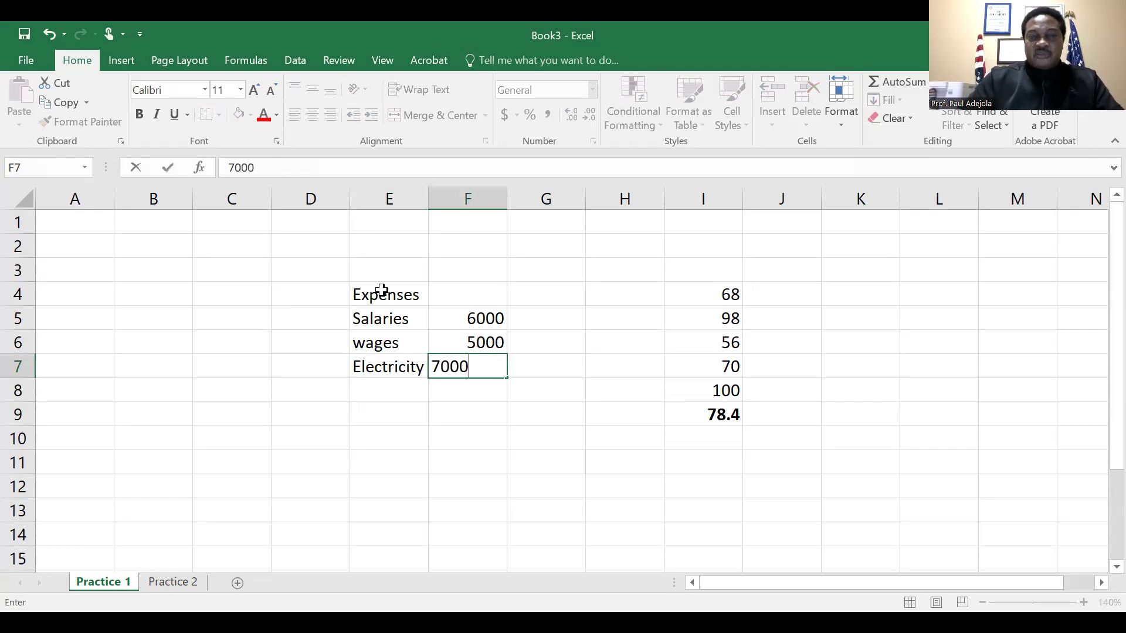
pyautogui.press('Tab')
pyautogui.press('Left')
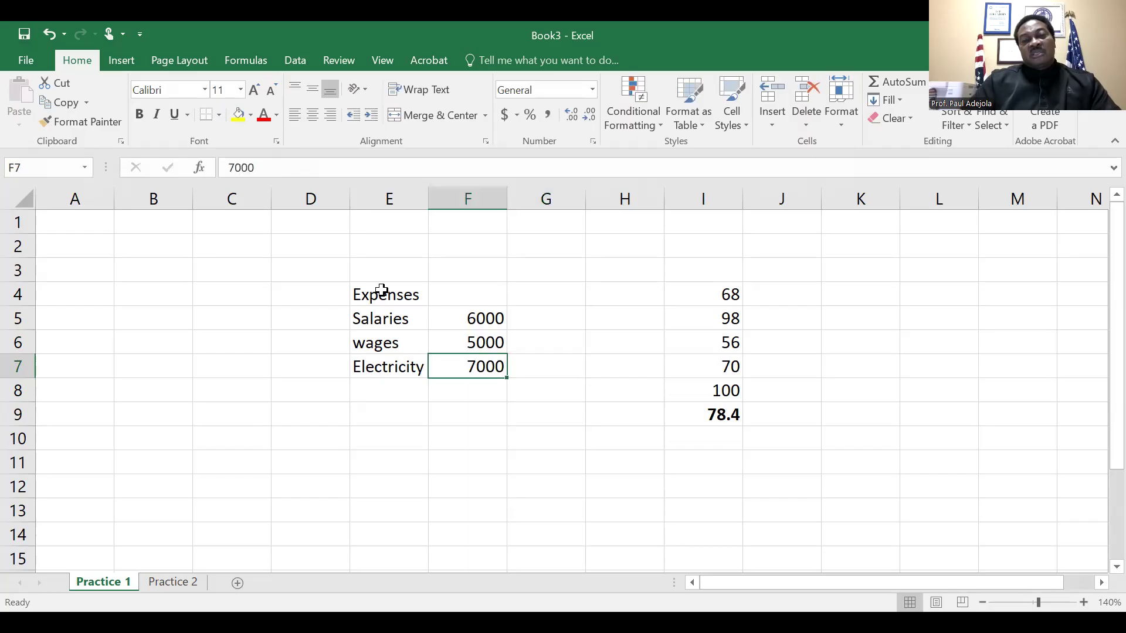
# Total the expense amounts F5:F7 in cell F8 with AutoSum and make the total bold
pyautogui.press('Up')
pyautogui.press('Up')
pyautogui.hotkey('shift', 'Down')
pyautogui.hotkey('shift', 'Down')
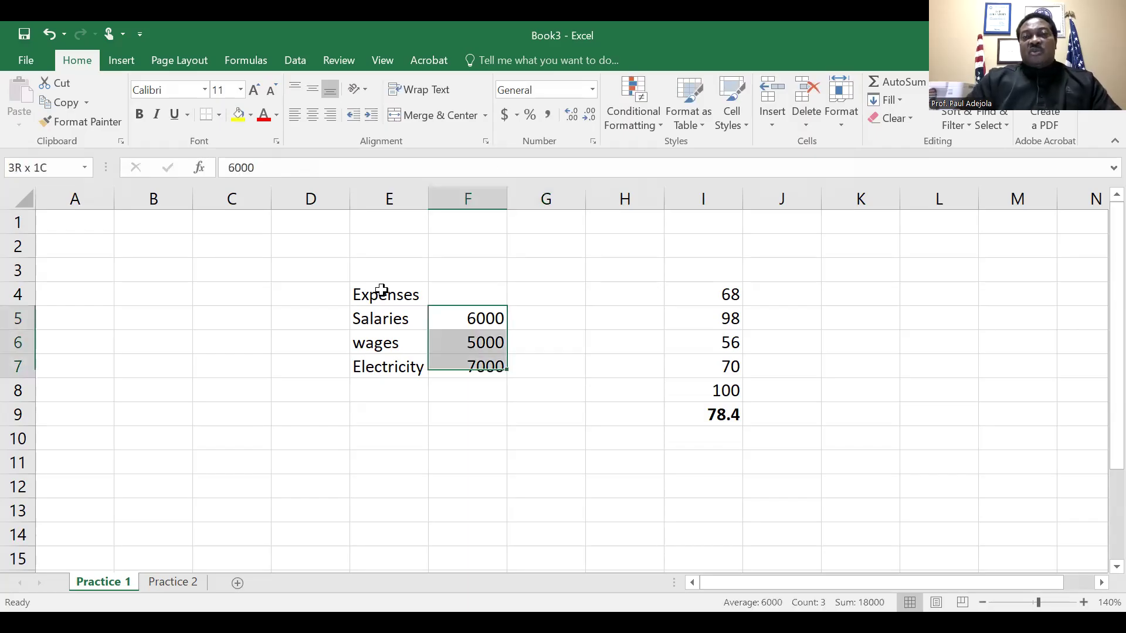
pyautogui.hotkey('shift', 'Down')
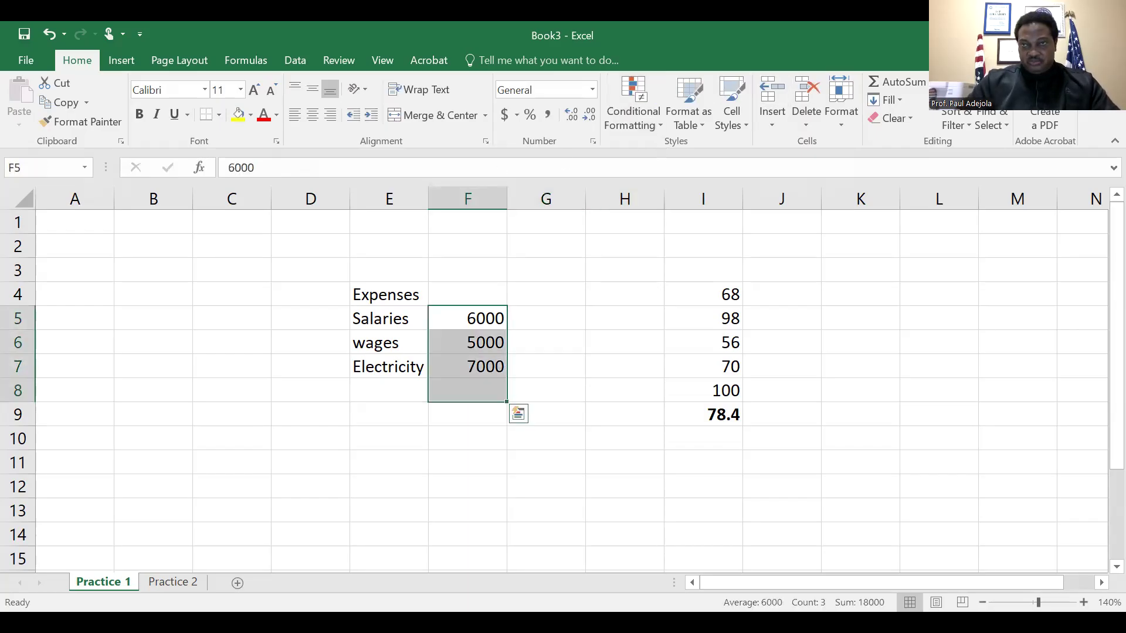
pyautogui.click(896, 83)
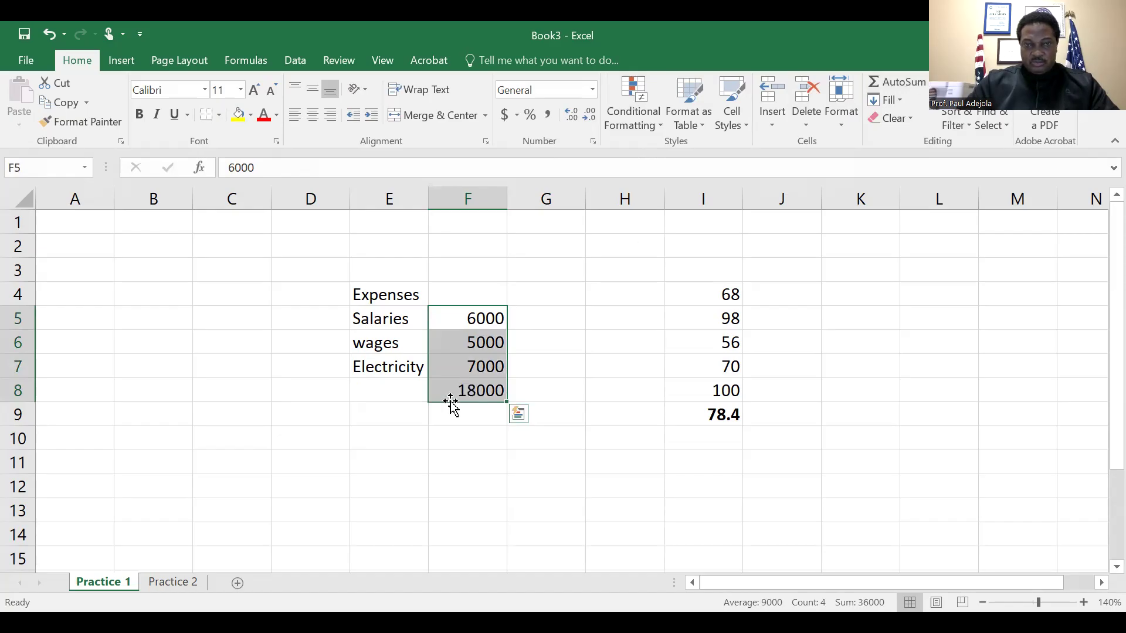
pyautogui.click(469, 390)
pyautogui.hotkey('ctrl', 'b')
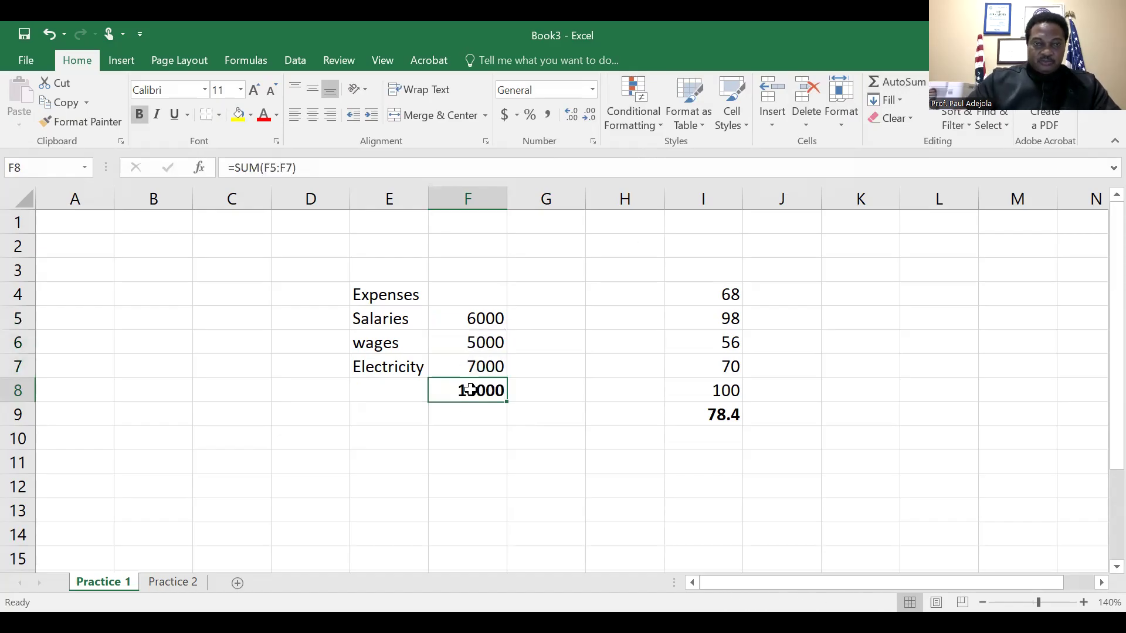
# Add a Revenue item in E3 above the Expenses heading, with the amount 100000 in F3
pyautogui.press('Down')
pyautogui.press('Up')
pyautogui.press('Up')
pyautogui.press('Up')
pyautogui.press('Up')
pyautogui.press('Up')
pyautogui.press('Up')
pyautogui.press('Up')
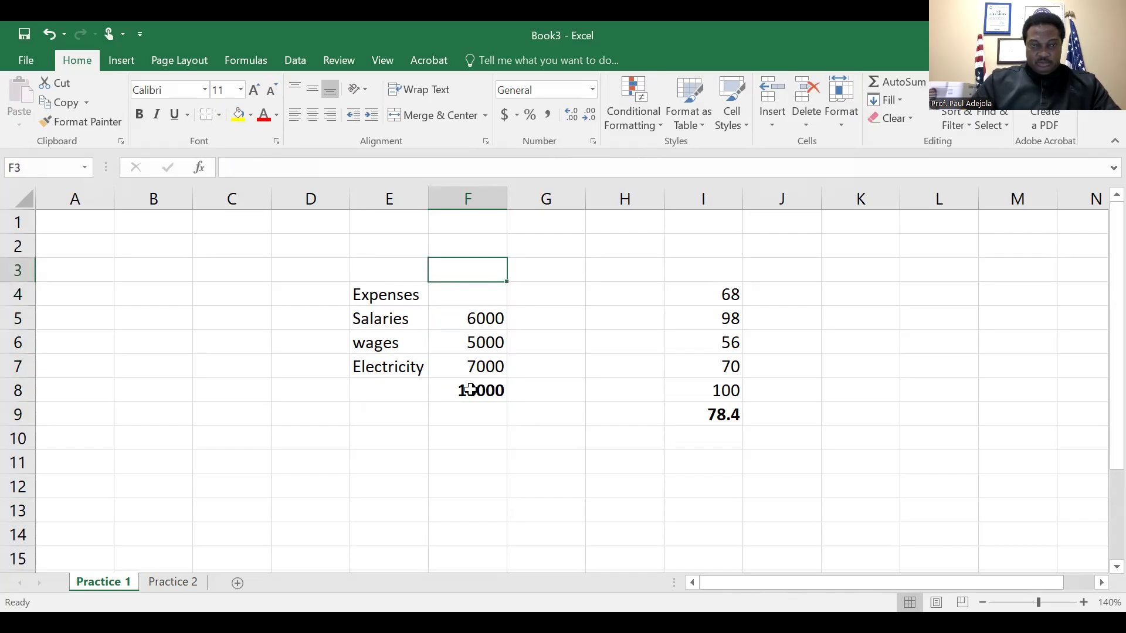
pyautogui.press('Left')
pyautogui.press('Down')
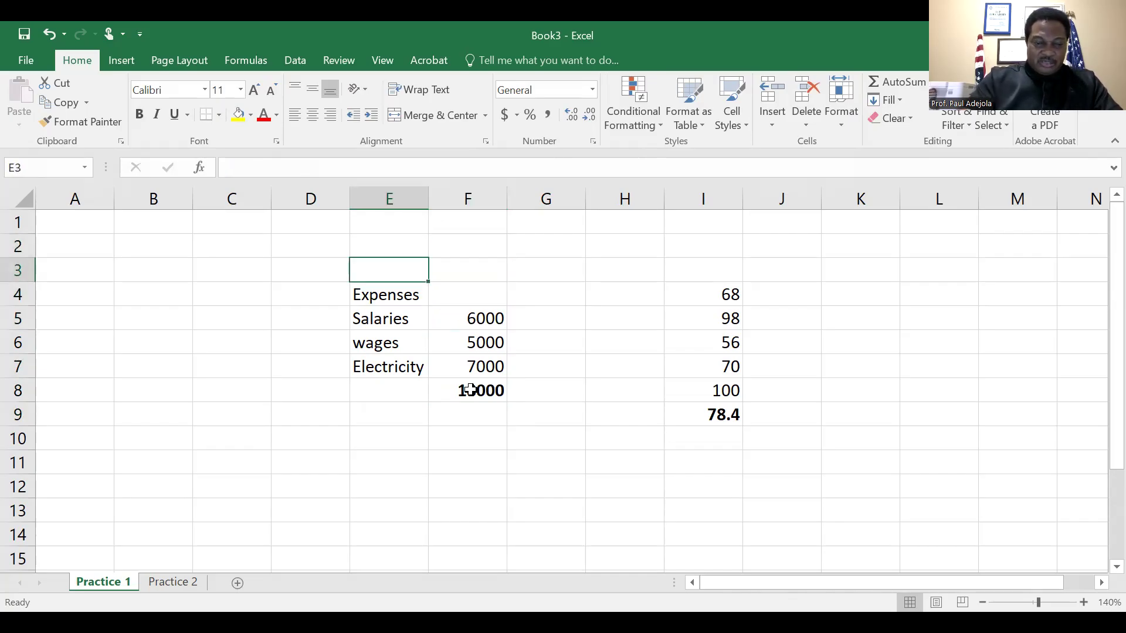
pyautogui.write('Reven')
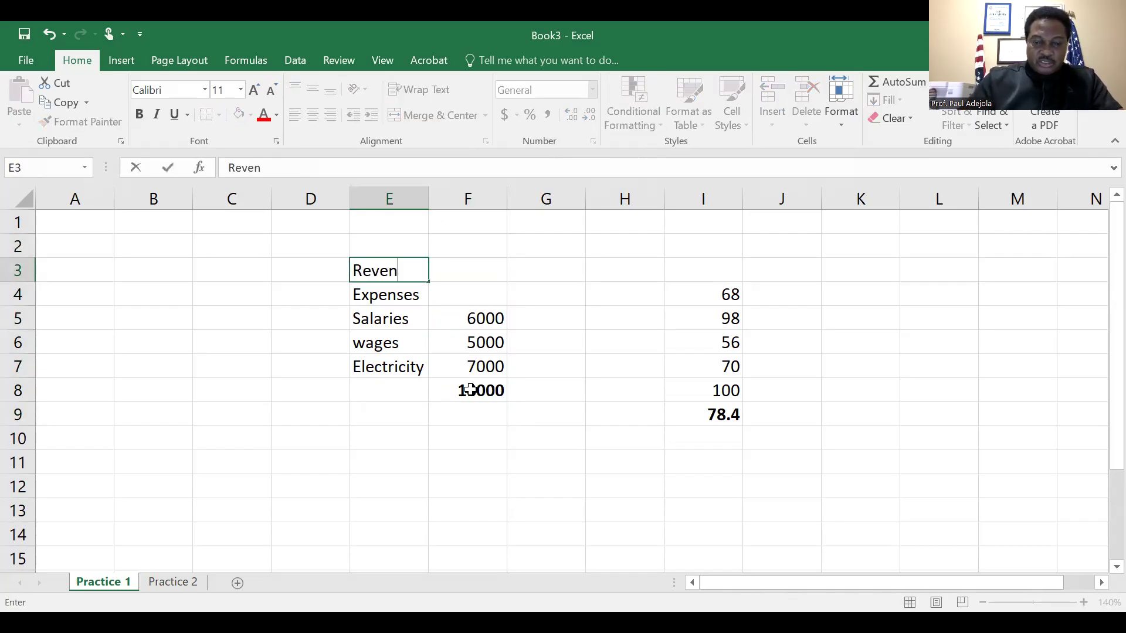
pyautogui.write('ue')
pyautogui.press('Tab')
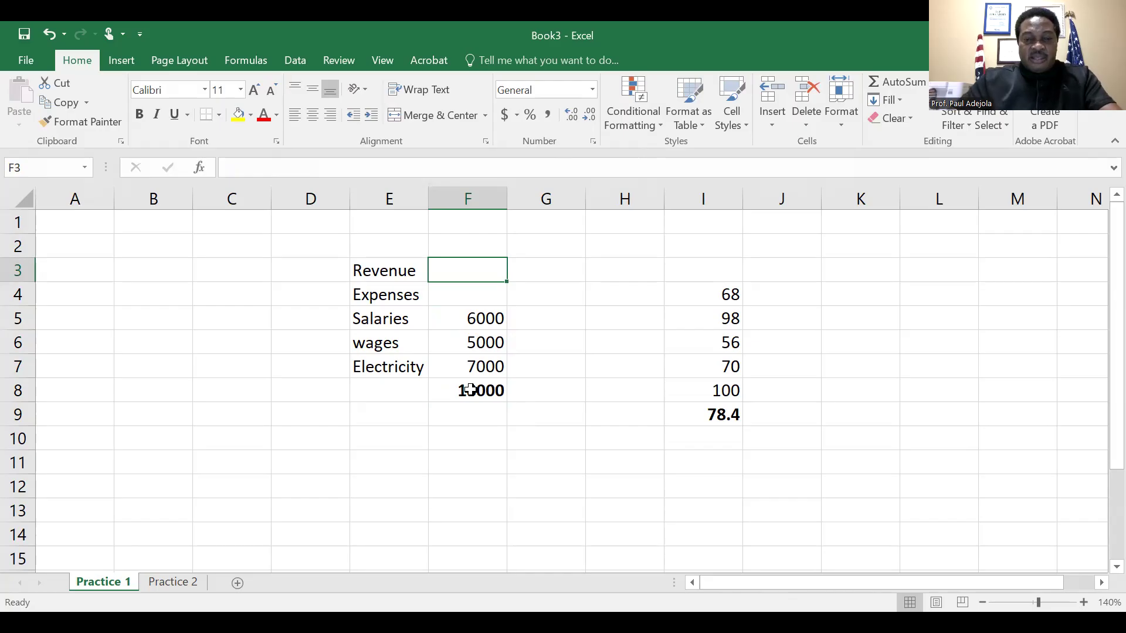
pyautogui.write('100000')
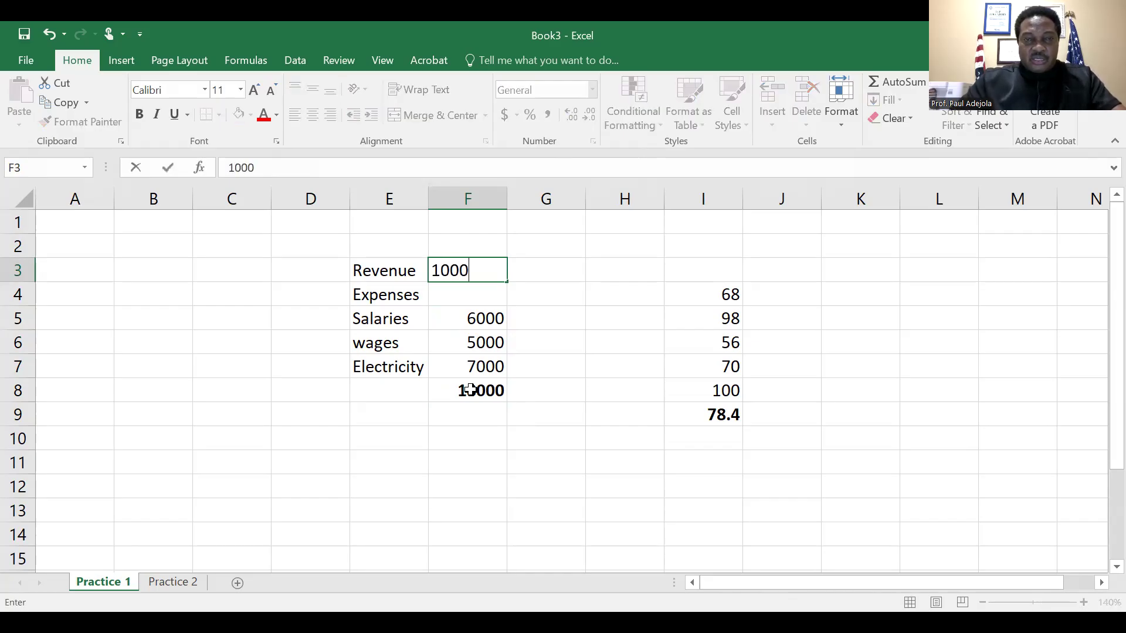
pyautogui.press('Return')
# Enter the label Net Income in E9 below the expense total and widen column E to fit it
pyautogui.press('Down')
pyautogui.press('Down')
pyautogui.press('Down')
pyautogui.press('Down')
pyautogui.press('Down')
pyautogui.press('Down')
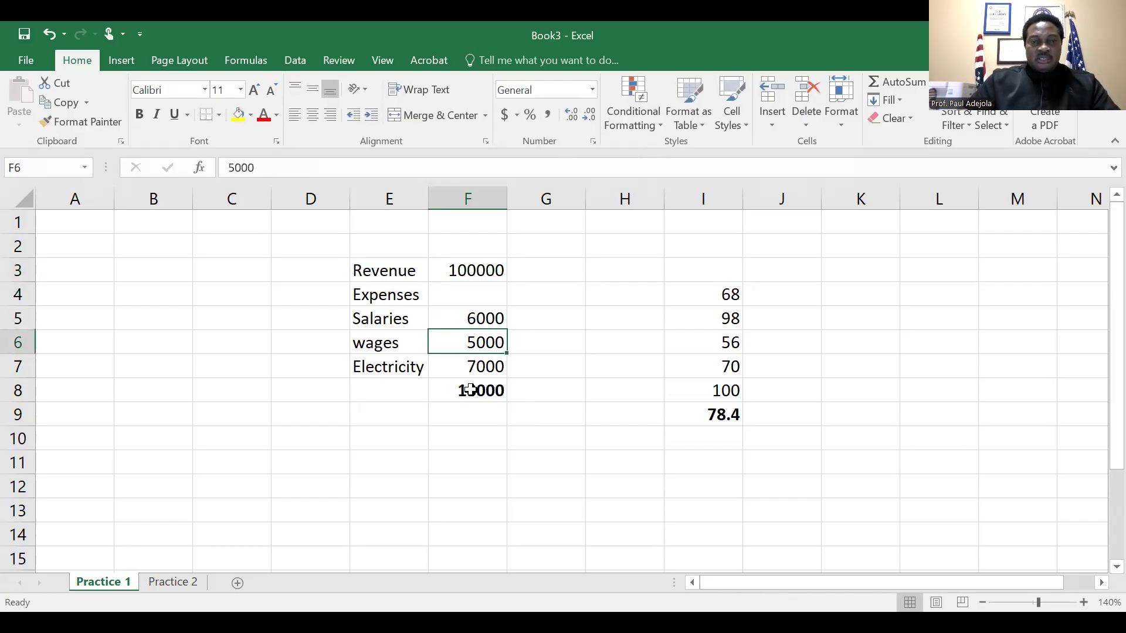
pyautogui.press('Left')
pyautogui.press('Up')
pyautogui.write('N')
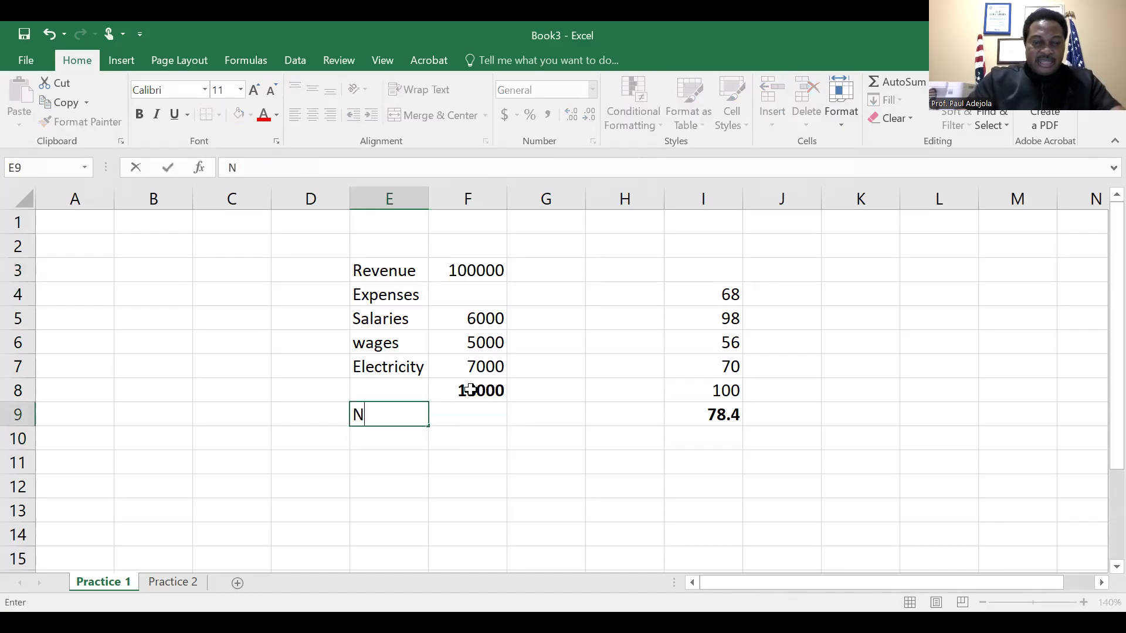
pyautogui.write('et Income')
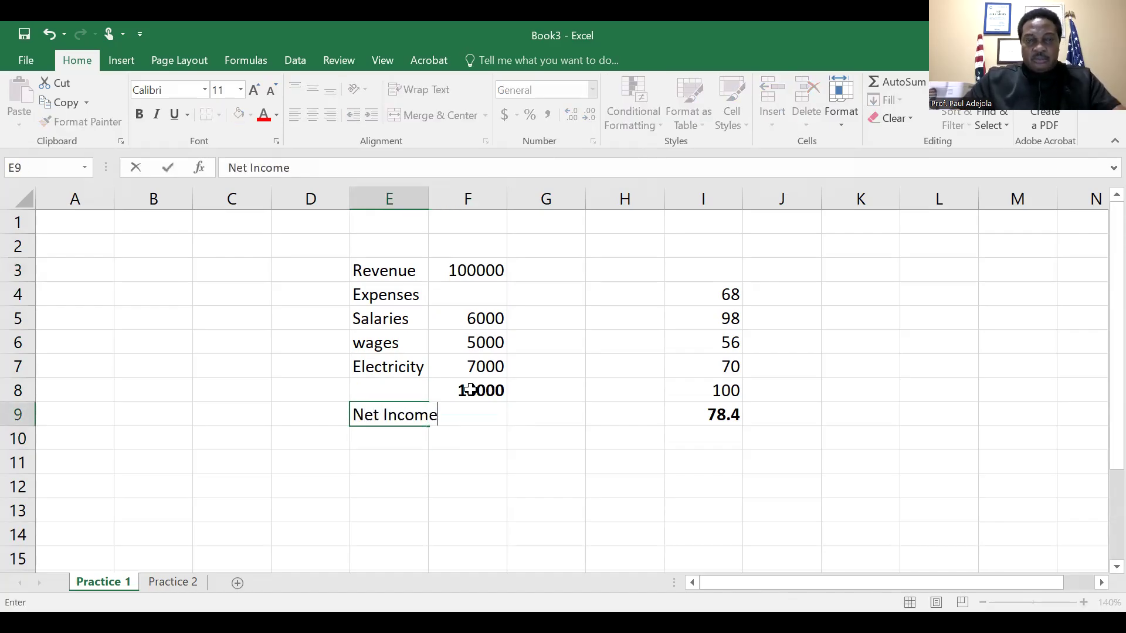
pyautogui.press('Return')
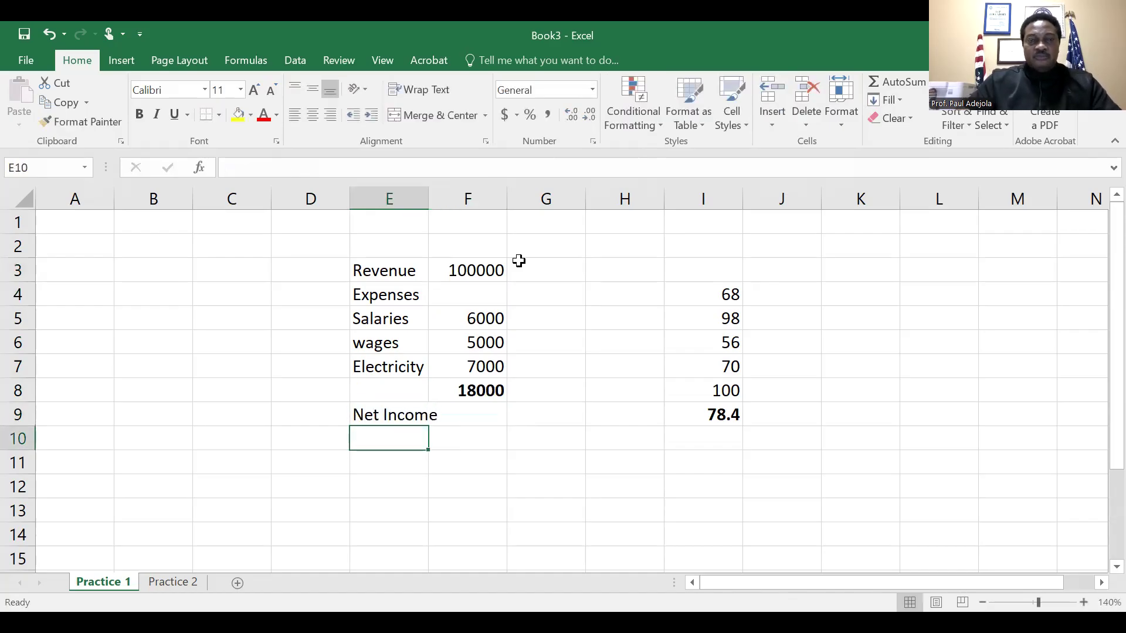
pyautogui.moveTo(426, 206); pyautogui.dragTo(442, 207)
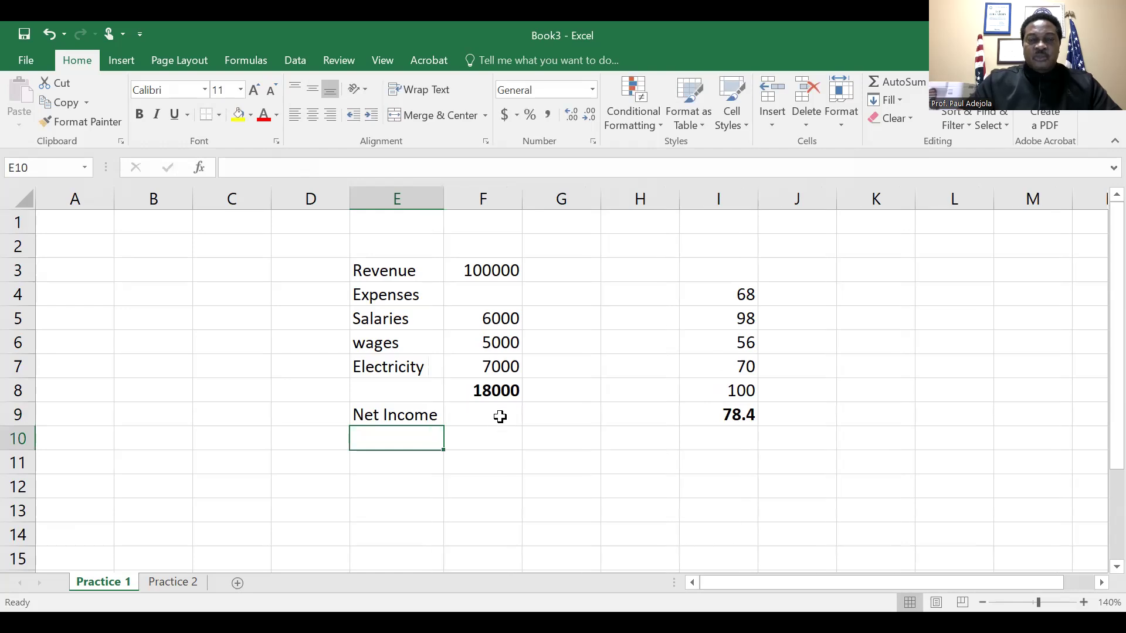
# Make the revenue amount in F3 bold
pyautogui.click(487, 415)
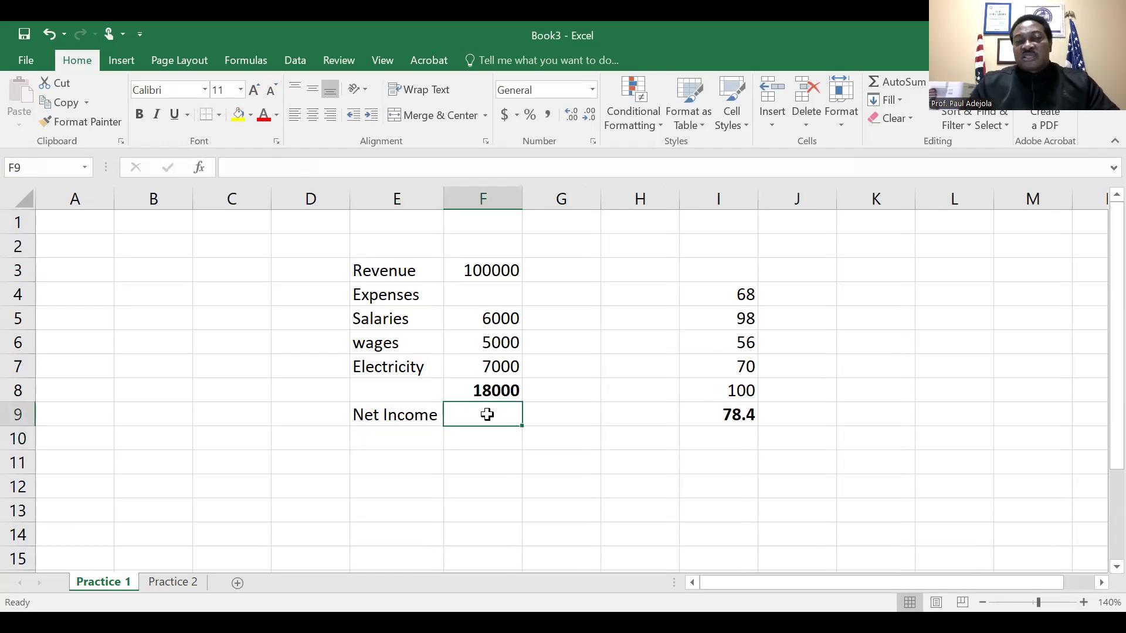
pyautogui.press('Up')
pyautogui.press('Up')
pyautogui.press('Up')
pyautogui.press('Up')
pyautogui.press('Up')
pyautogui.press('Up')
pyautogui.press('Down')
pyautogui.press('Up')
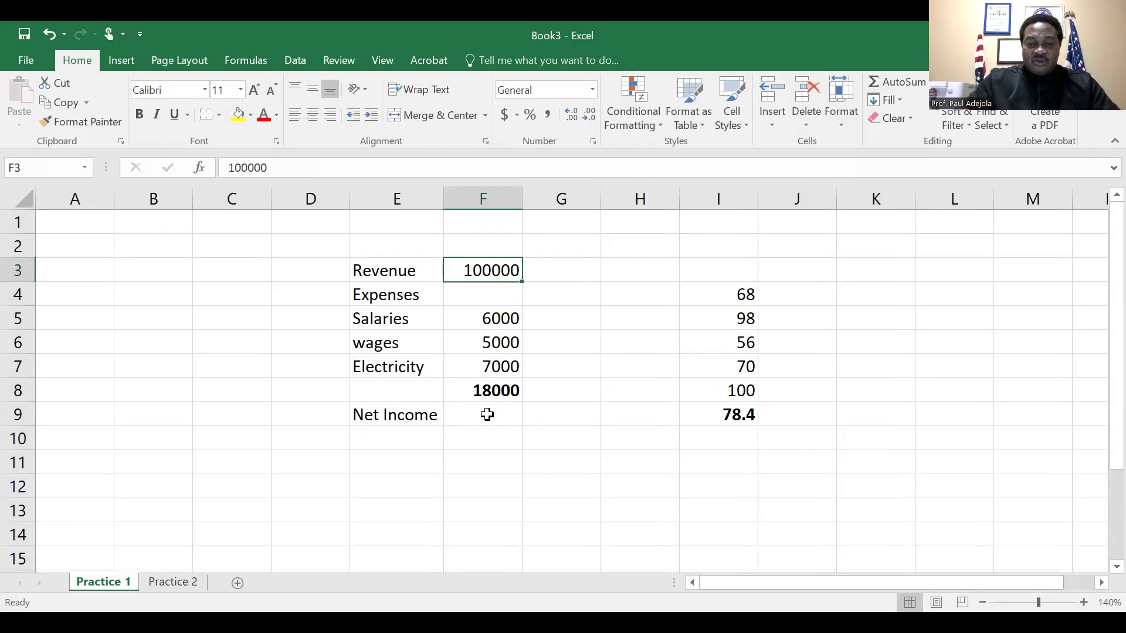
pyautogui.hotkey('ctrl', 'b')
# Calculate the net income in F9 with the formula =F3-F8 and make the result bold
pyautogui.press('Down')
pyautogui.press('Down')
pyautogui.press('Down')
pyautogui.press('Down')
pyautogui.press('Down')
pyautogui.press('Down')
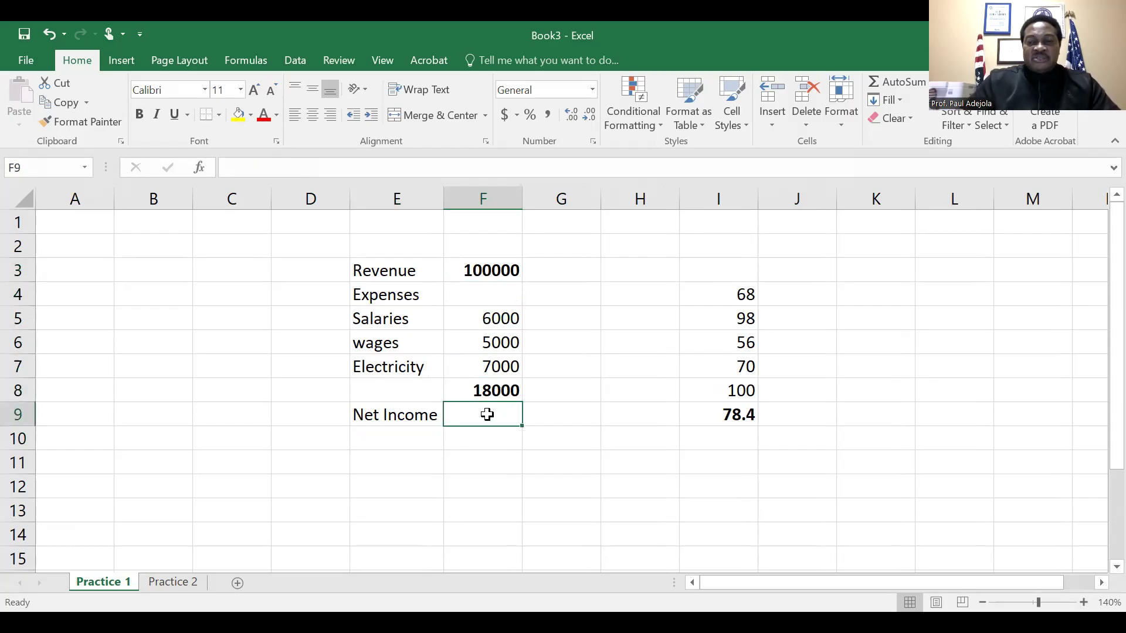
pyautogui.write('=')
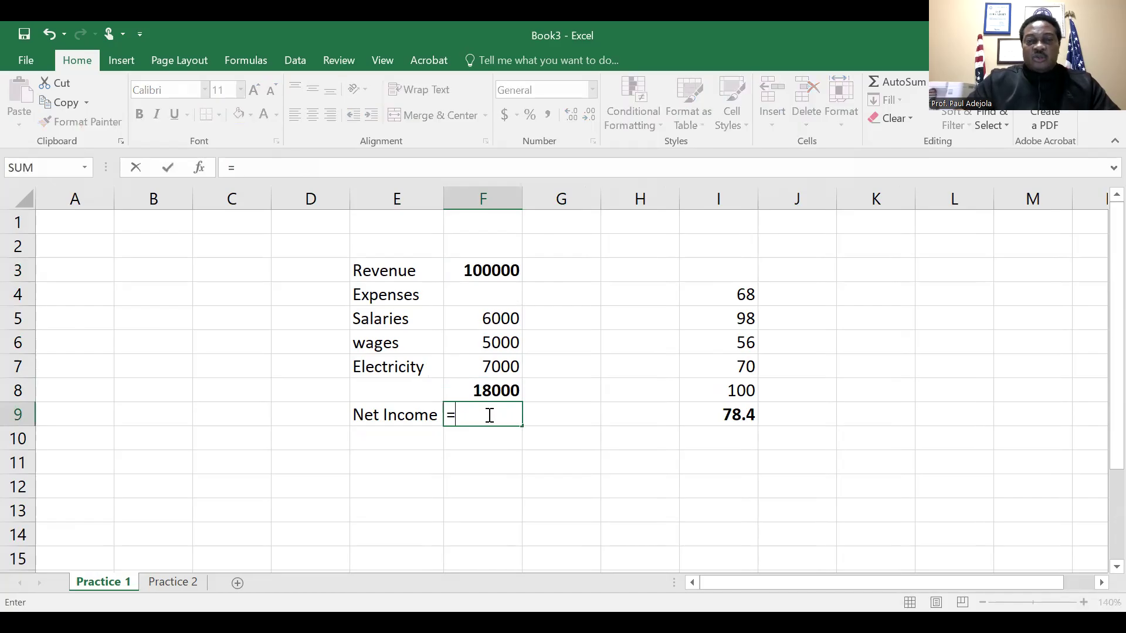
pyautogui.click(490, 273)
pyautogui.write('-')
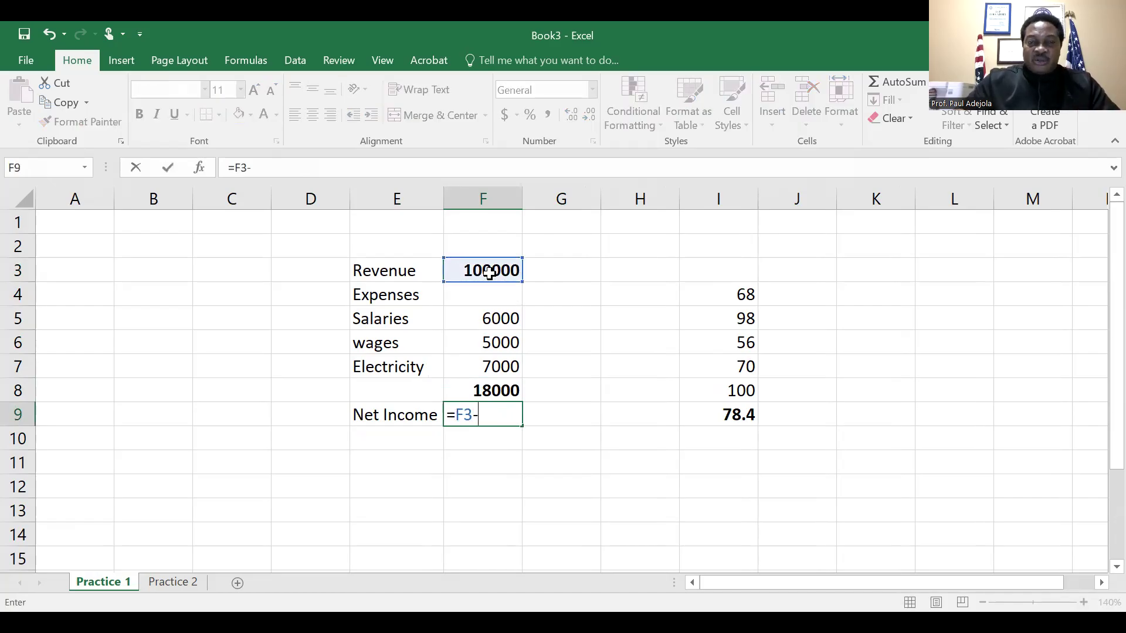
pyautogui.click(493, 392)
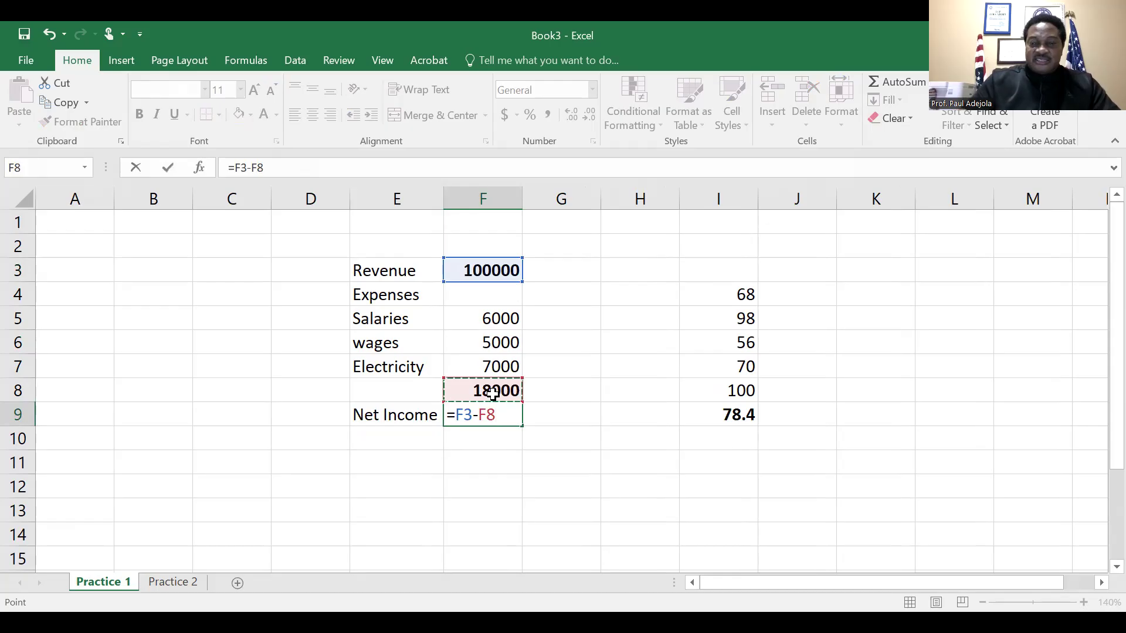
pyautogui.press('Return')
pyautogui.press('Up')
pyautogui.hotkey('ctrl', 'b')
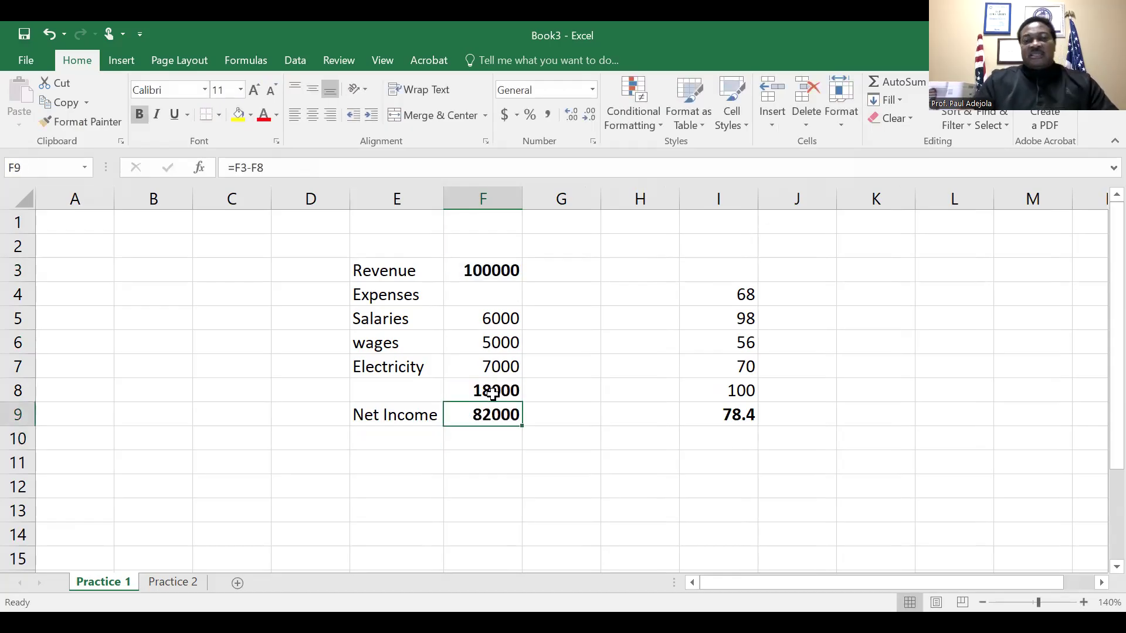
# Change the font of the amounts in F3:F9 to Times New Roman
pyautogui.press('Up')
pyautogui.press('Up')
pyautogui.press('Up')
pyautogui.press('Up')
pyautogui.press('Up')
pyautogui.press('Up')
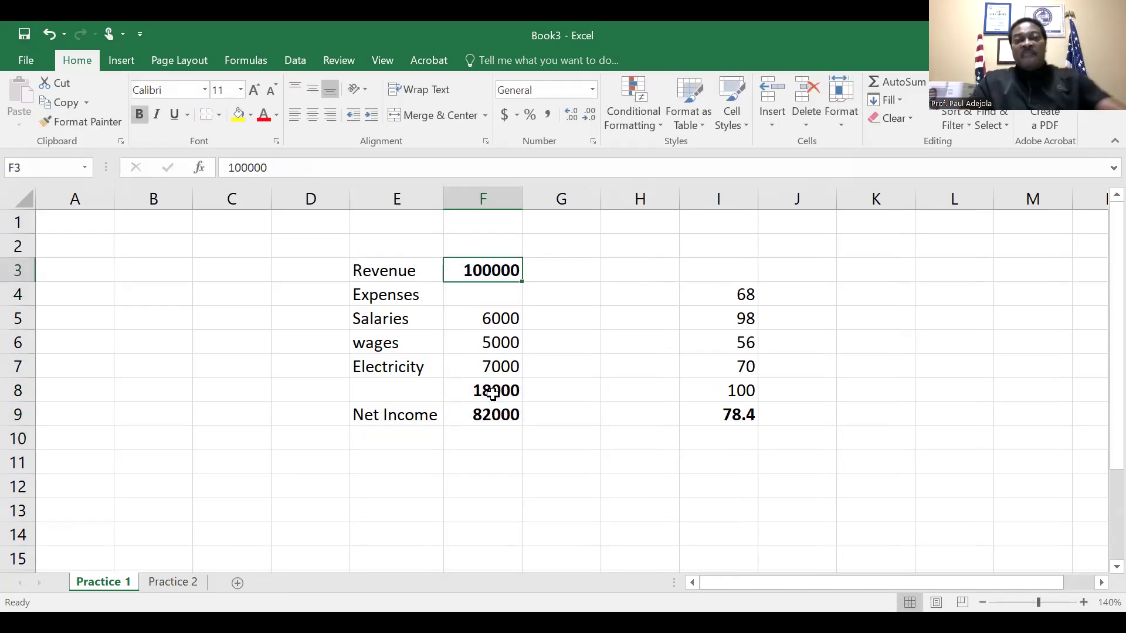
pyautogui.press('Down')
pyautogui.press('Up')
pyautogui.press('Down')
pyautogui.press('Up')
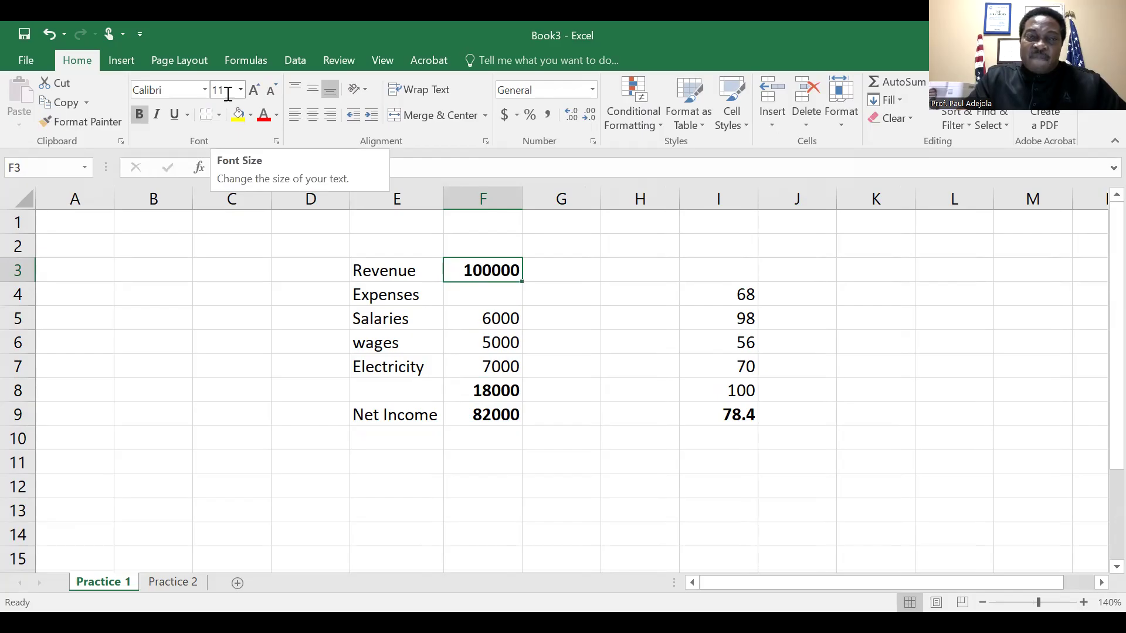
pyautogui.hotkey('shift', 'Down')
pyautogui.hotkey('shift', 'Down')
pyautogui.hotkey('shift', 'Down')
pyautogui.hotkey('shift', 'Down')
pyautogui.hotkey('shift', 'Down')
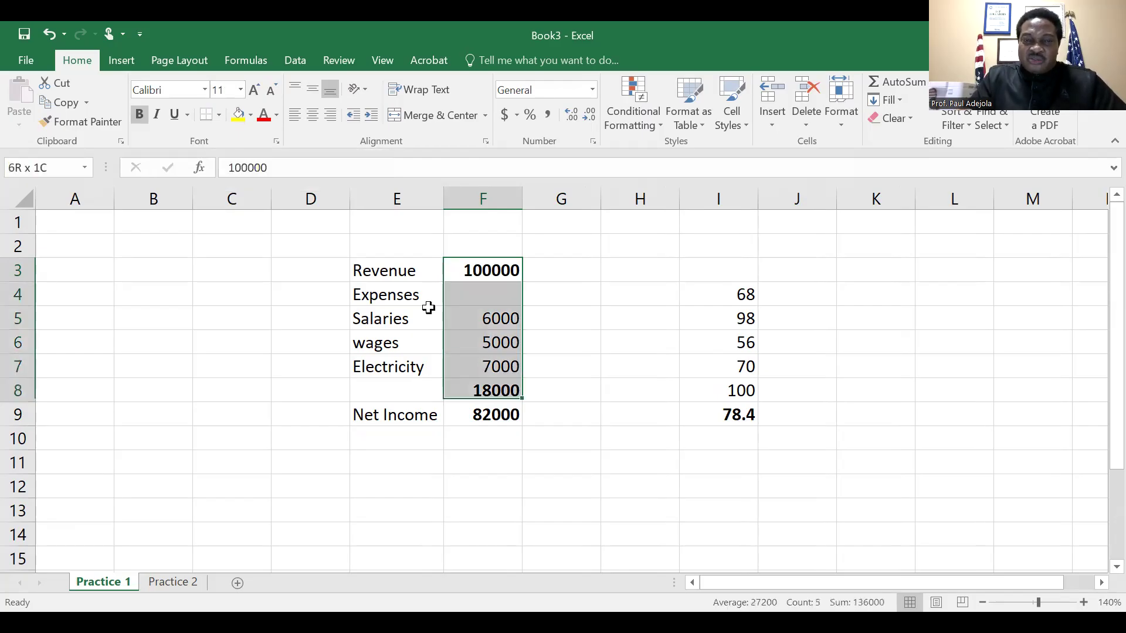
pyautogui.hotkey('shift', 'Down')
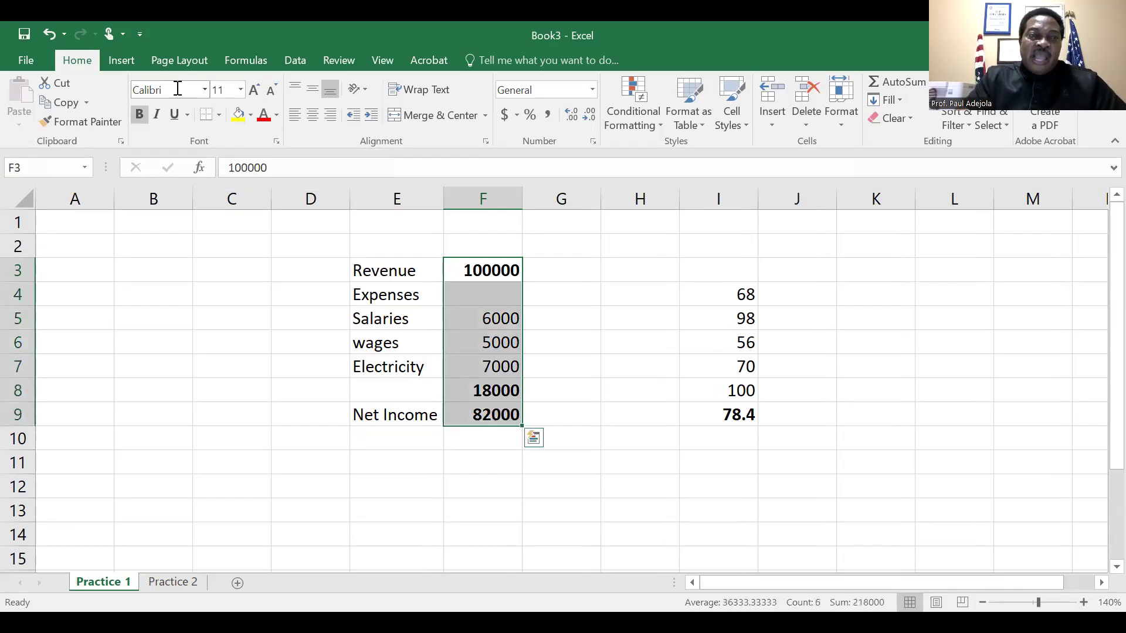
pyautogui.click(177, 87)
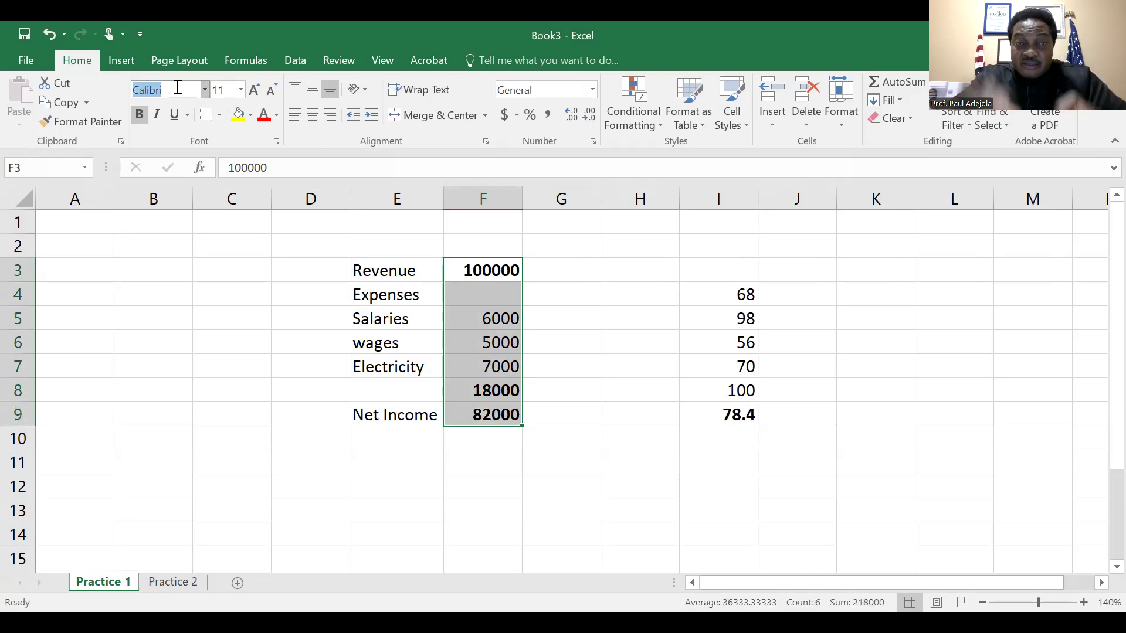
pyautogui.write('Times New Ro')
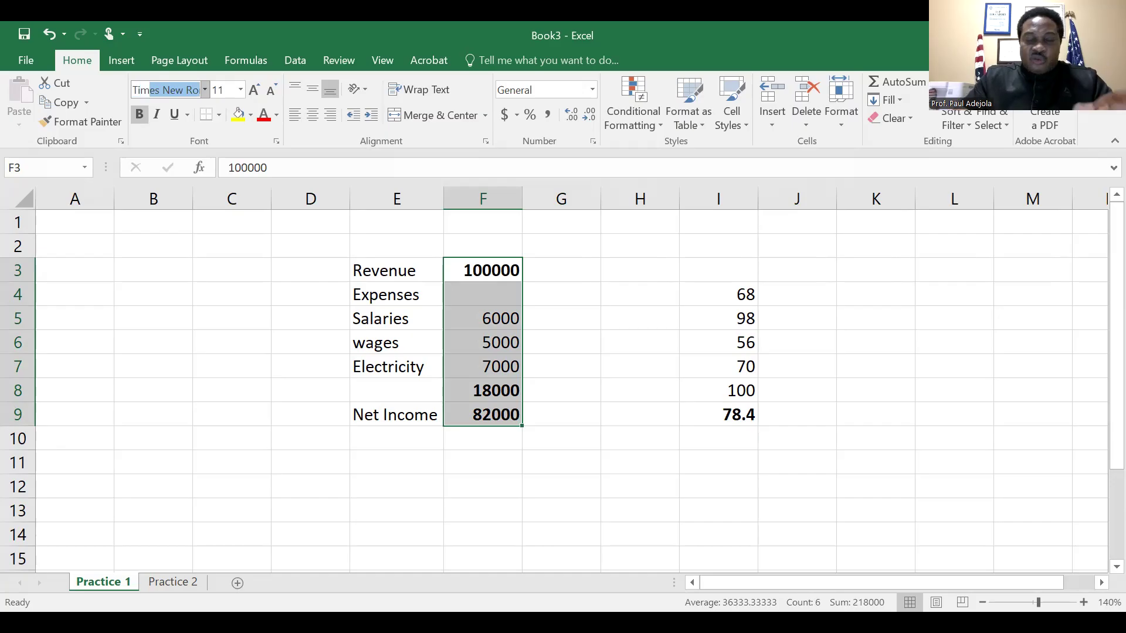
pyautogui.press('Return')
# Set the font size of the amounts in F3:F9 to 12
pyautogui.click(224, 91)
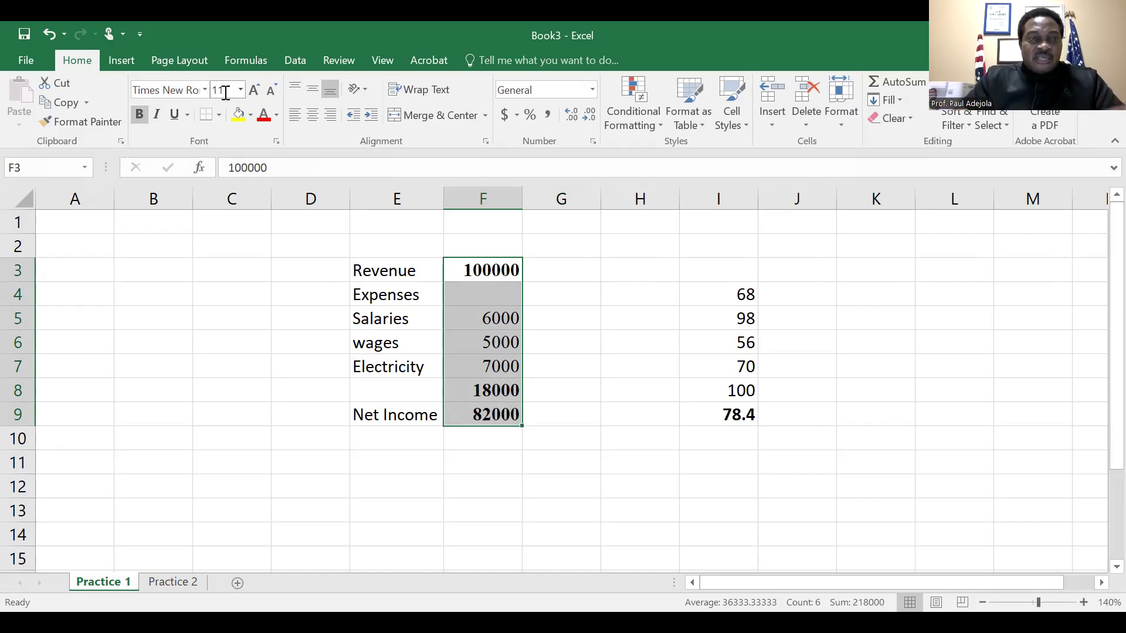
pyautogui.write('12')
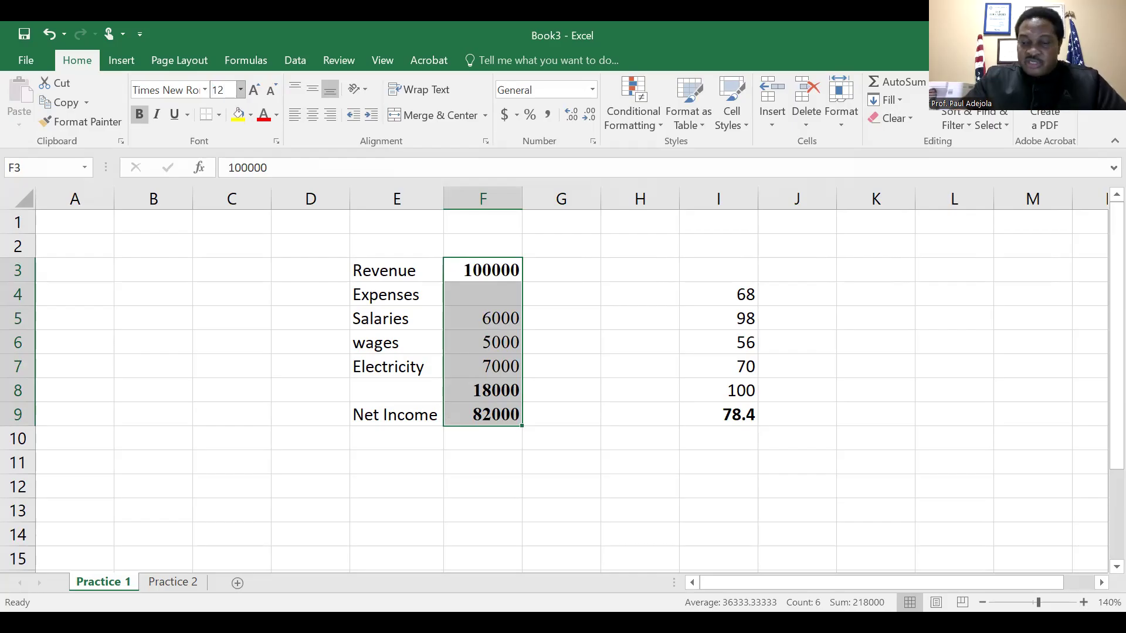
pyautogui.press('Return')
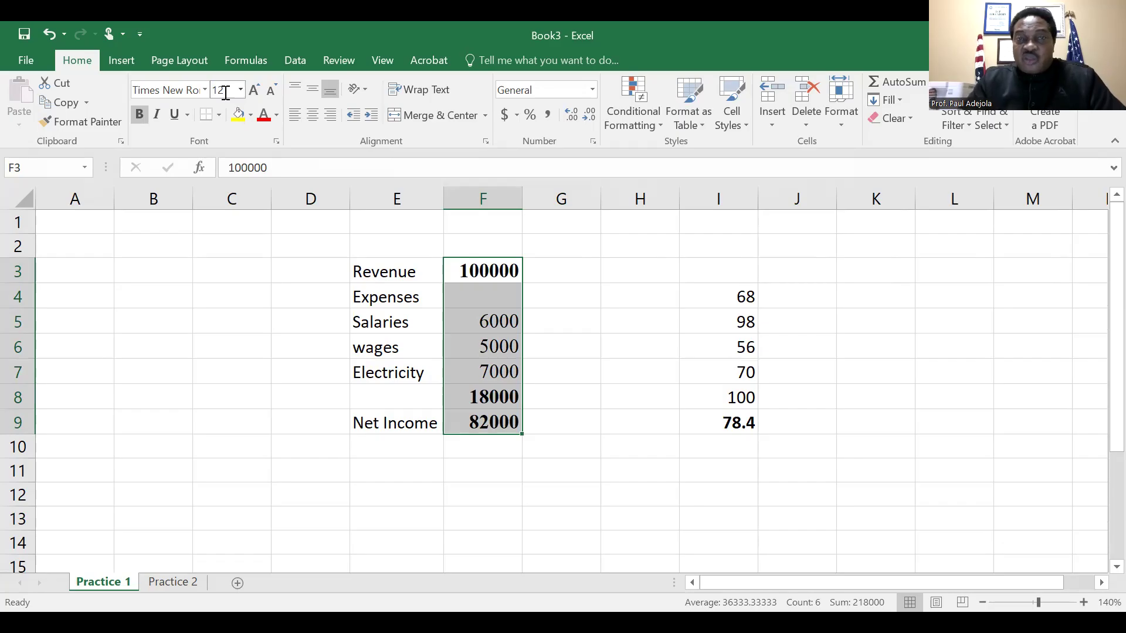
# Format the amounts in F3:F9 with two decimal places and a thousands separator using Comma Style
pyautogui.doubleClick(571, 116)
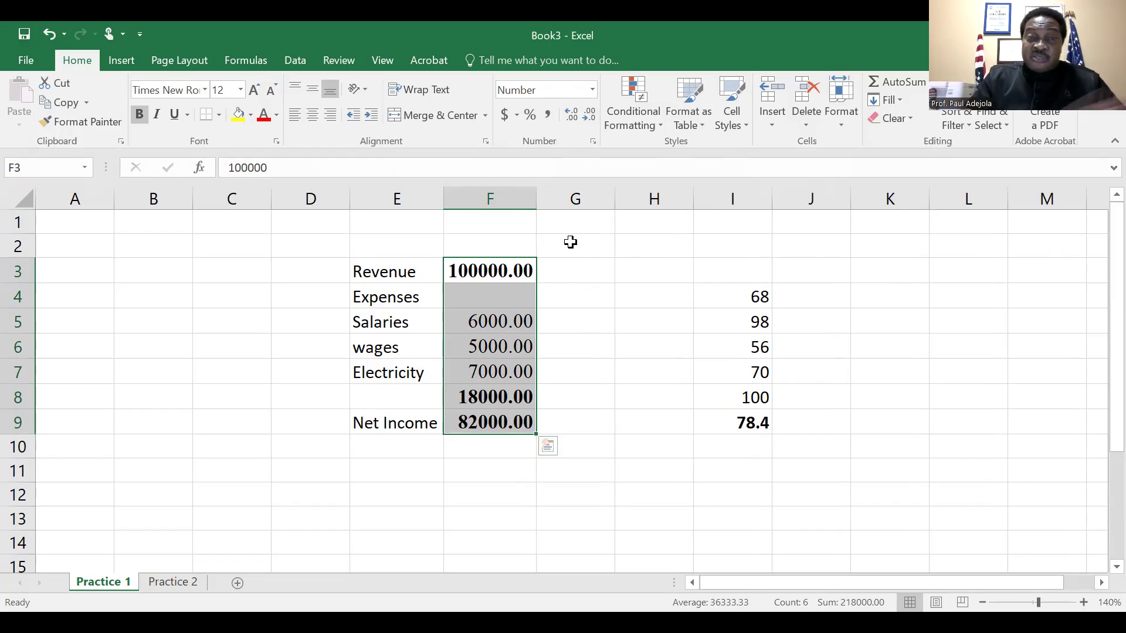
pyautogui.click(548, 120)
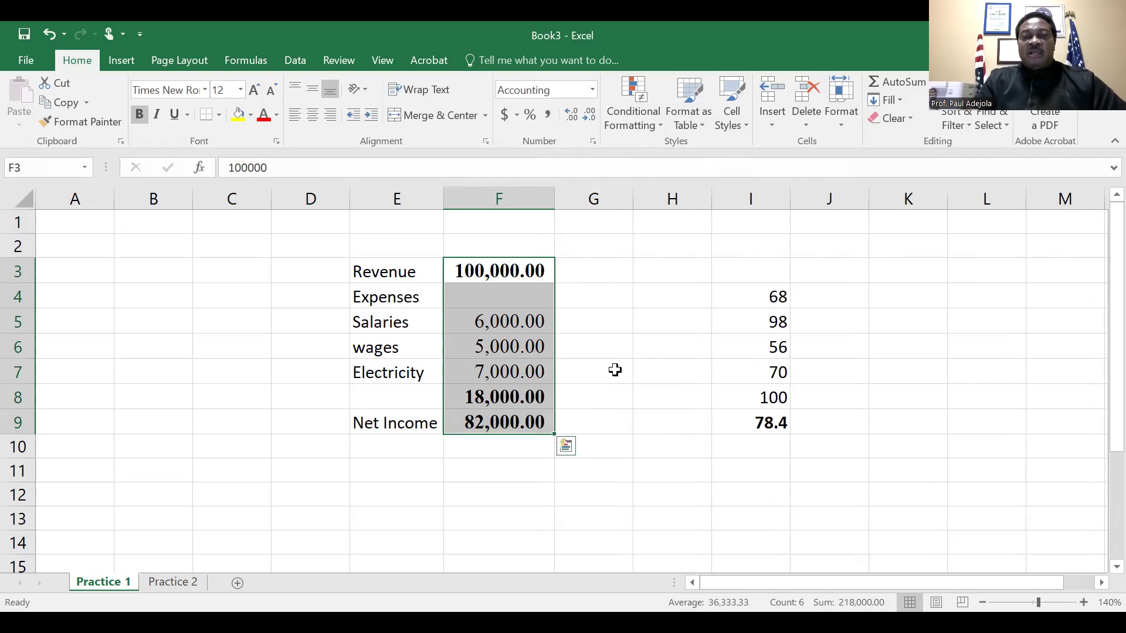
pyautogui.click(598, 414)
# Review the formulas behind the expense total in F8 and the net income in F9
pyautogui.press('Return')
pyautogui.press('Left')
pyautogui.press('Left')
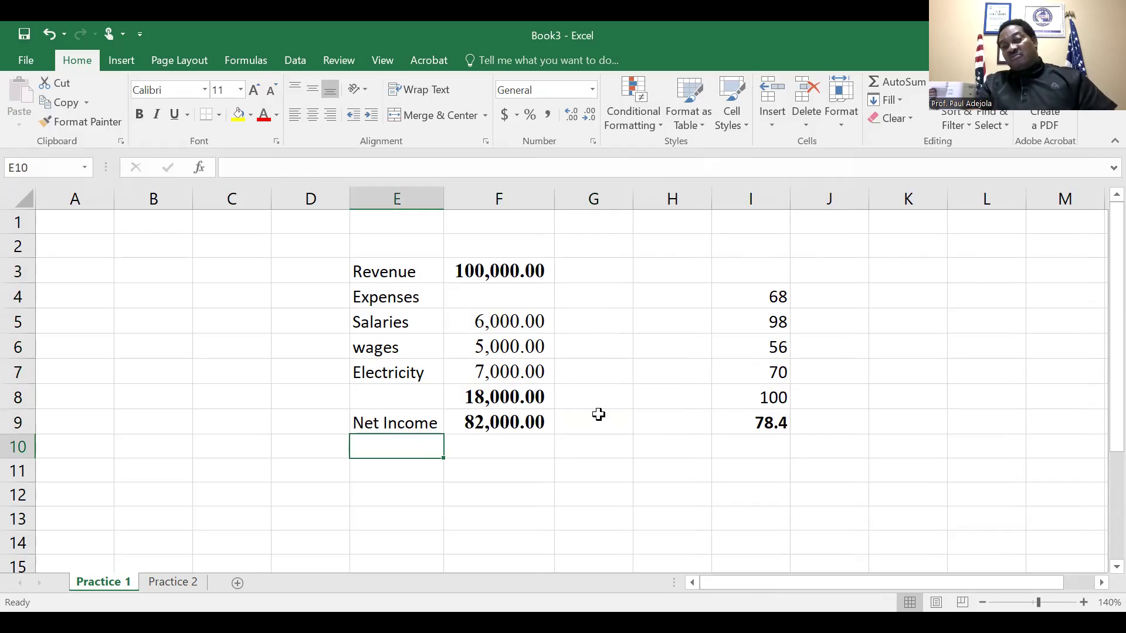
pyautogui.press('Right')
pyautogui.press('Up')
pyautogui.press('Up')
pyautogui.press('Up')
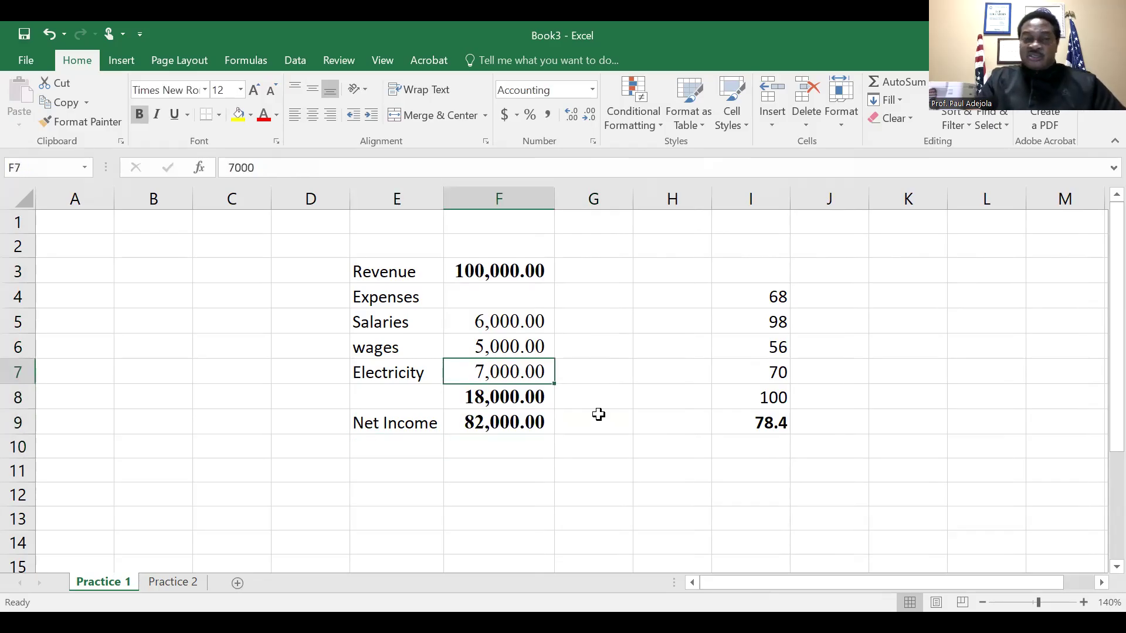
pyautogui.press('Down')
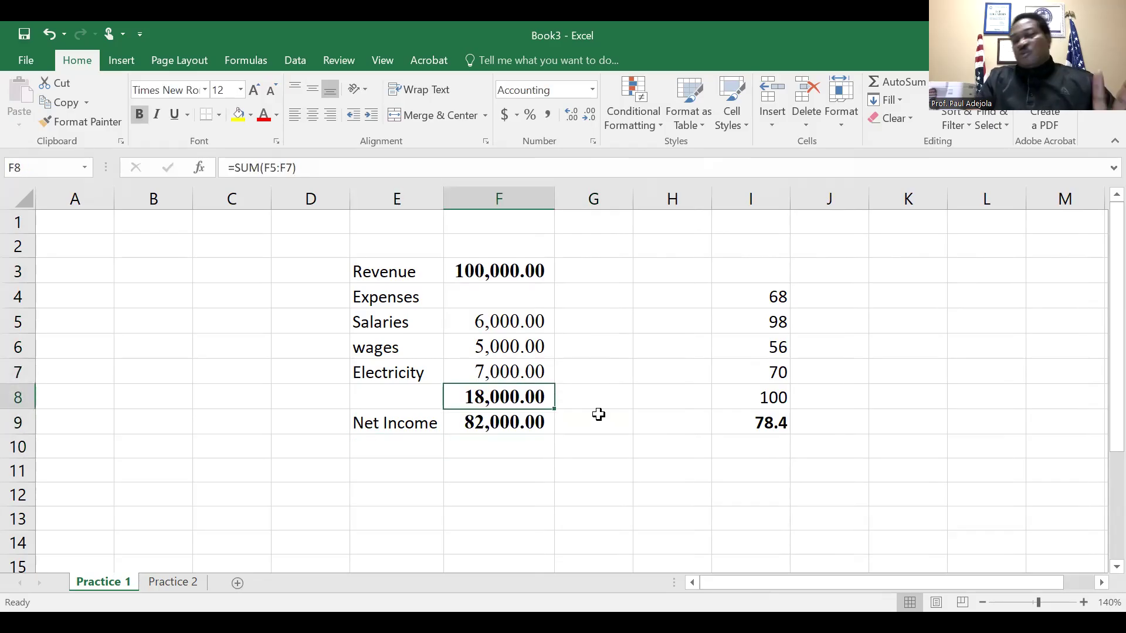
pyautogui.press('Down')
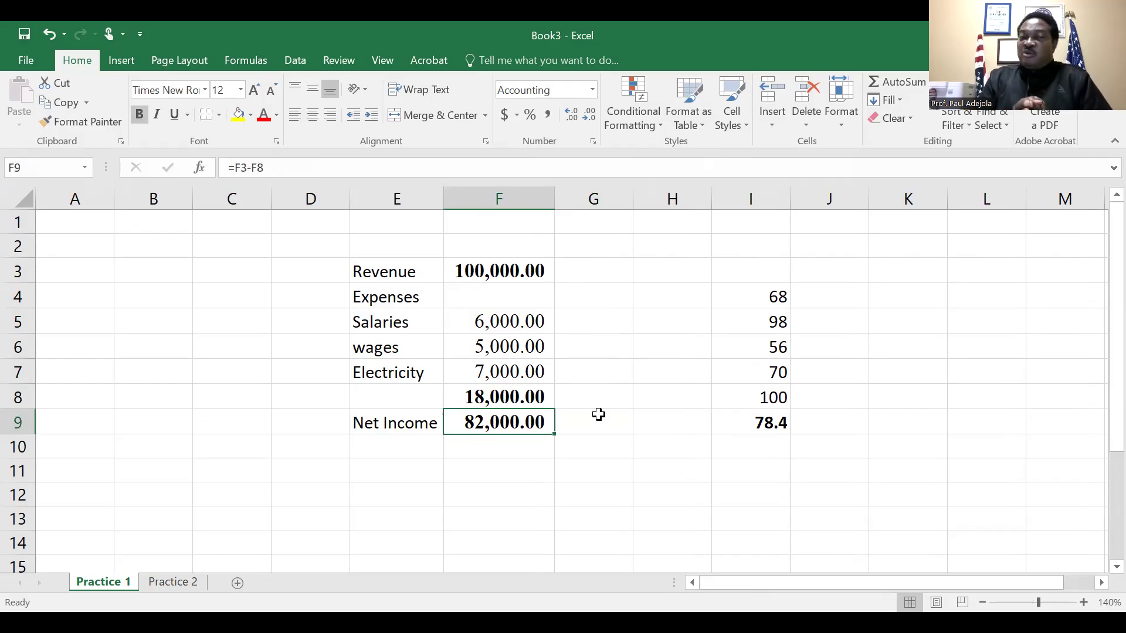
# Clear the numbers and the linked average in H6:H11 on the Practice 2 sheet
pyautogui.click(174, 583)
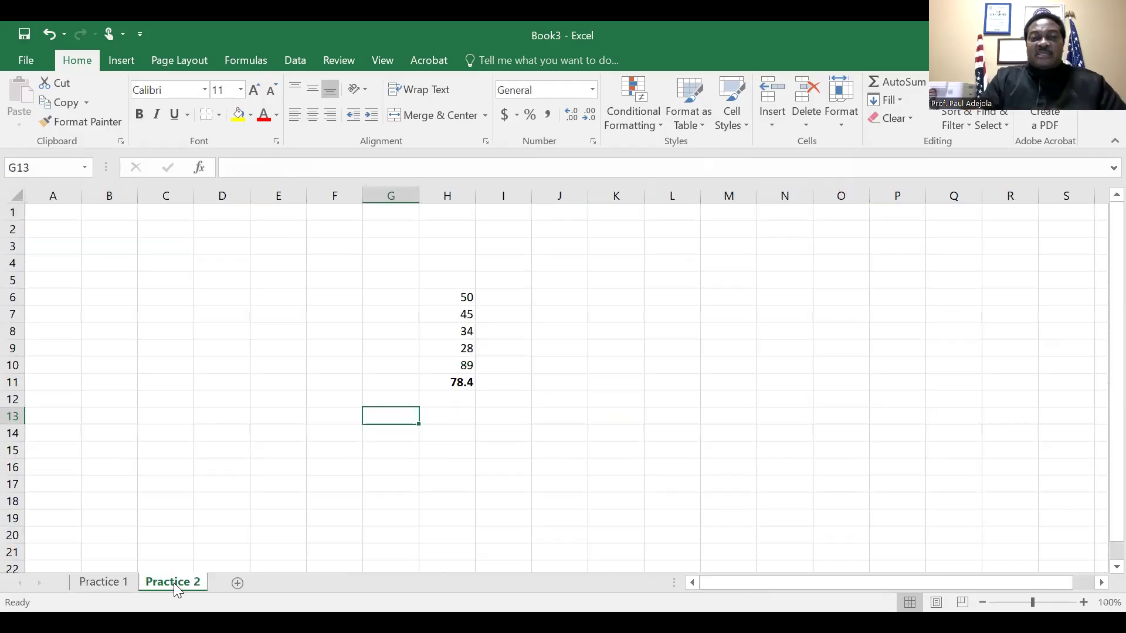
pyautogui.click(461, 294)
pyautogui.hotkey('shift', 'Down')
pyautogui.hotkey('shift', 'Down')
pyautogui.hotkey('shift', 'Down')
pyautogui.hotkey('shift', 'Down')
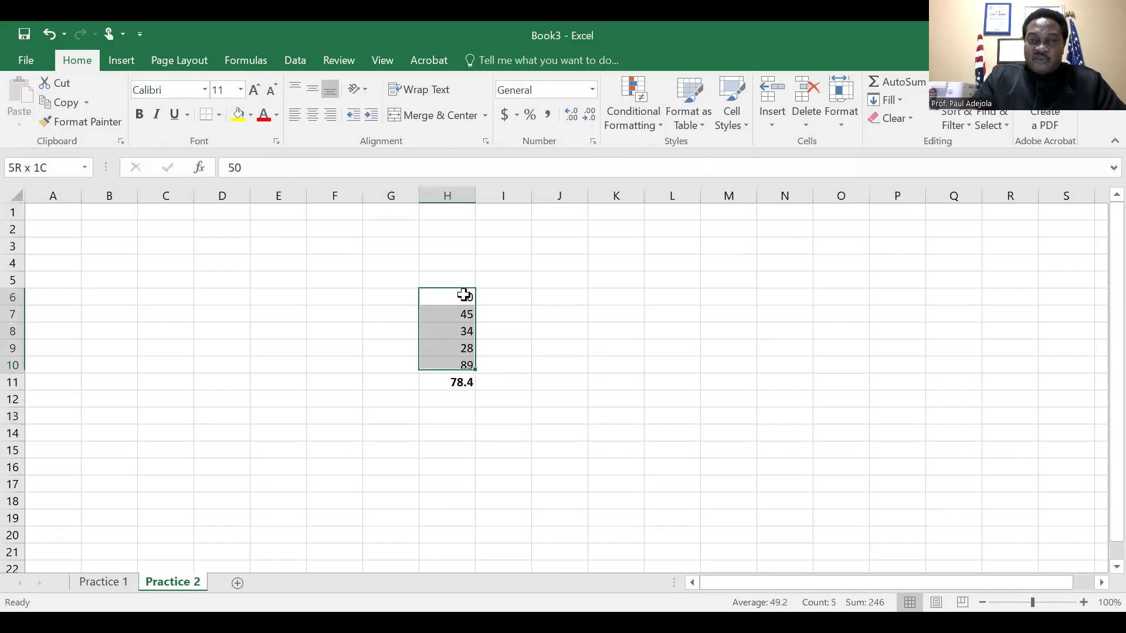
pyautogui.hotkey('shift', 'Down')
pyautogui.press('Delete')
# Enter the heading "Bal. Sheet" in cell H5 of the Practice 2 sheet
pyautogui.press('Up')
pyautogui.press('Up')
pyautogui.press('Down')
pyautogui.write('Bal.')
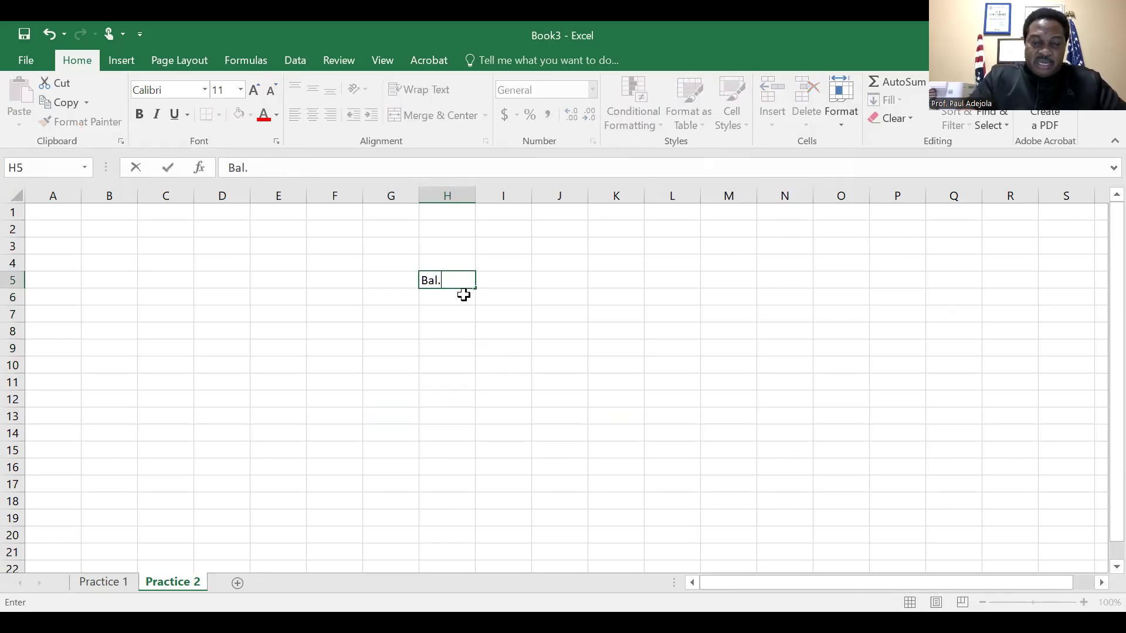
pyautogui.write(' Sheet')
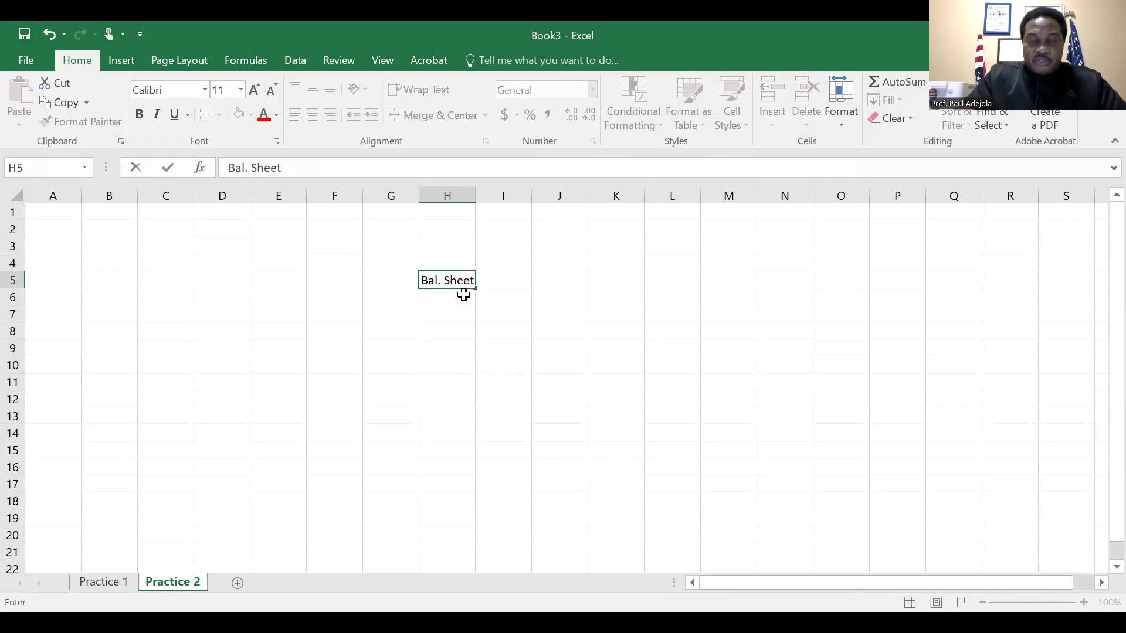
pyautogui.press('Return')
# Enter the section label "Equity" in cell F6
pyautogui.press('Left')
pyautogui.press('Left')
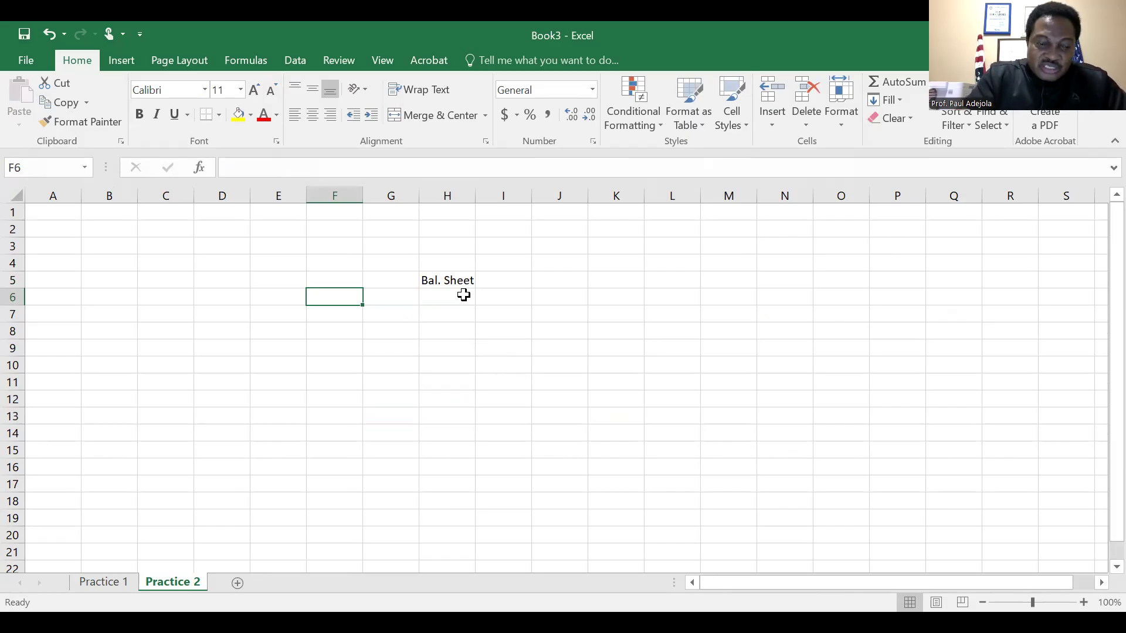
pyautogui.write('Equi')
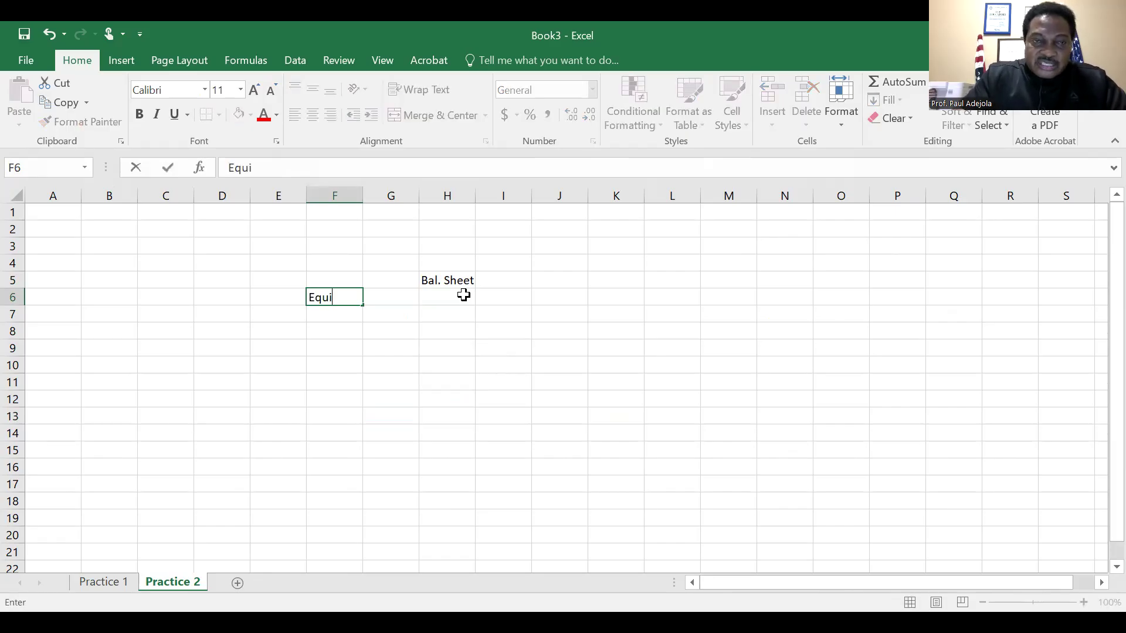
pyautogui.write('t')
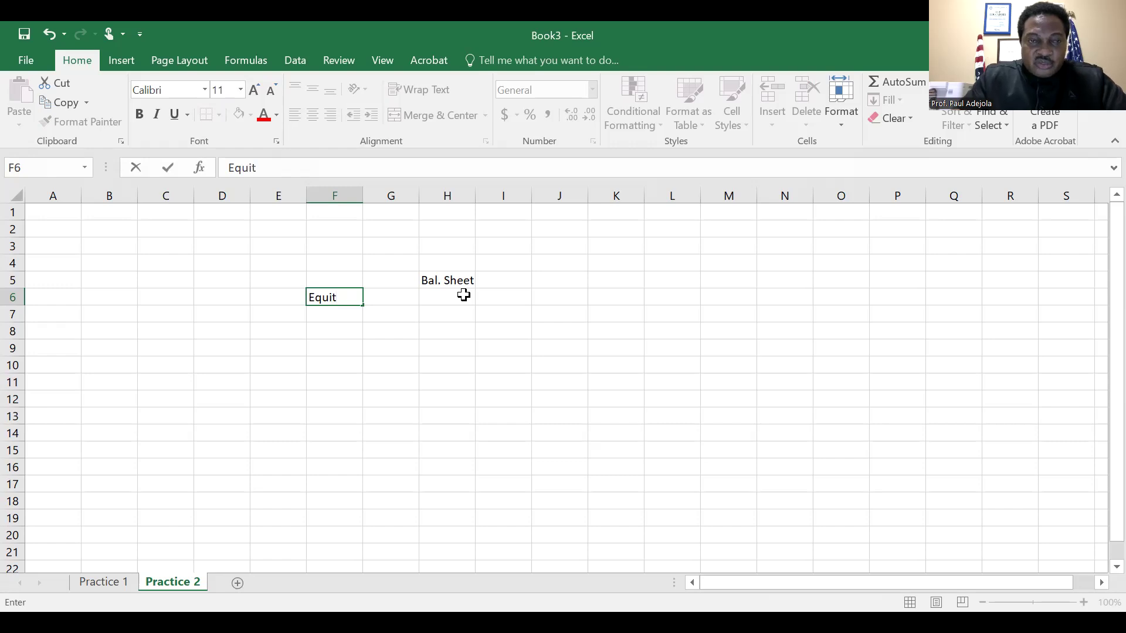
pyautogui.write('y')
pyautogui.press('Return')
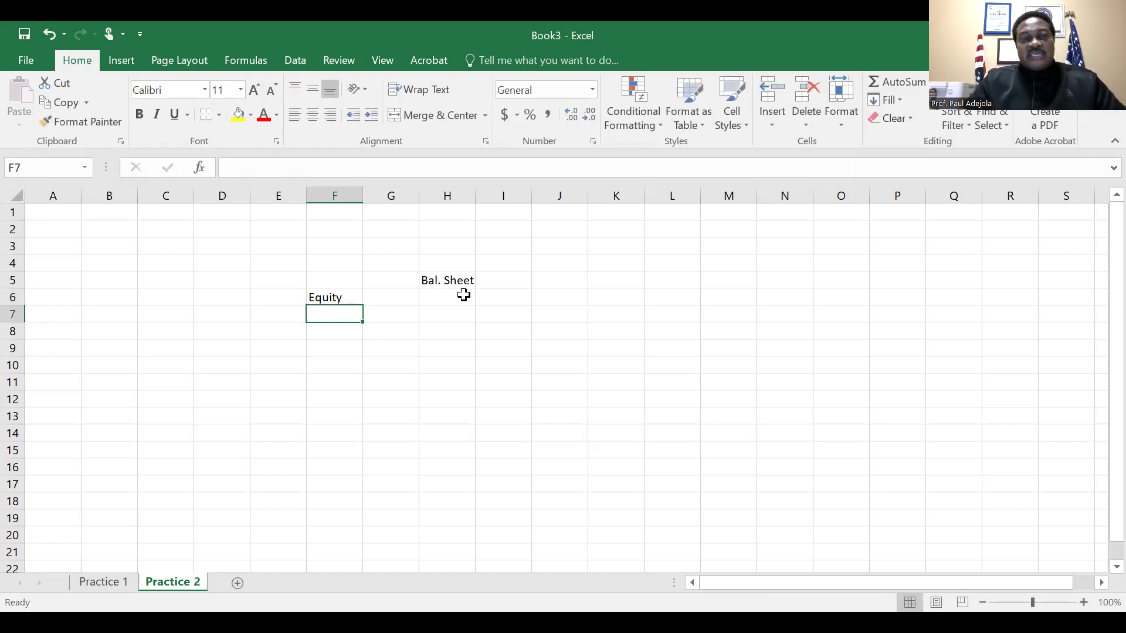
pyautogui.press('Up')
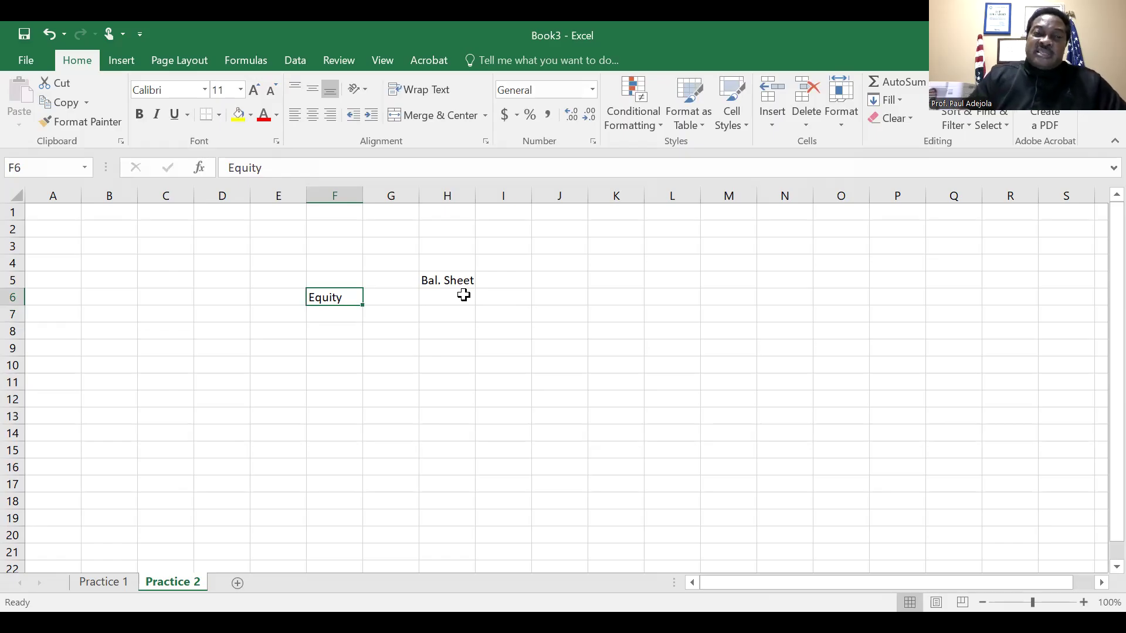
pyautogui.press('Down')
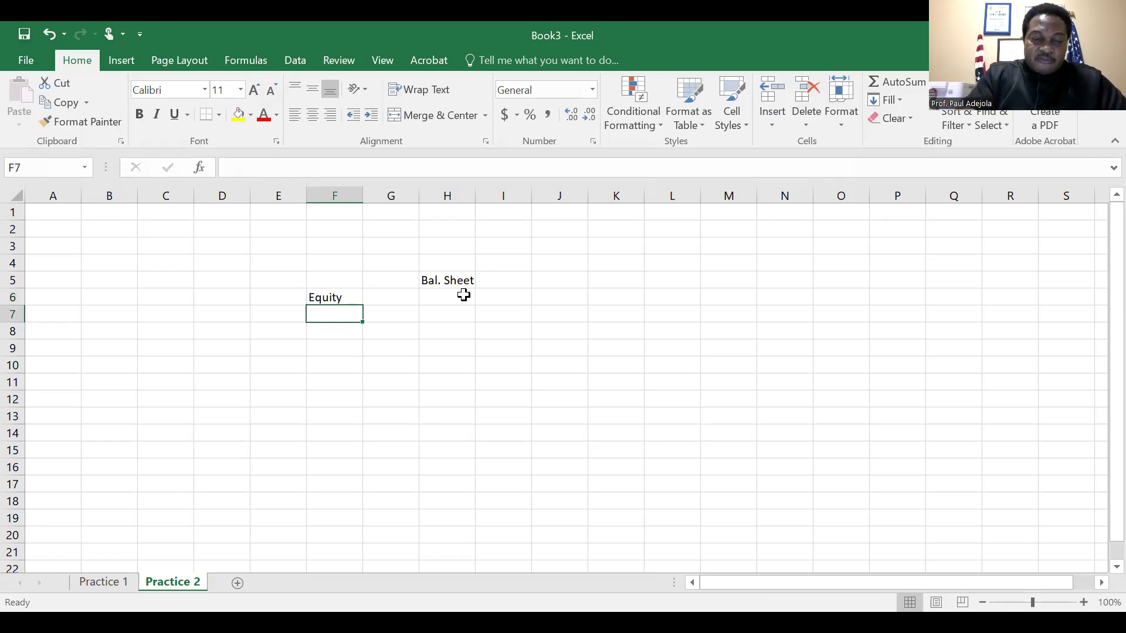
# Add a "share Cap" line in F7 with the amount 150000 in H7
pyautogui.write('share ')
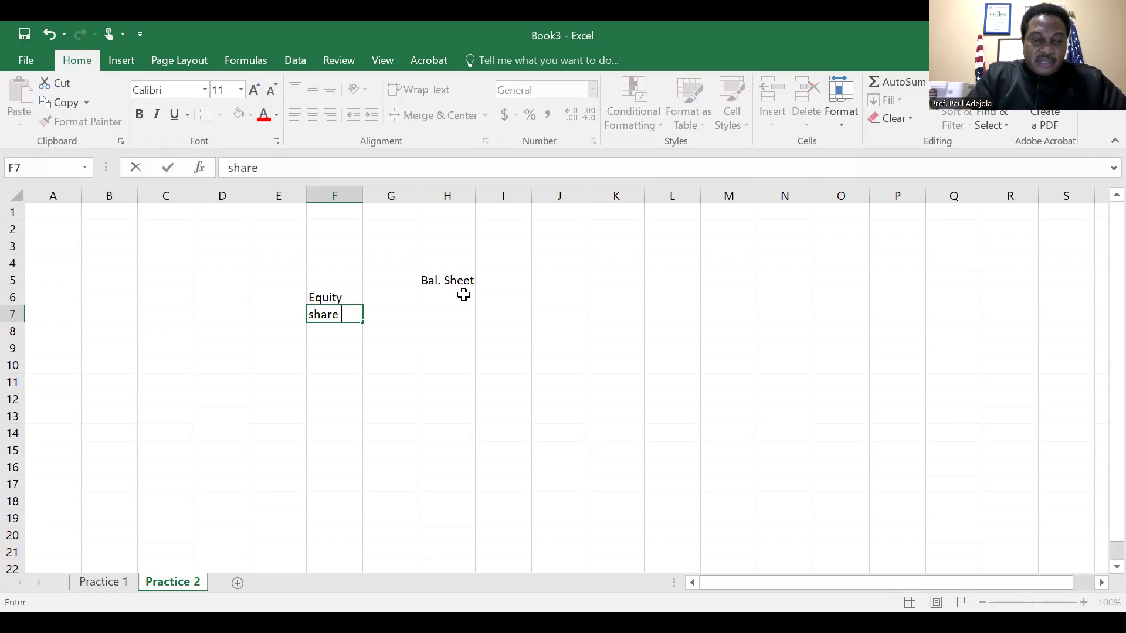
pyautogui.write('Ca')
pyautogui.press('Tab')
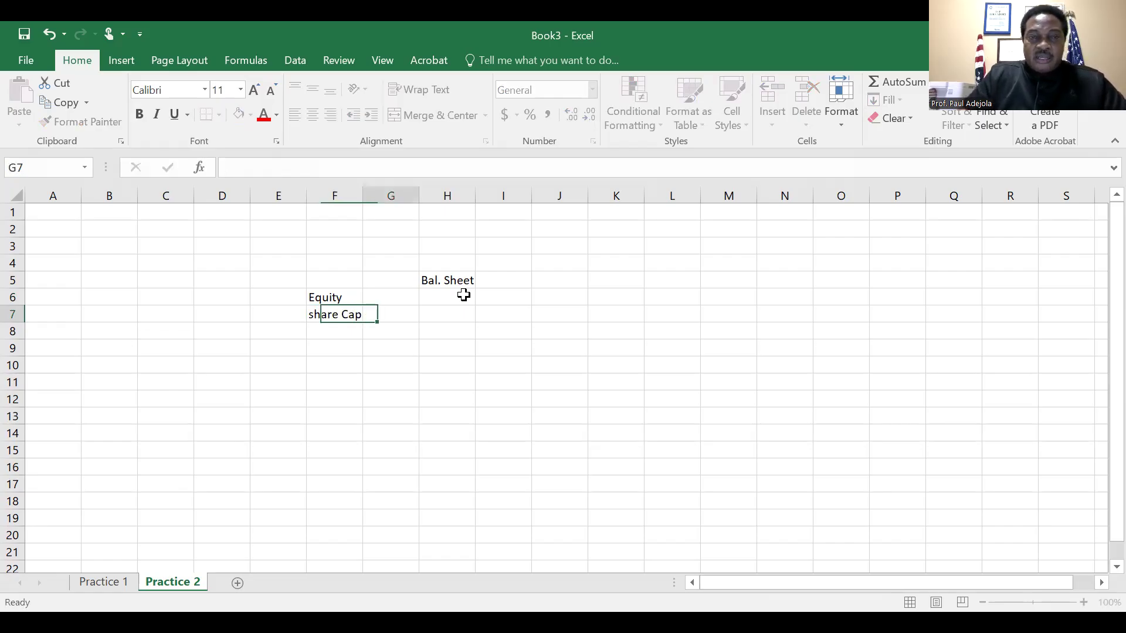
pyautogui.press('Tab')
pyautogui.write('1')
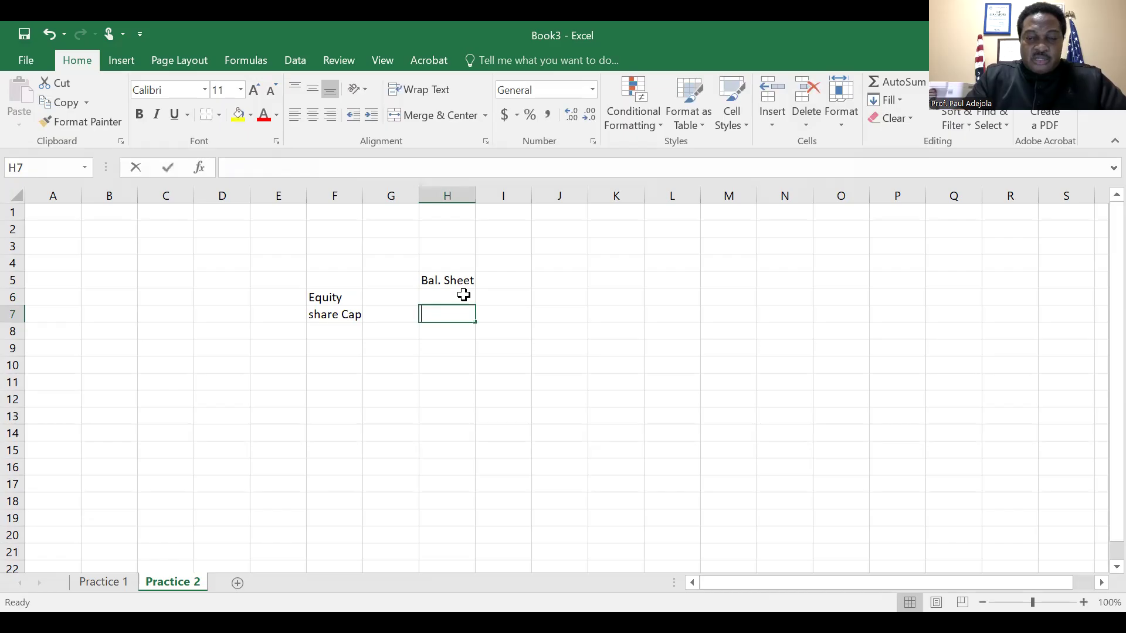
pyautogui.write('50000')
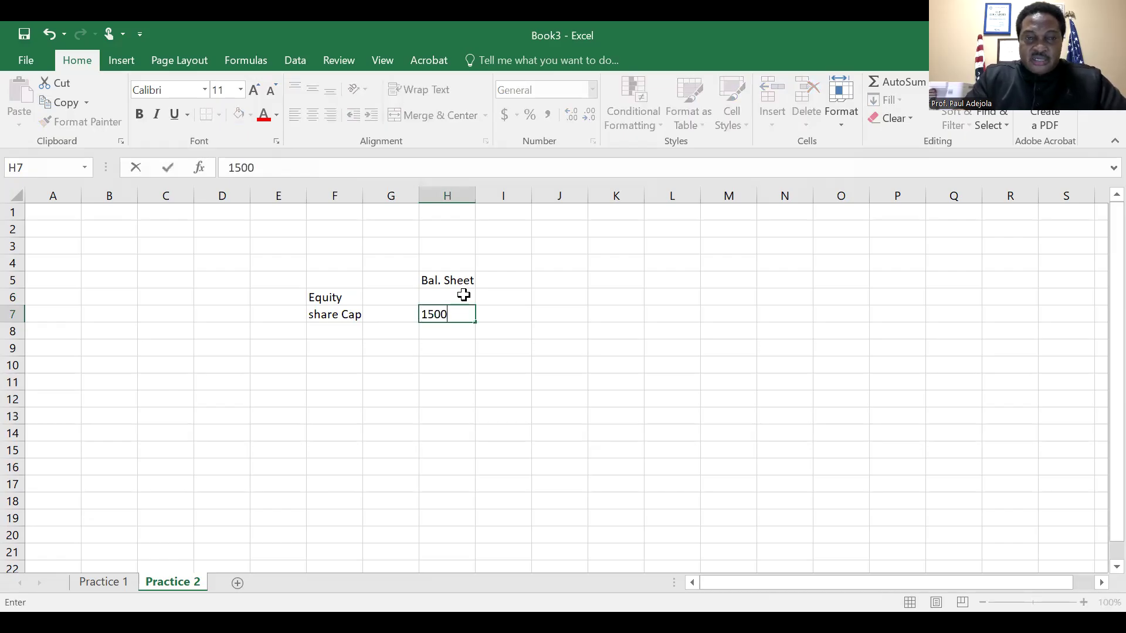
pyautogui.press('Return')
# Add a "Share Prem" line in F8 with the amount 30000 in H8
pyautogui.press('Left')
pyautogui.press('Left')
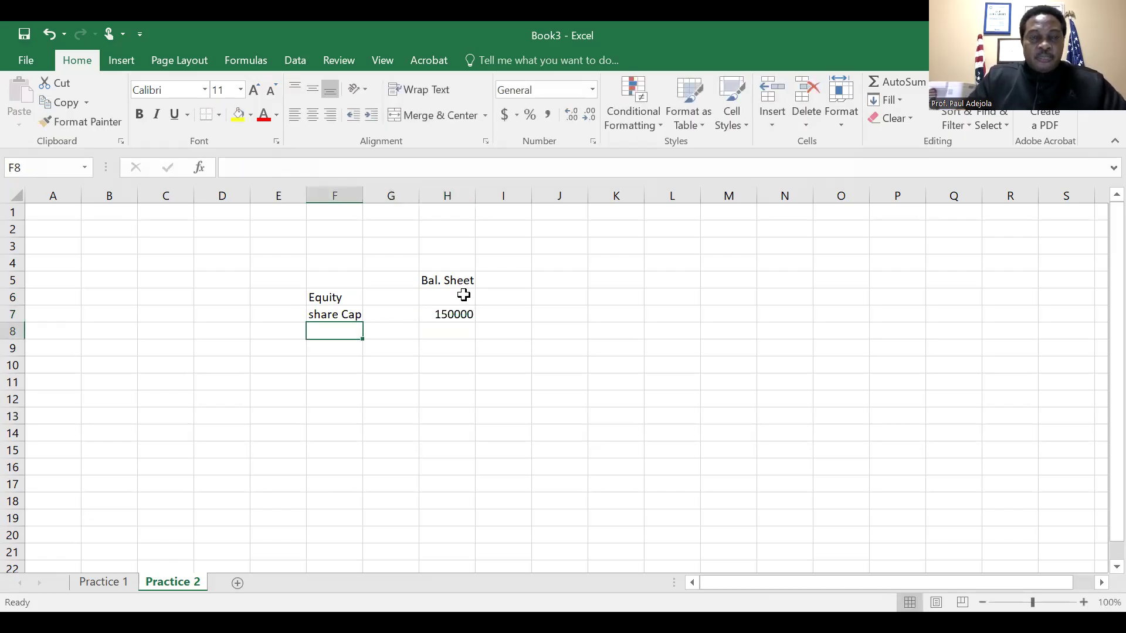
pyautogui.write('Share')
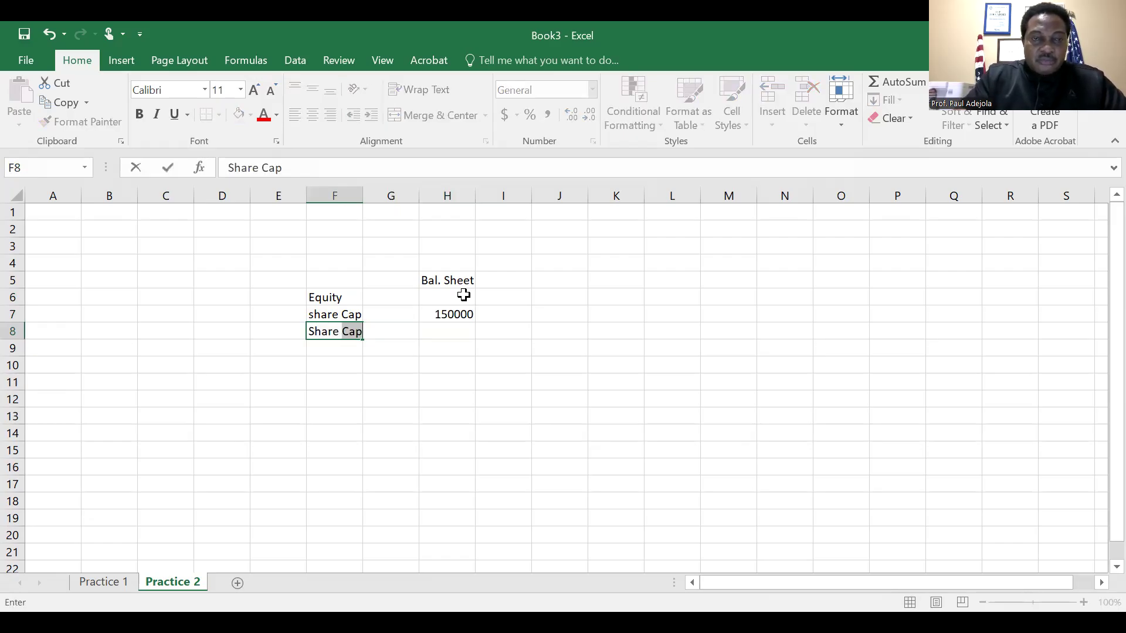
pyautogui.write(' Prem')
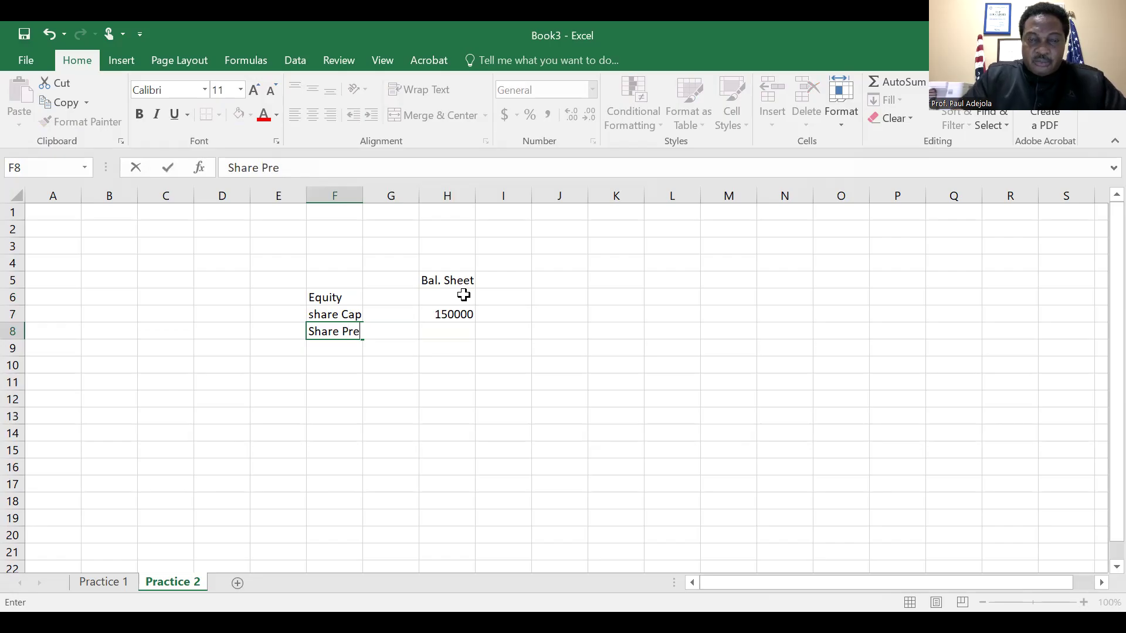
pyautogui.press('Tab')
pyautogui.press('Tab')
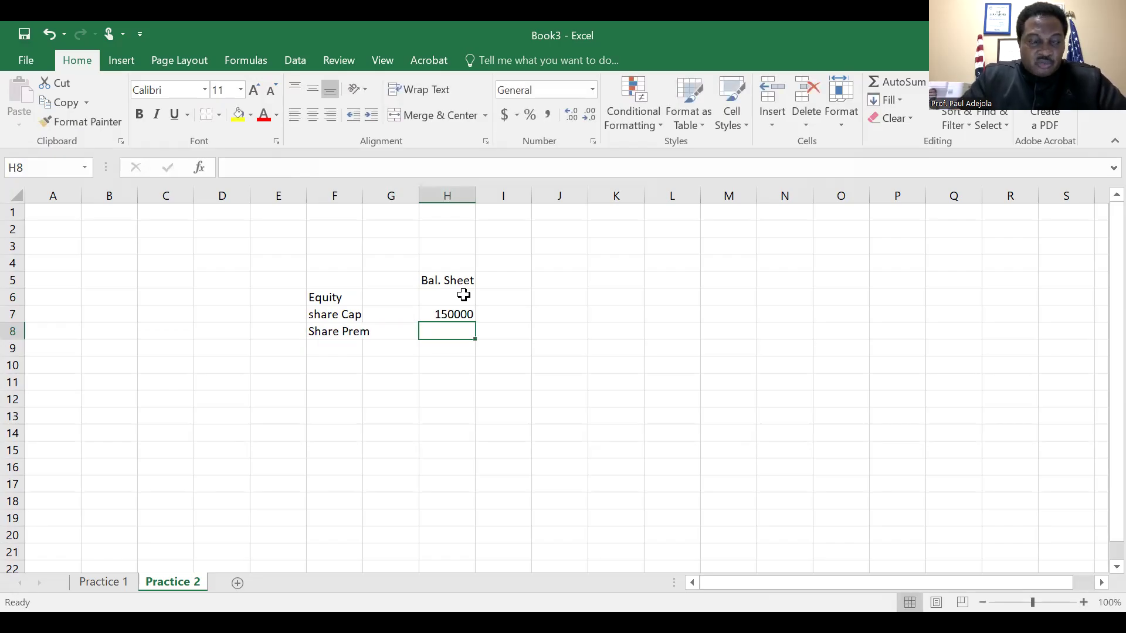
pyautogui.write('30000')
pyautogui.press('Return')
# Enter the label "Retained Profit" in F9, below the share premium line
pyautogui.press('Left')
pyautogui.press('Left')
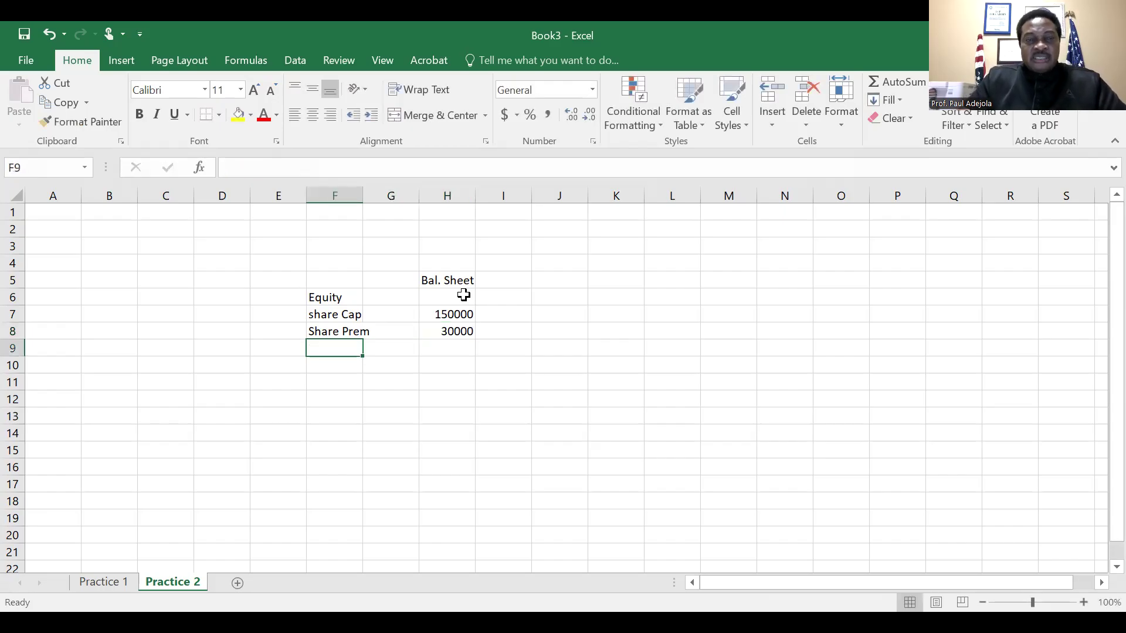
pyautogui.write('Retained')
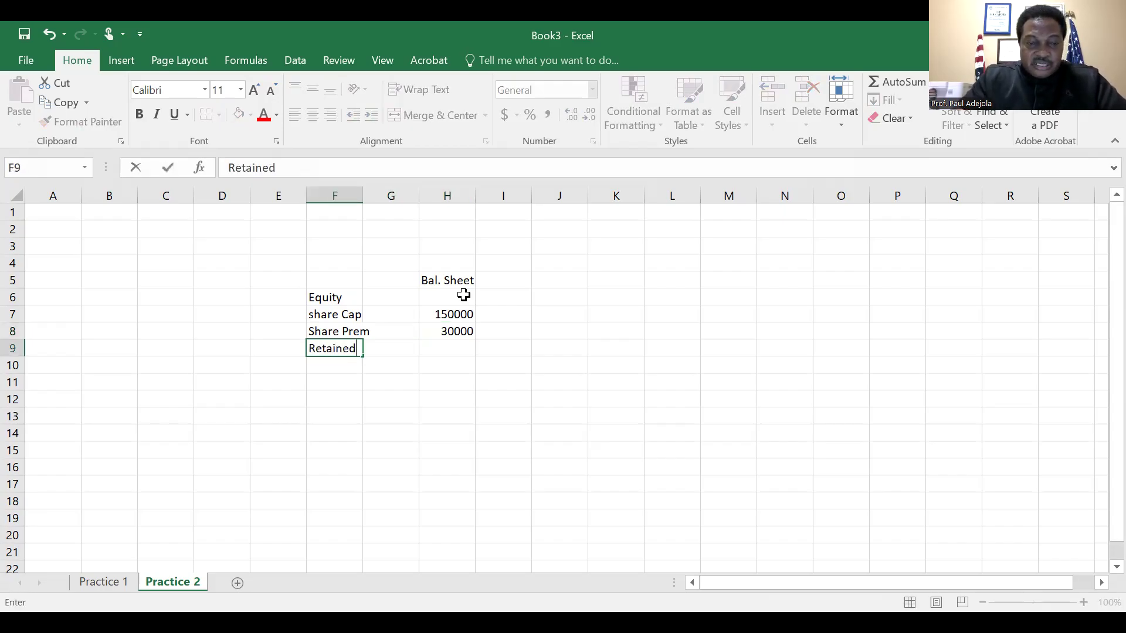
pyautogui.write(' Profit')
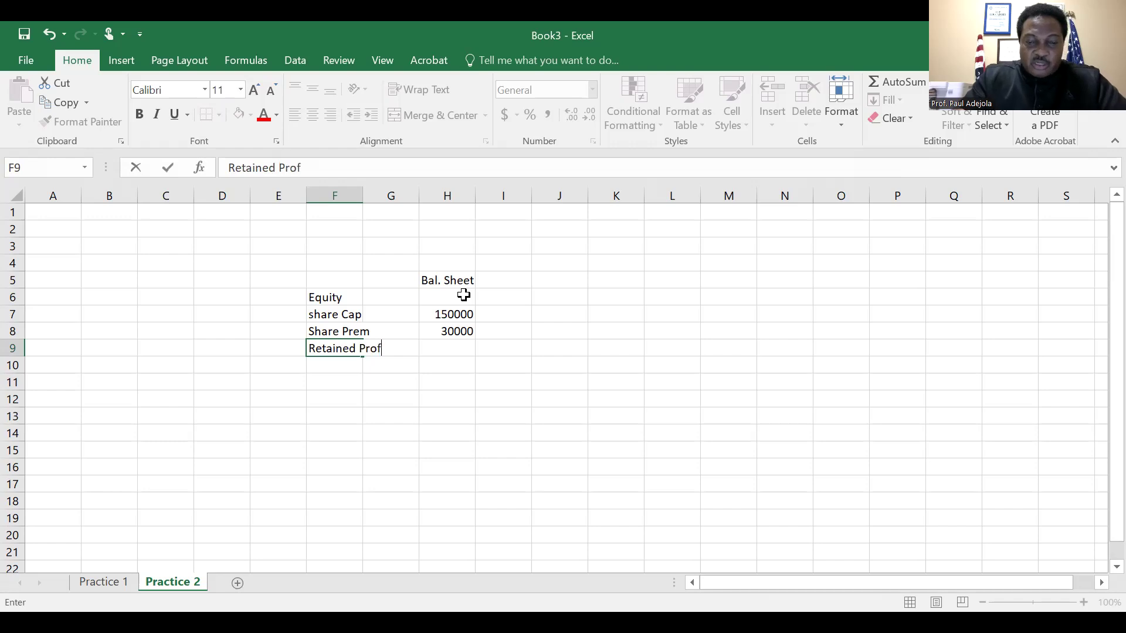
pyautogui.press('Right')
pyautogui.press('Right')
pyautogui.press('Right')
pyautogui.press('Left')
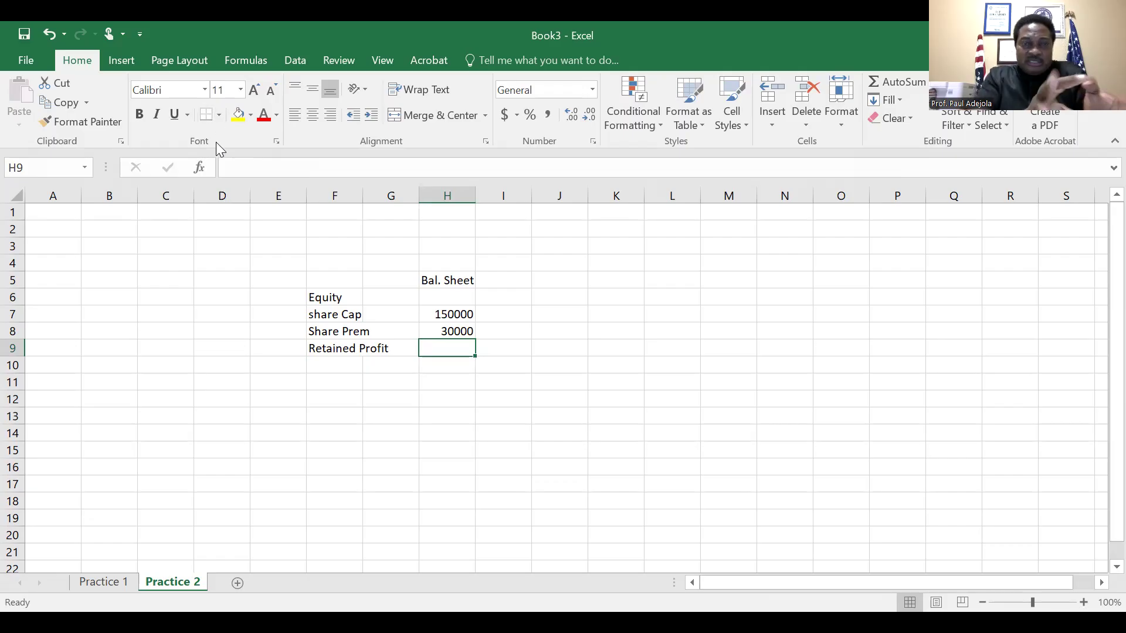
# Extend the heading in H5 to read "Bal. Sheet (Extract)"
pyautogui.press('Up')
pyautogui.press('Up')
pyautogui.press('Up')
pyautogui.press('Up')
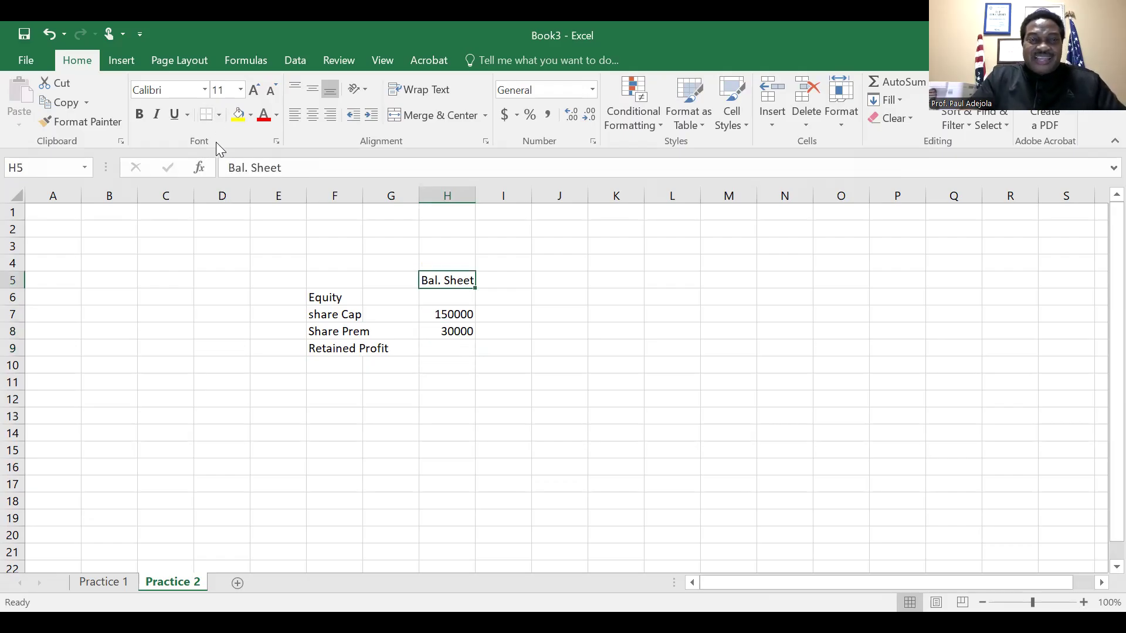
pyautogui.click(300, 162)
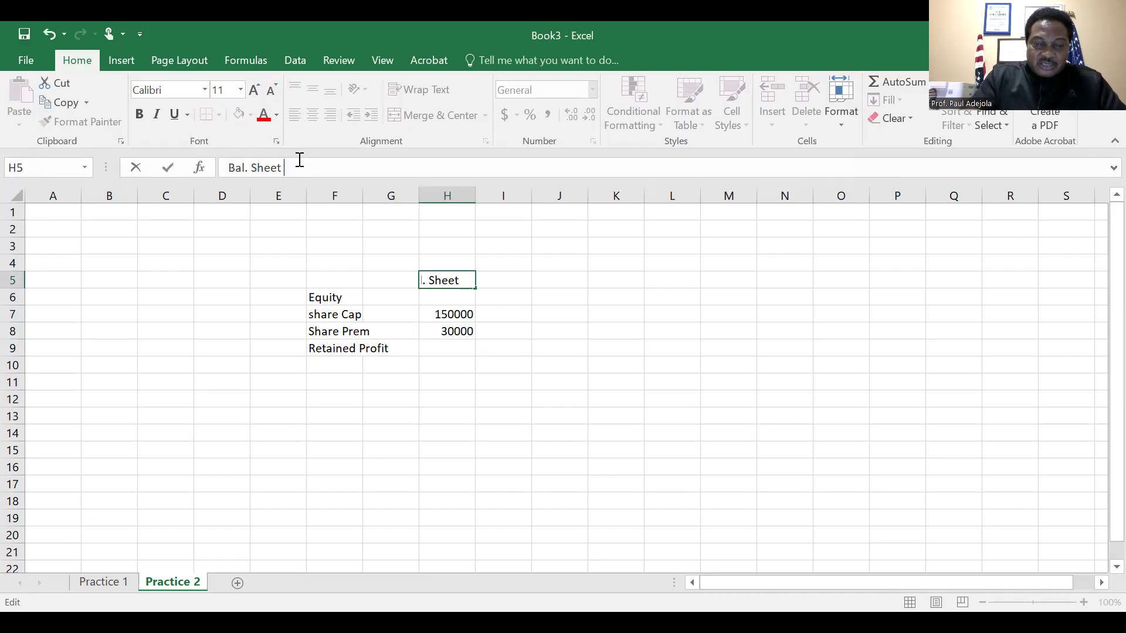
pyautogui.write('(Ex')
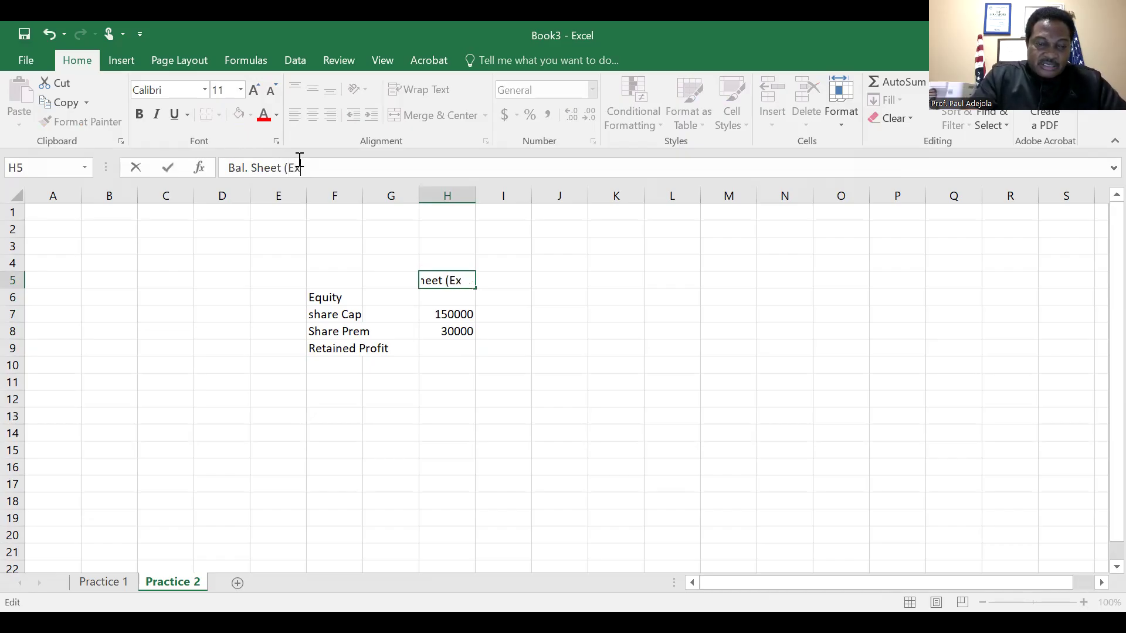
pyautogui.write('trac)')
pyautogui.press('Return')
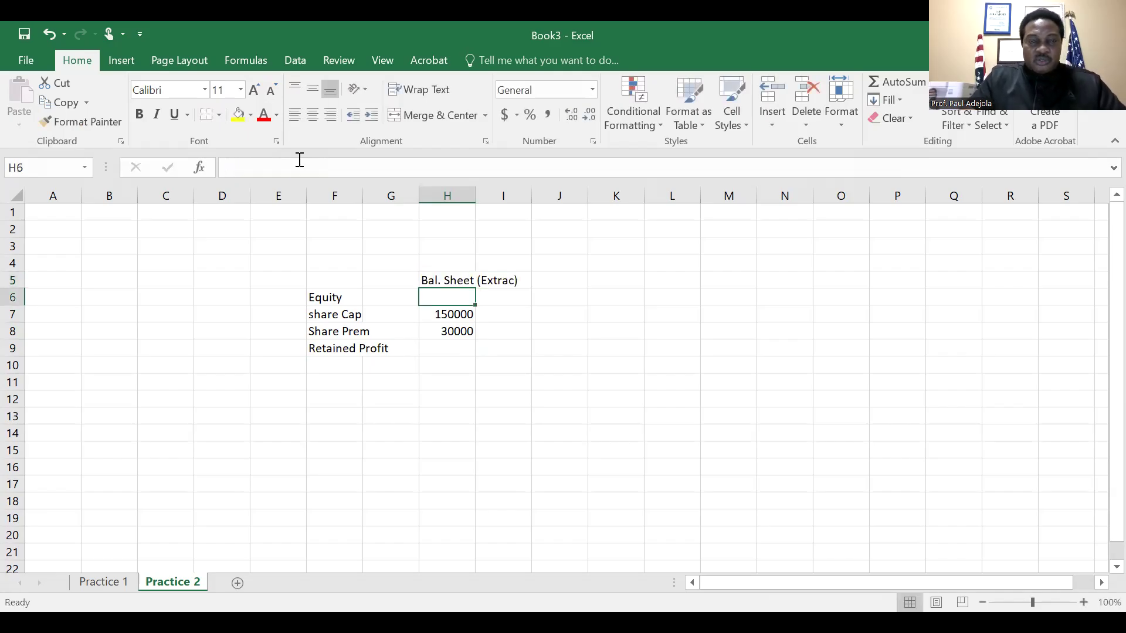
pyautogui.press('Up')
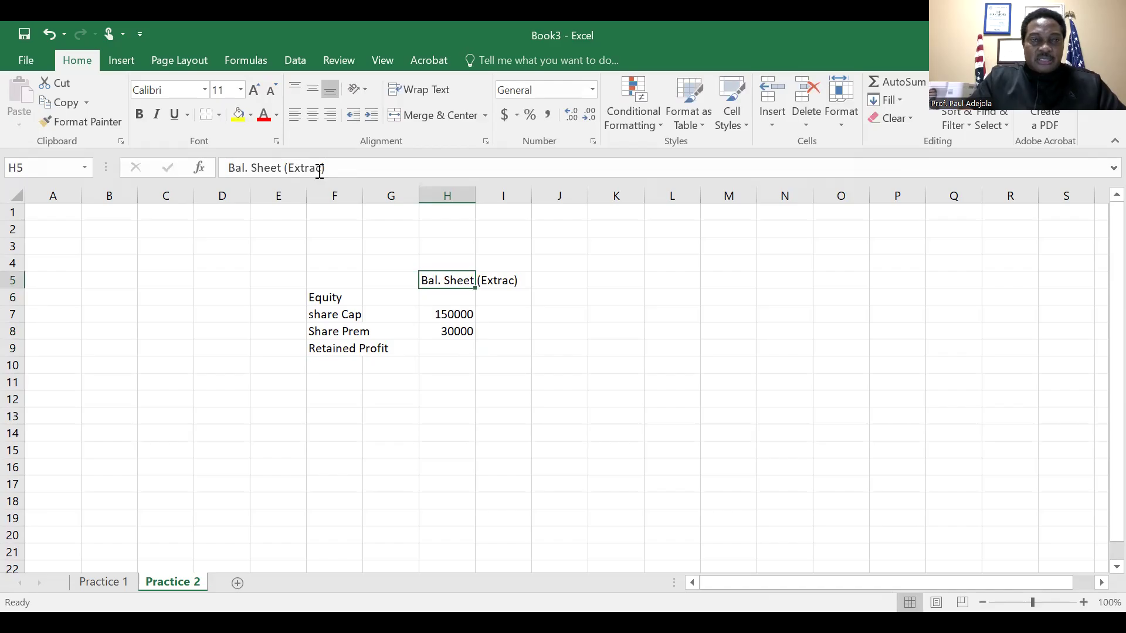
pyautogui.click(319, 169)
pyautogui.write('t')
pyautogui.press('Return')
pyautogui.press('Return')
pyautogui.press('Return')
pyautogui.press('Return')
pyautogui.press('Return')
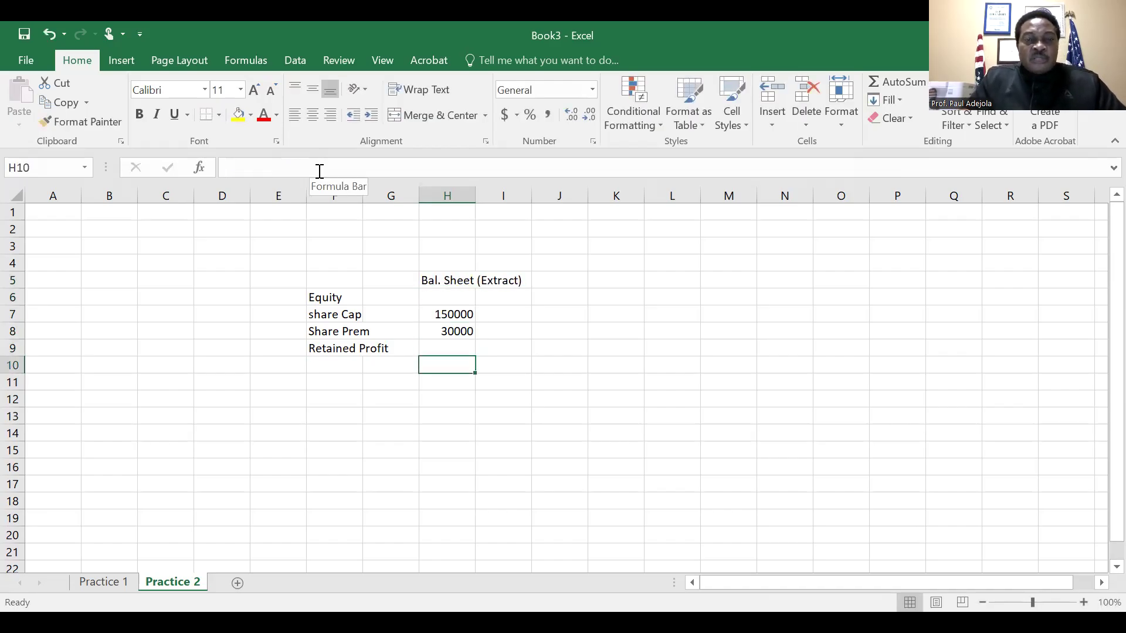
# Link the retained profit amount in H9 to the net income in cell F9 of the Practice 1 sheet
pyautogui.press('Up')
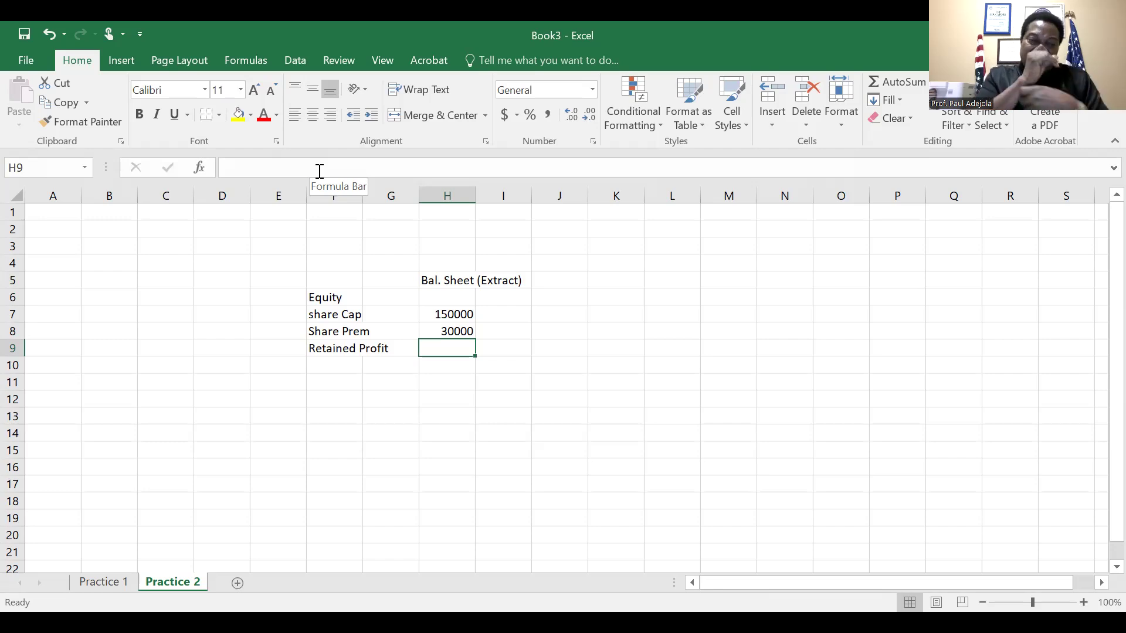
pyautogui.click(108, 580)
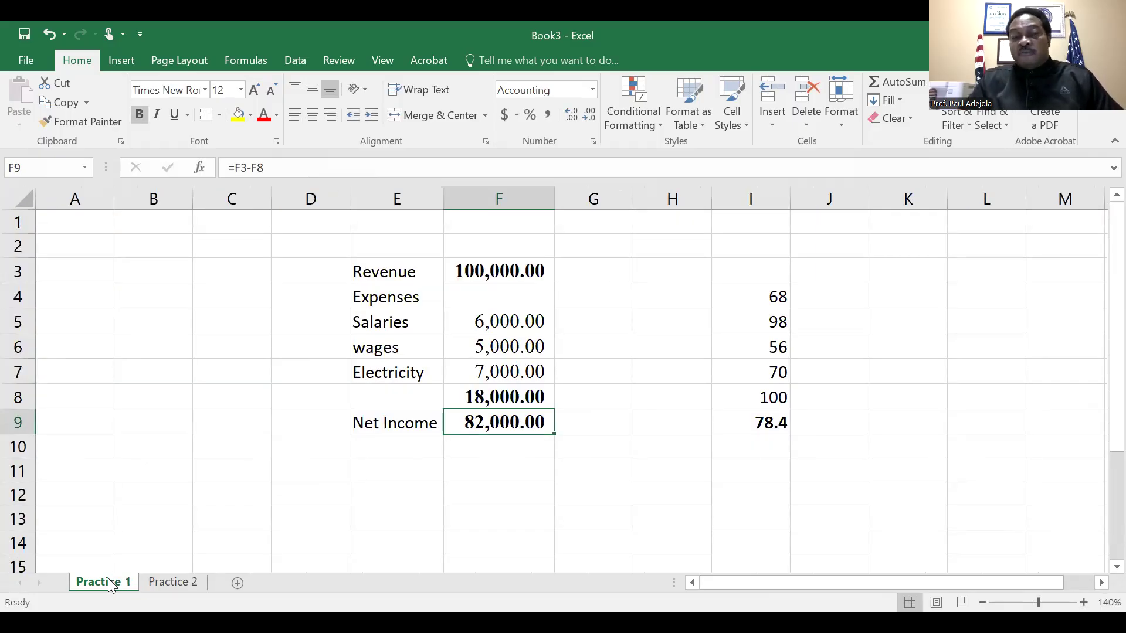
pyautogui.click(161, 583)
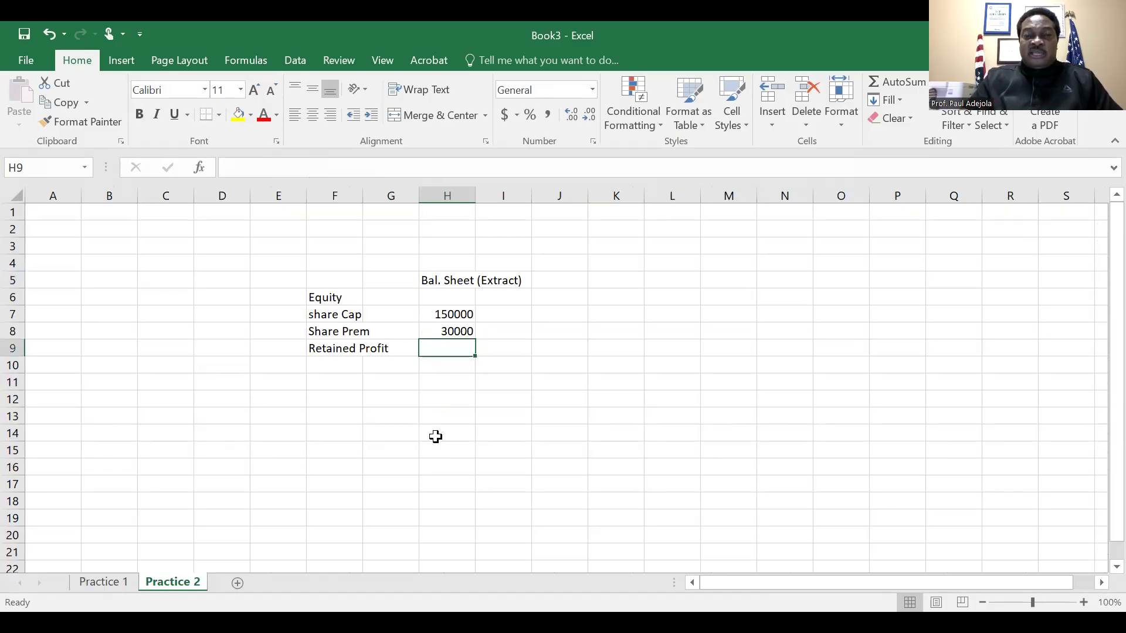
pyautogui.click(106, 583)
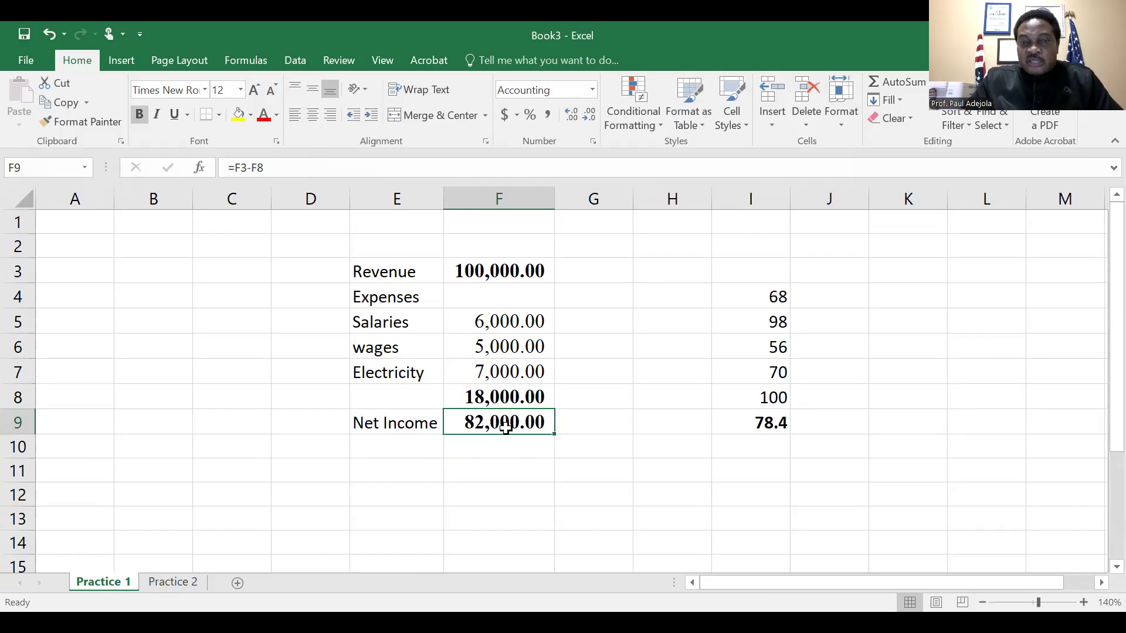
pyautogui.click(168, 583)
pyautogui.click(434, 349)
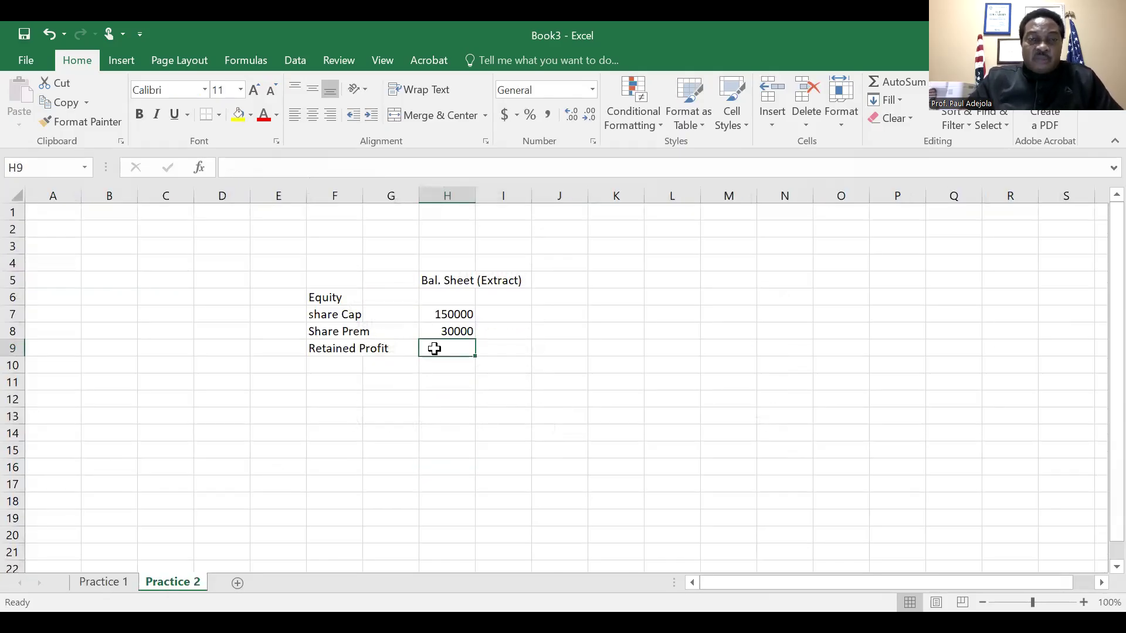
pyautogui.write('=')
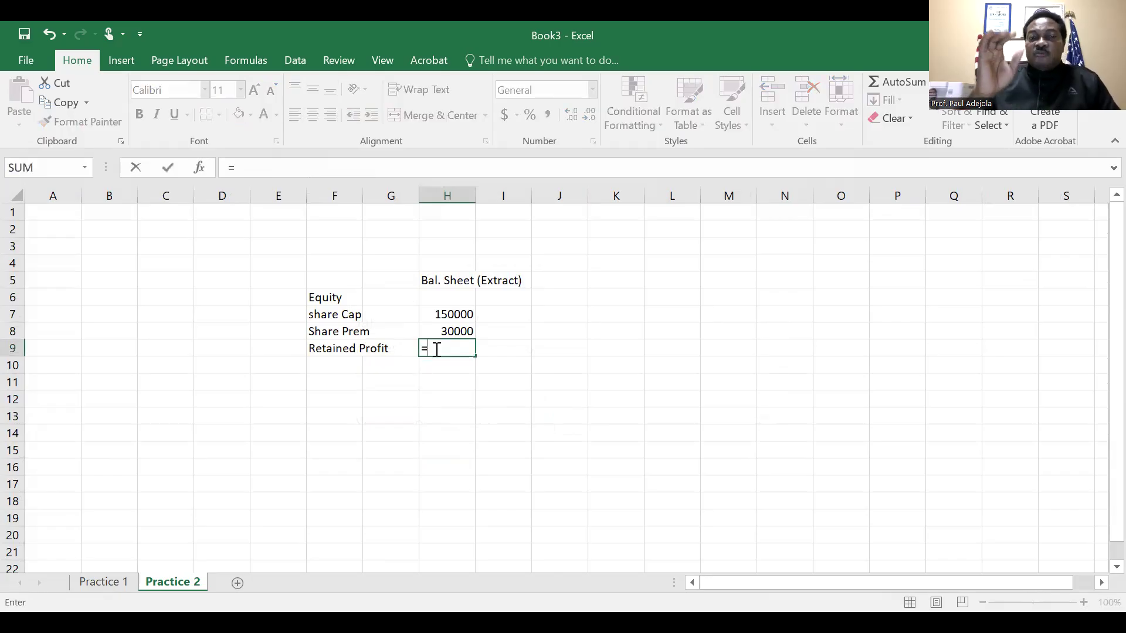
pyautogui.click(110, 583)
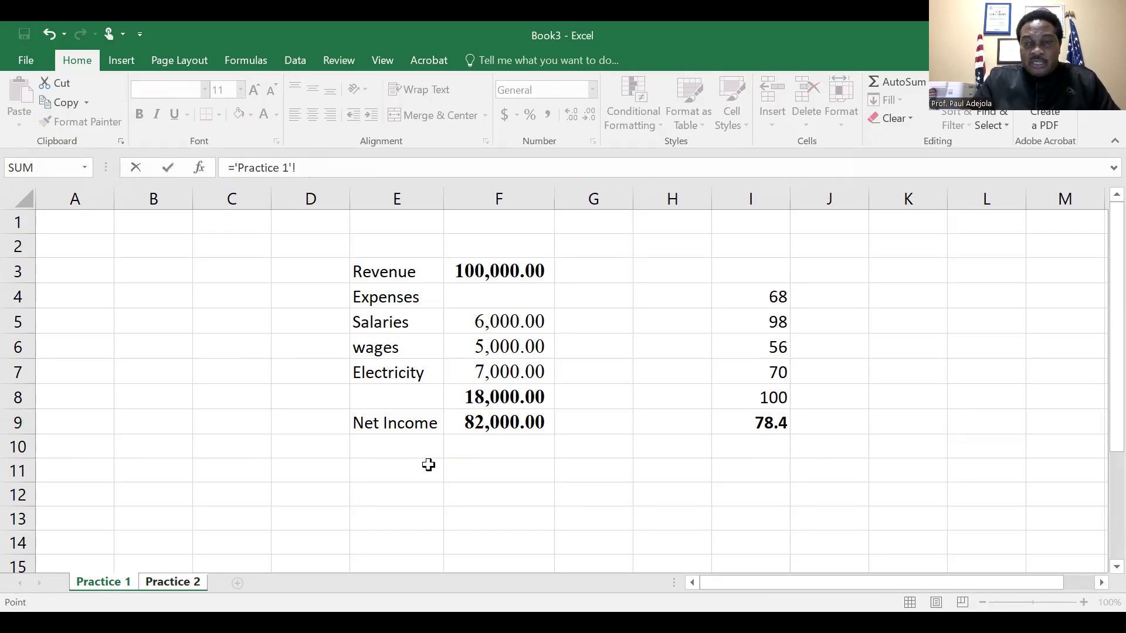
pyautogui.click(501, 424)
pyautogui.press('Return')
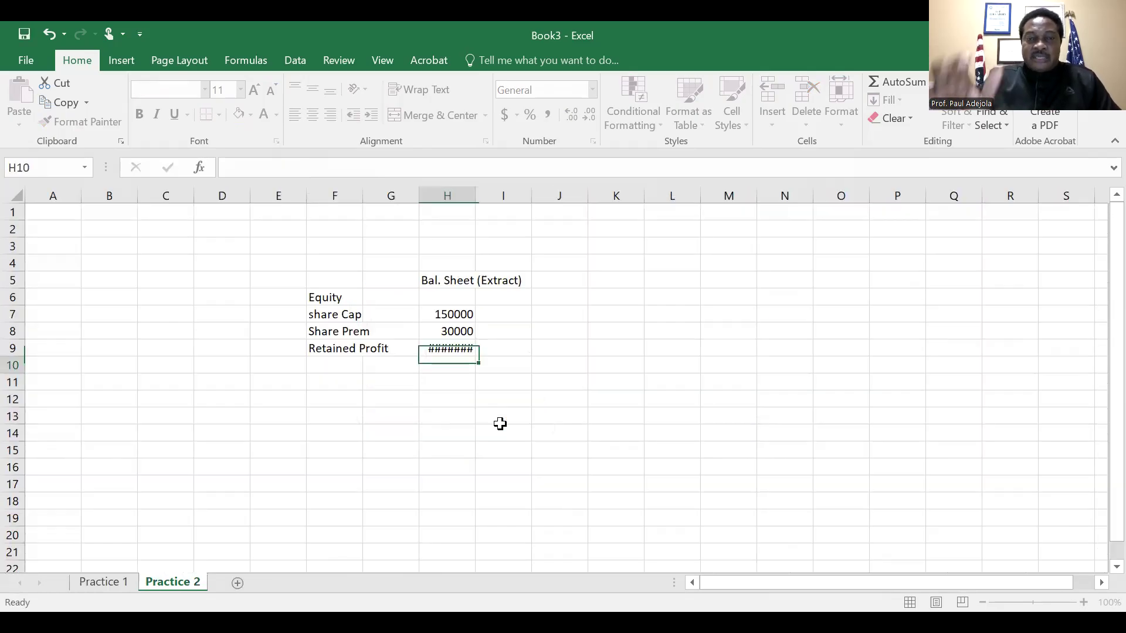
pyautogui.press('Up')
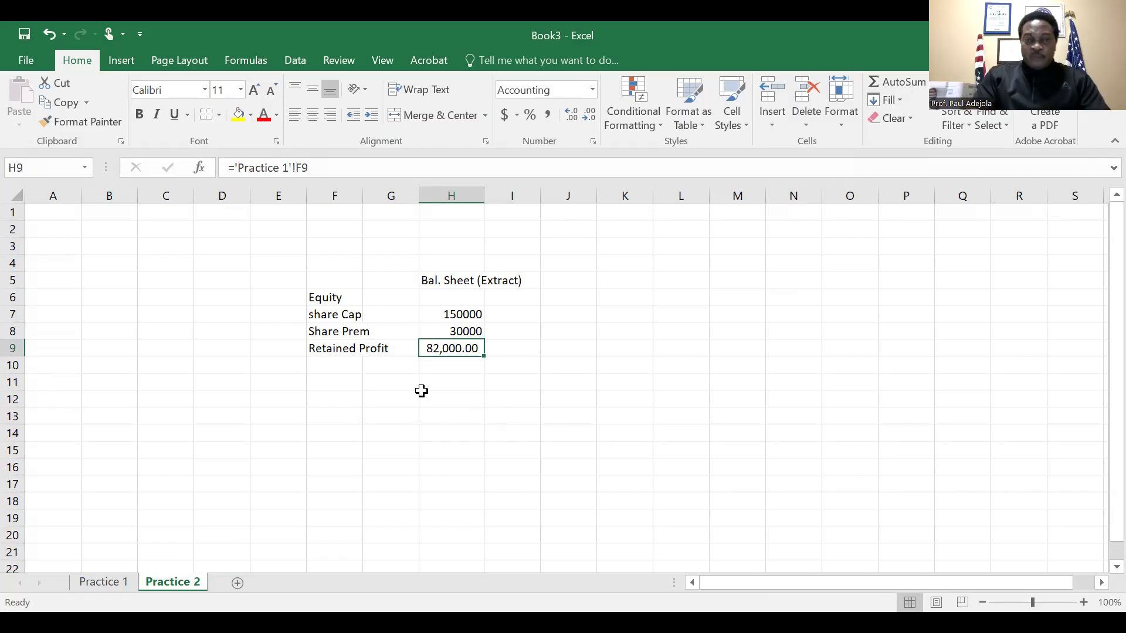
# Apply the comma number format to the share capital and share premium amounts in H7:H8
pyautogui.press('Up')
pyautogui.press('Up')
pyautogui.hotkey('shift', 'Down')
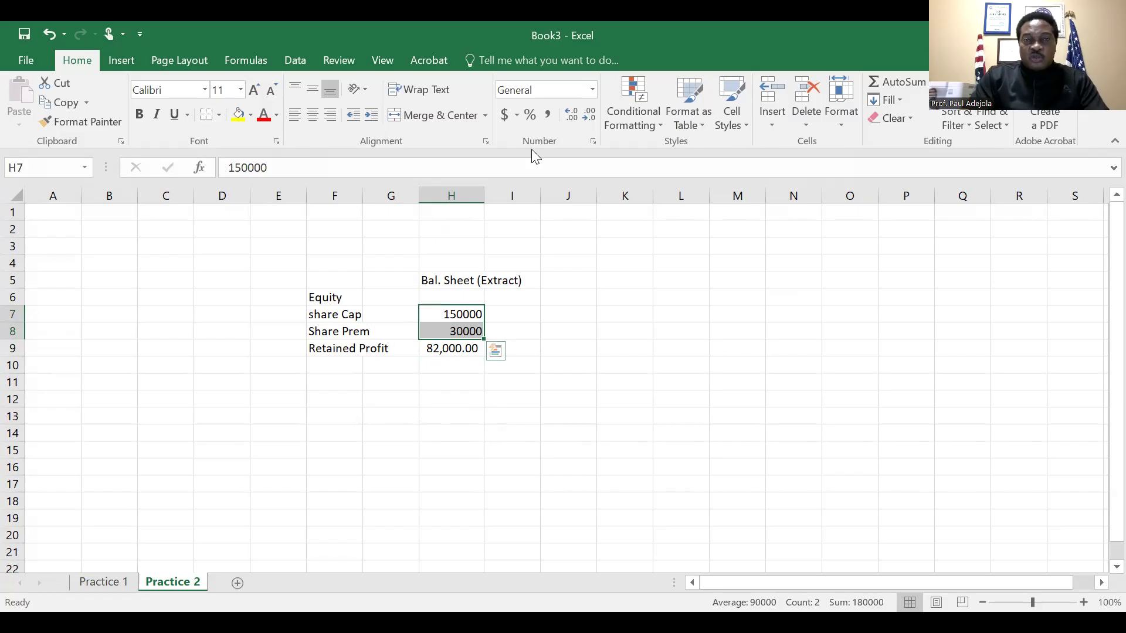
pyautogui.click(547, 121)
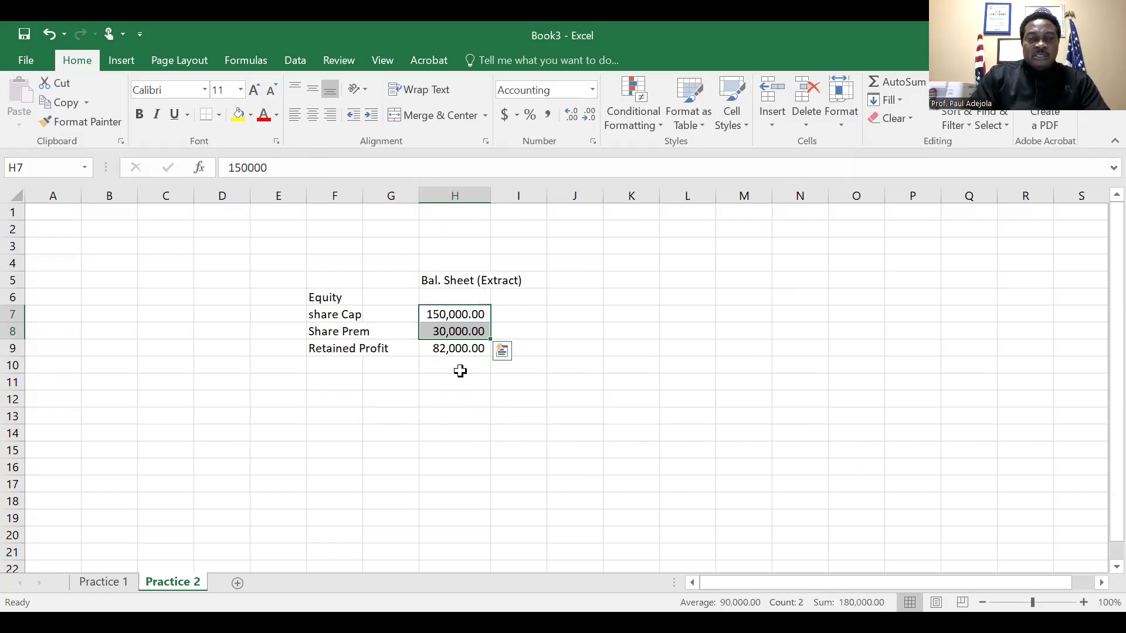
# Add a bottom border to the retained profit amount in H9
pyautogui.click(461, 373)
pyautogui.click(457, 351)
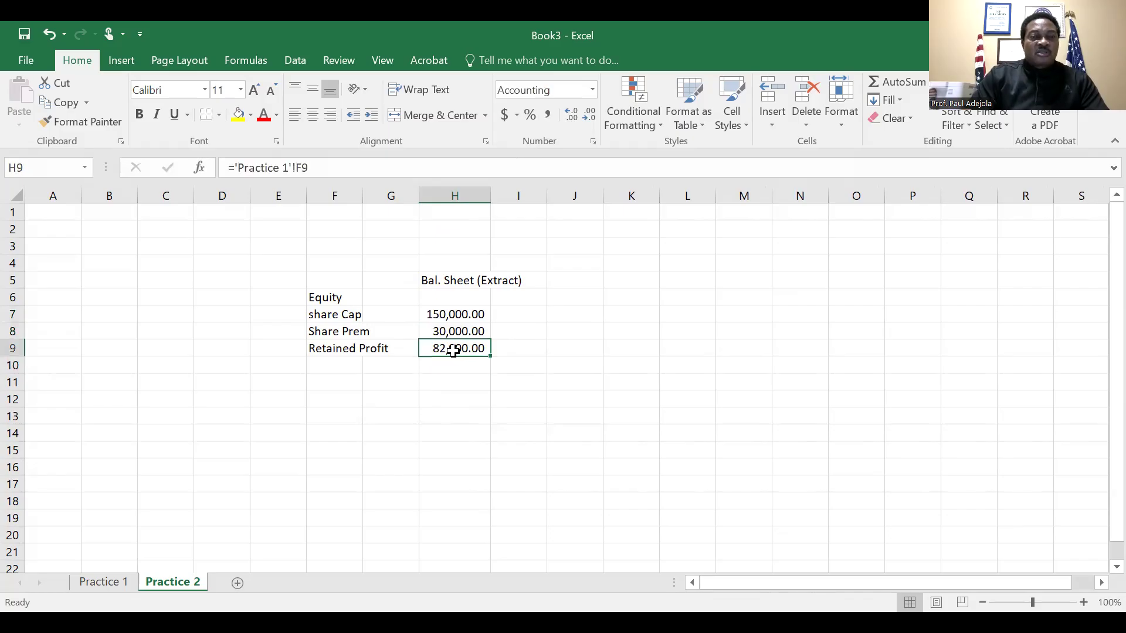
pyautogui.click(207, 116)
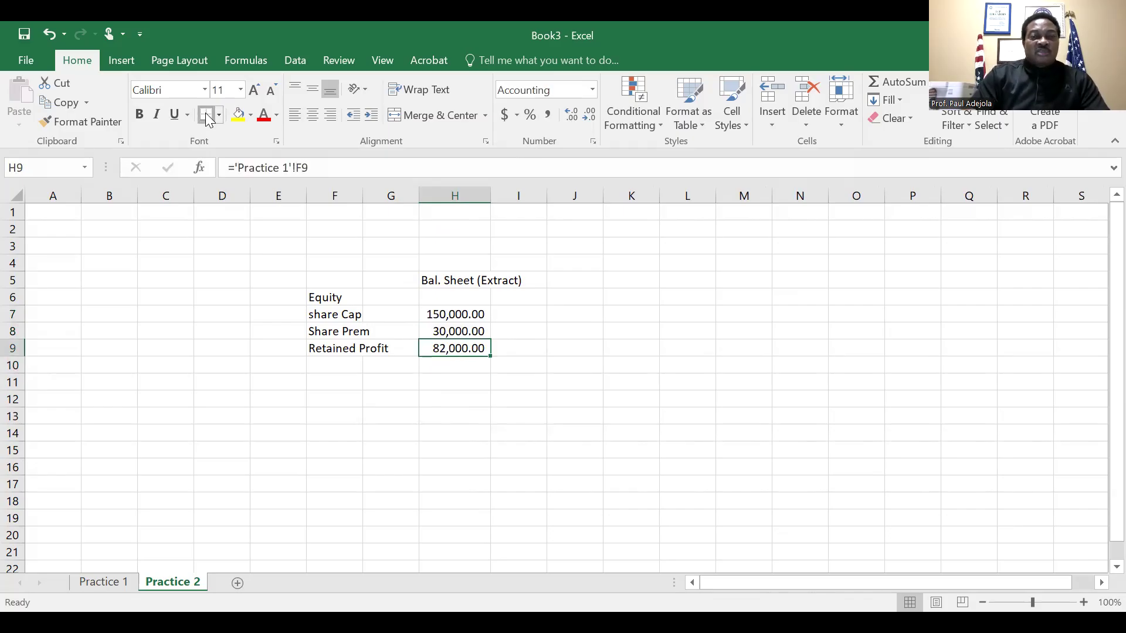
pyautogui.click(378, 430)
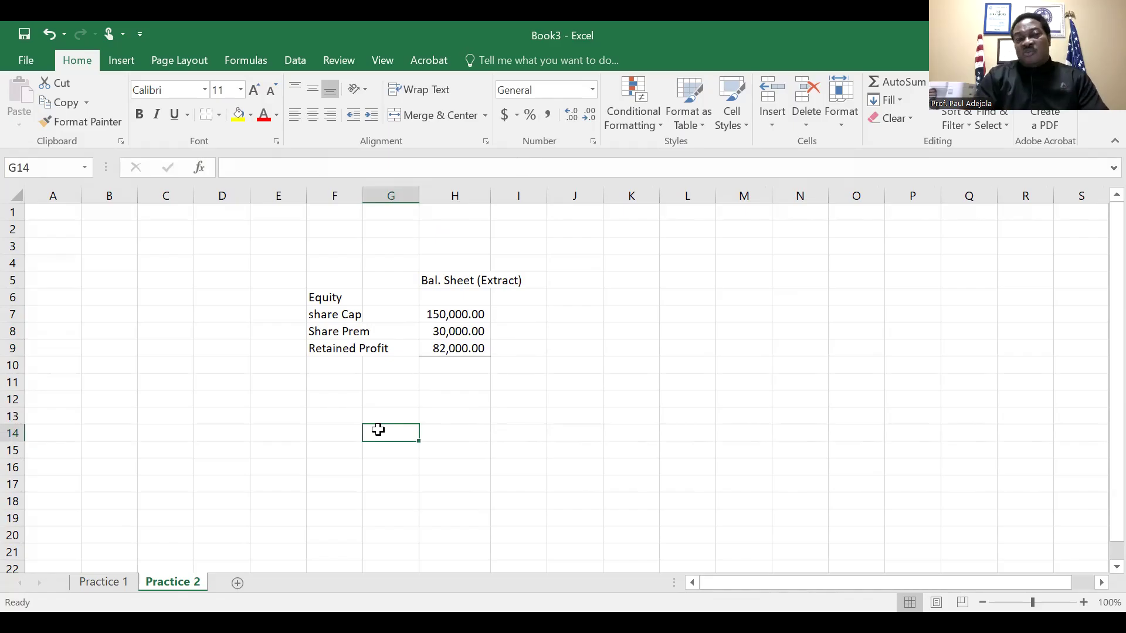
# Total the equity amounts H7:H9 in cell H10 with AutoSum
pyautogui.click(455, 365)
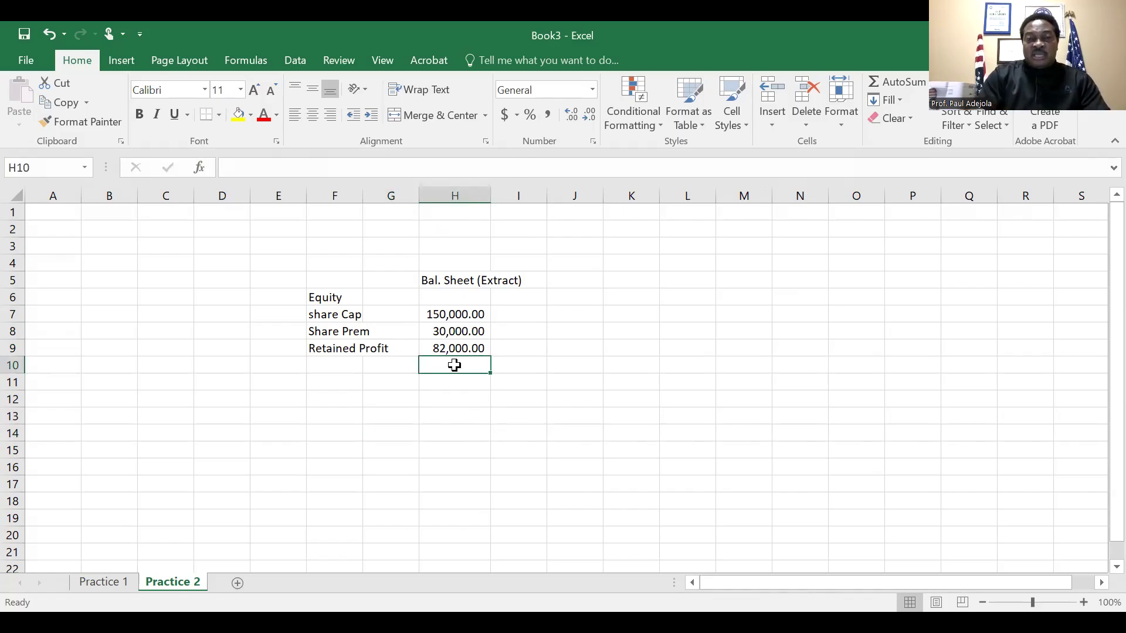
pyautogui.press('Up')
pyautogui.press('Up')
pyautogui.press('Up')
pyautogui.hotkey('shift', 'Down')
pyautogui.hotkey('shift', 'Down')
pyautogui.hotkey('shift', 'Down')
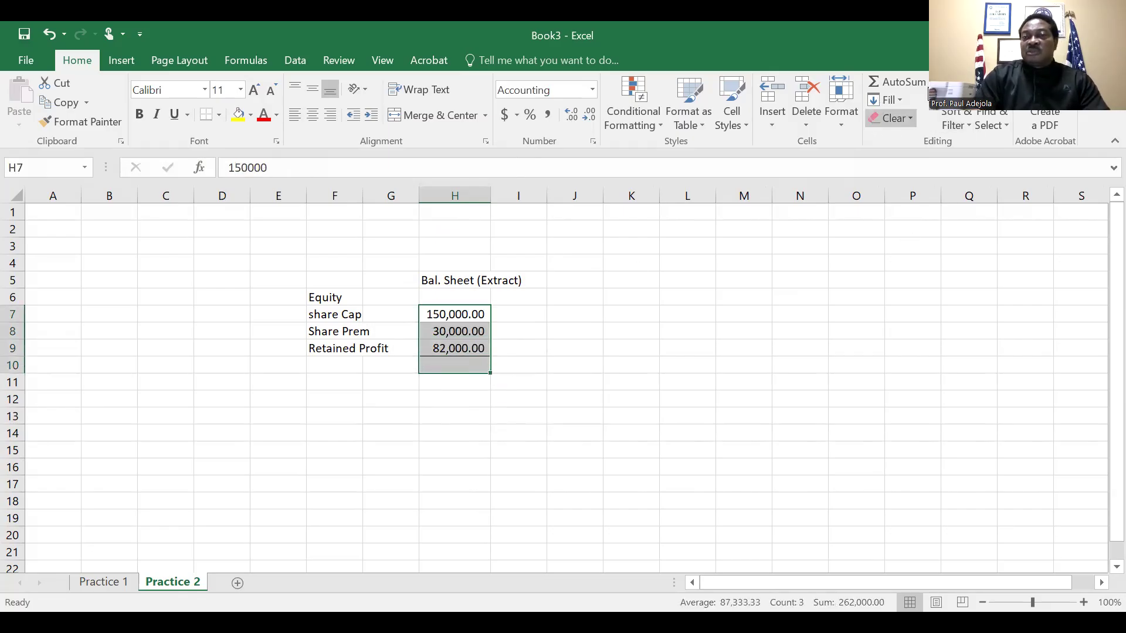
pyautogui.click(895, 77)
pyautogui.click(568, 366)
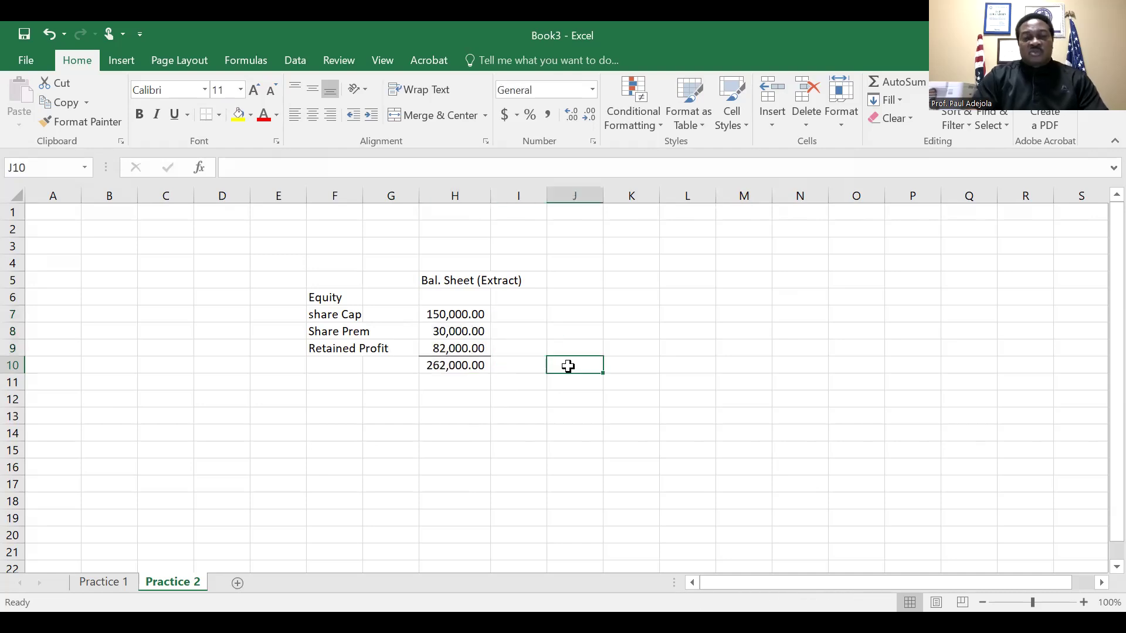
# Save the workbook to the Desktop as an Excel Workbook named "Practice 1"
pyautogui.hotkey('ctrl', 's')
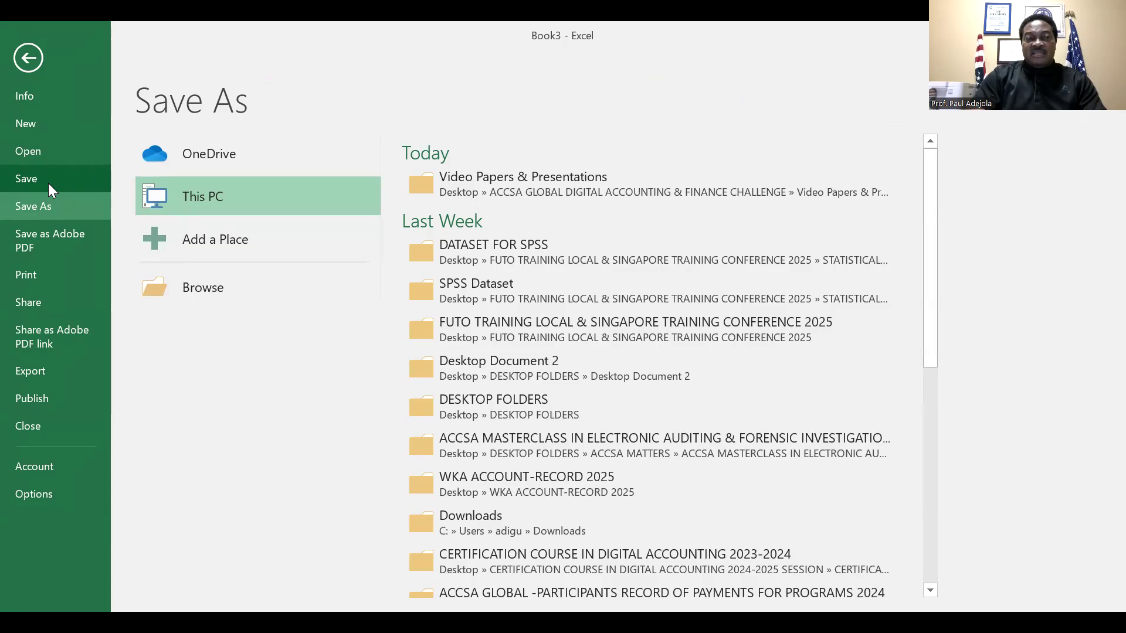
pyautogui.click(54, 205)
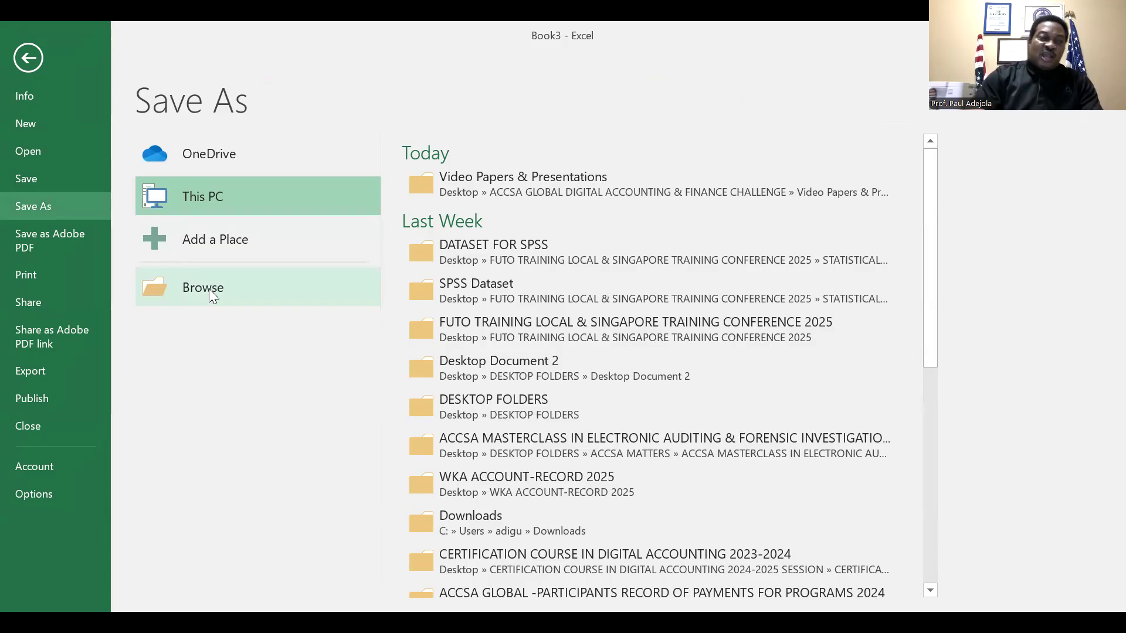
pyautogui.click(241, 287)
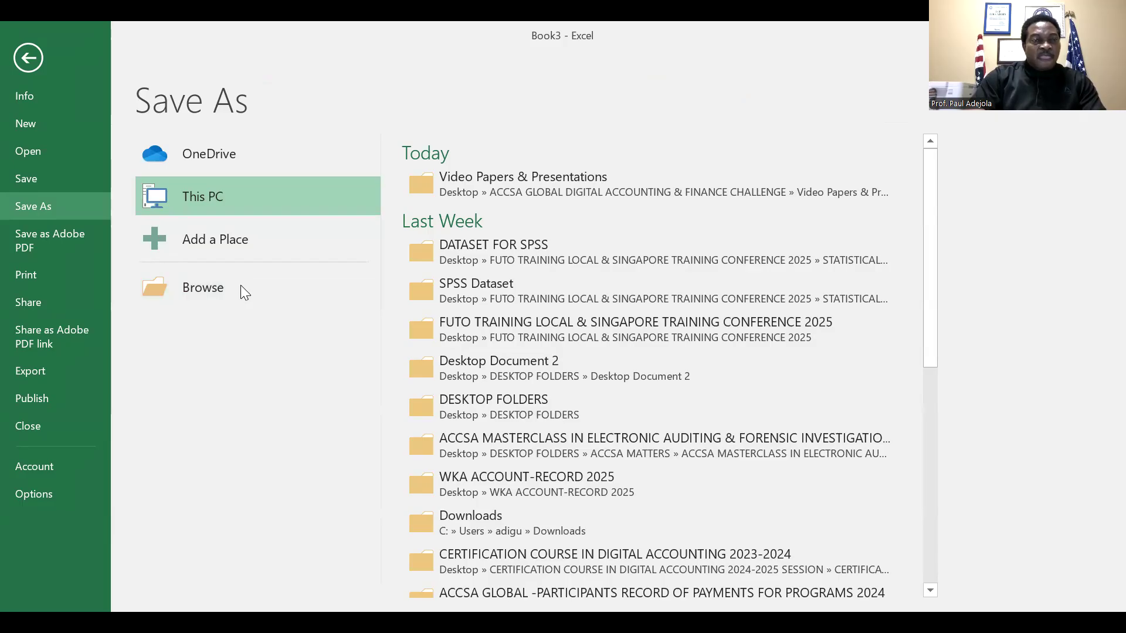
pyautogui.click(80, 235)
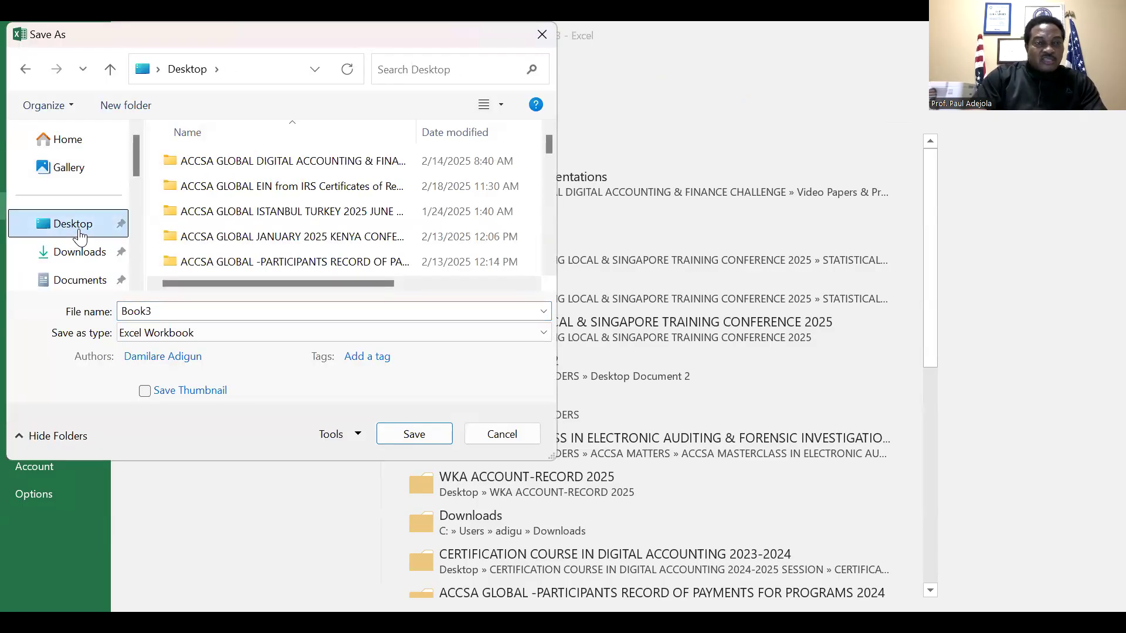
pyautogui.click(171, 311)
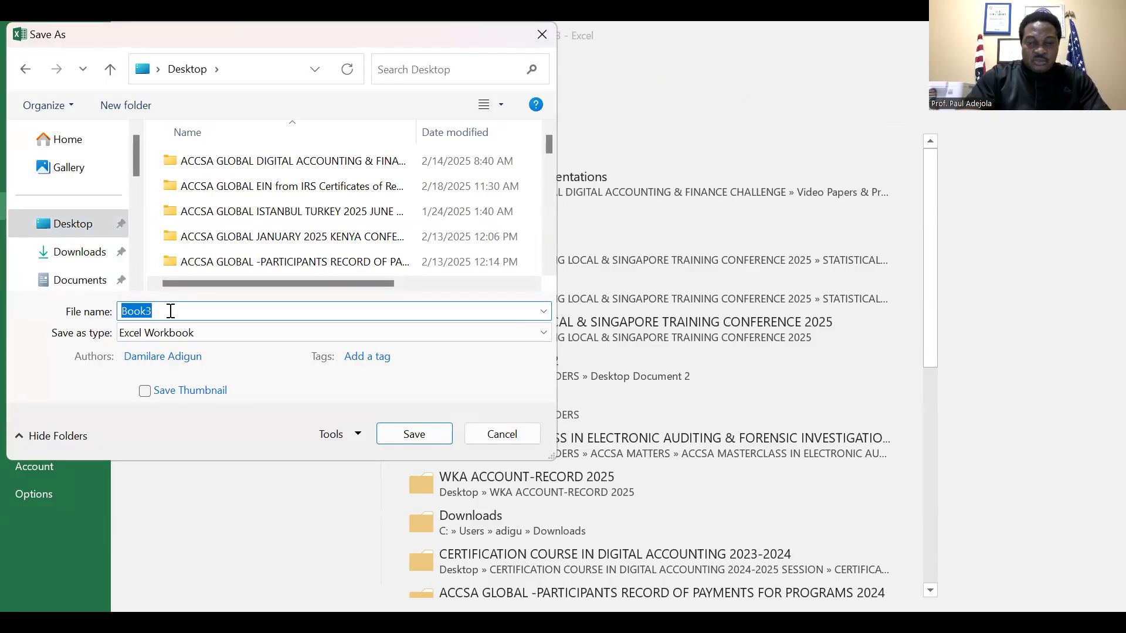
pyautogui.write('Practi')
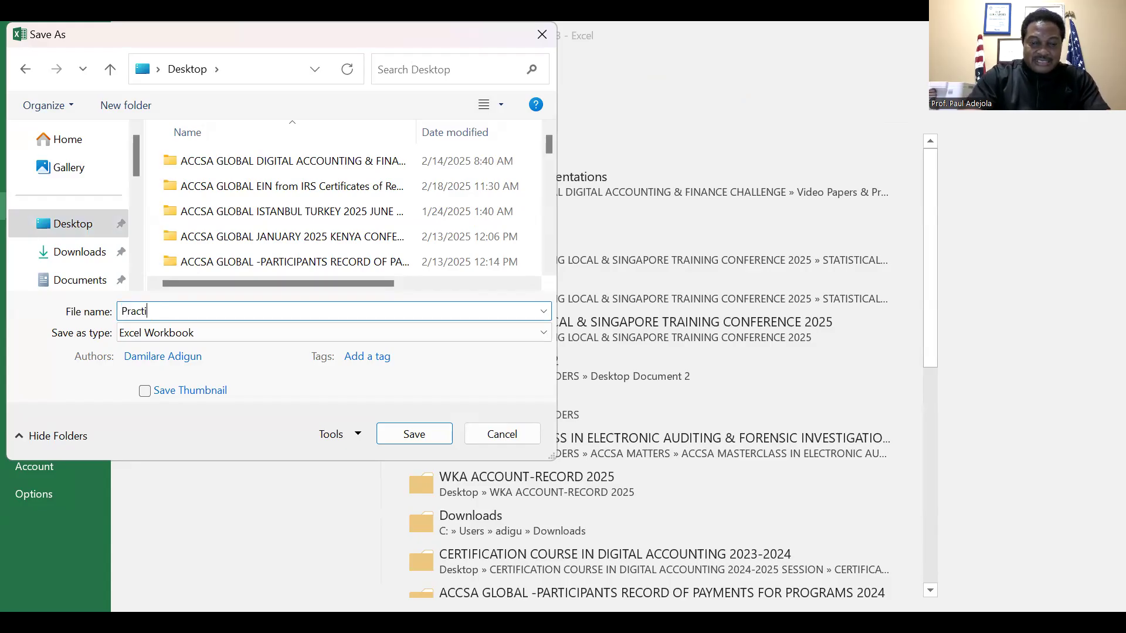
pyautogui.write('ce 1')
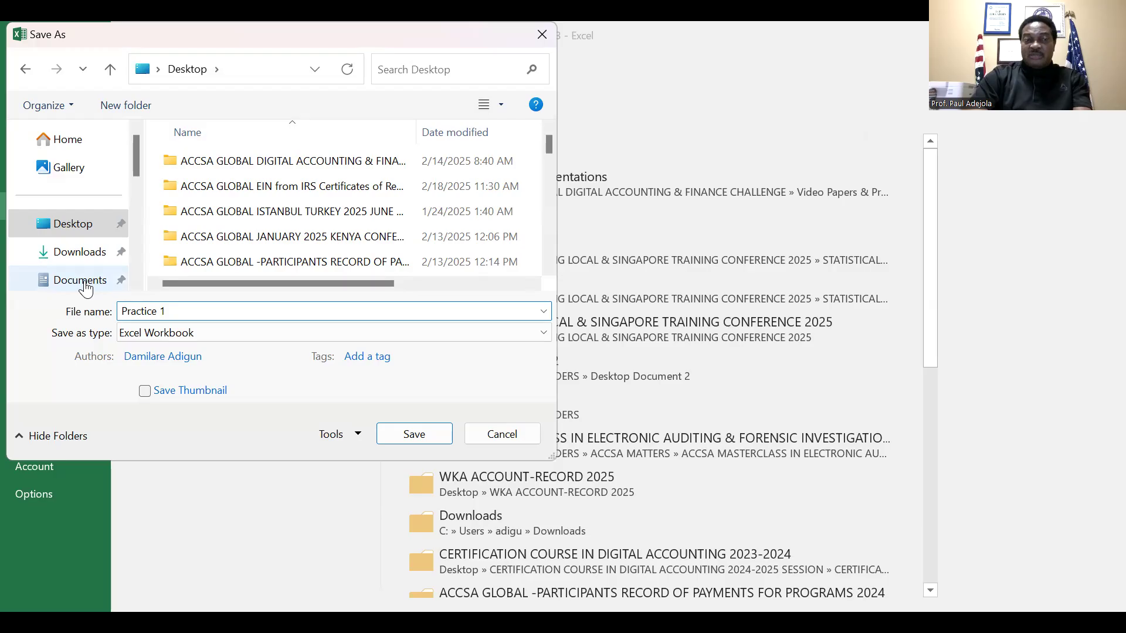
pyautogui.click(413, 435)
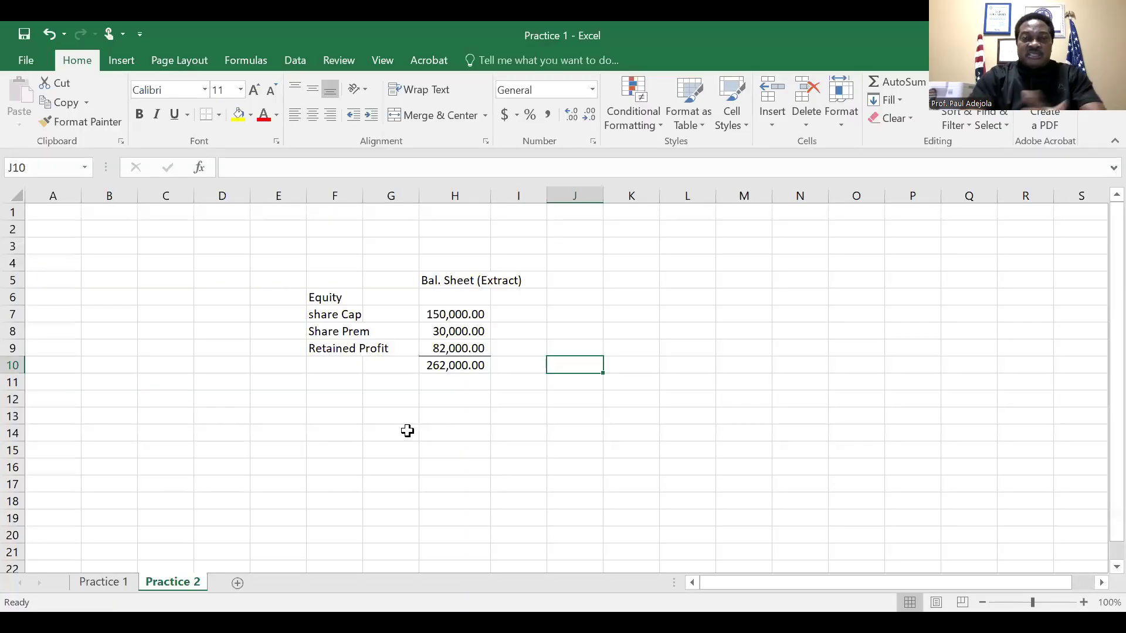
# Add four new blank worksheets after the Practice 2 sheet
pyautogui.click(108, 583)
pyautogui.click(154, 585)
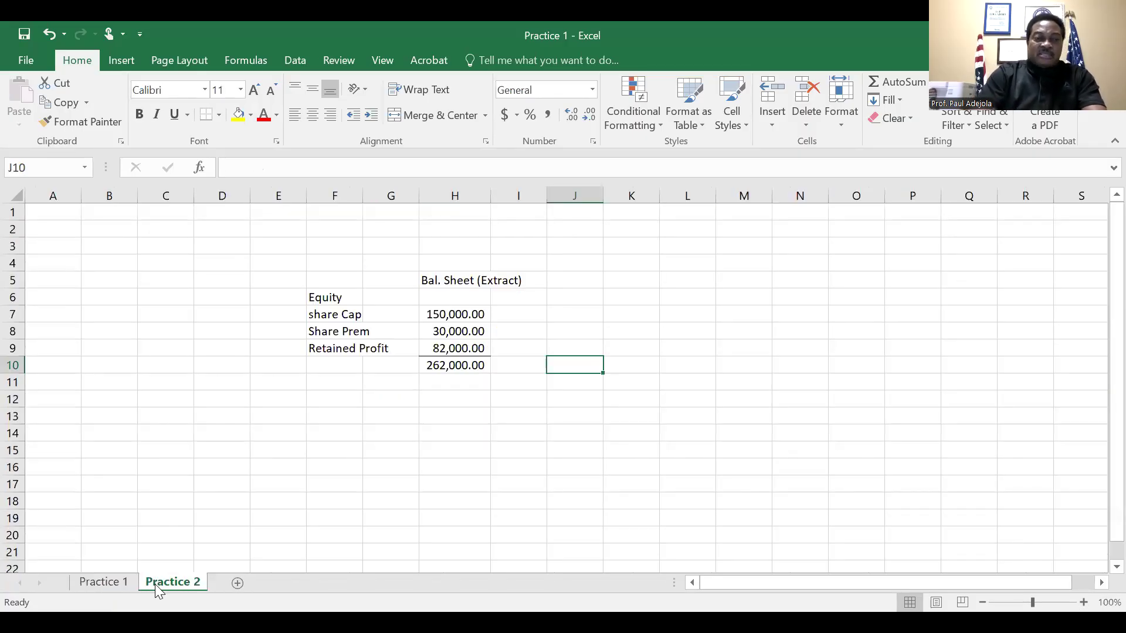
pyautogui.click(237, 584)
pyautogui.click(290, 582)
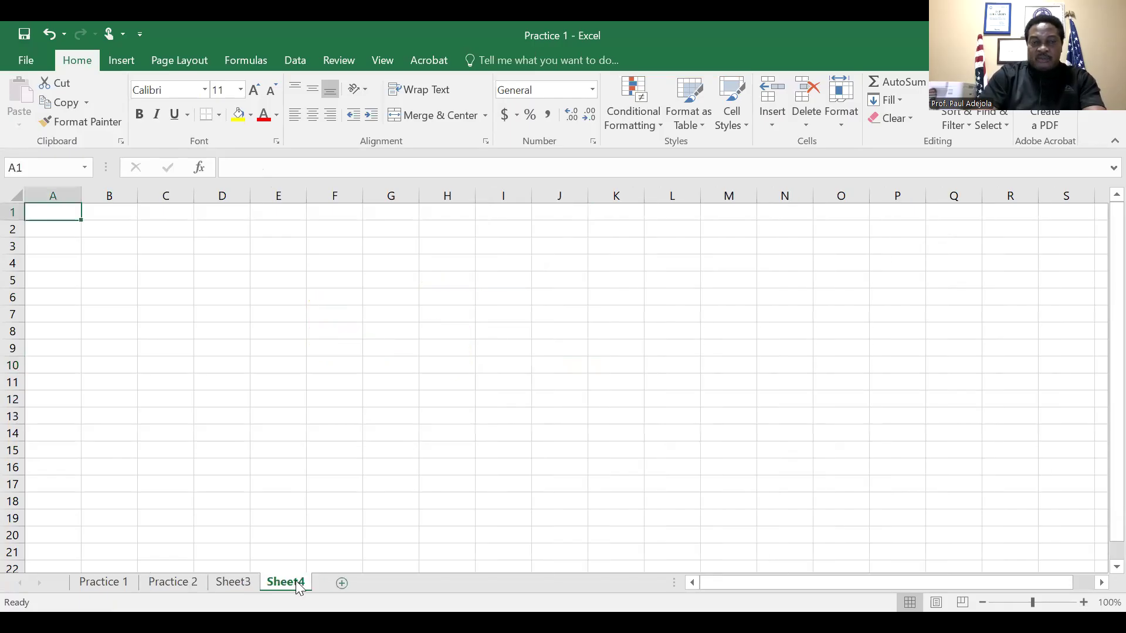
pyautogui.click(342, 583)
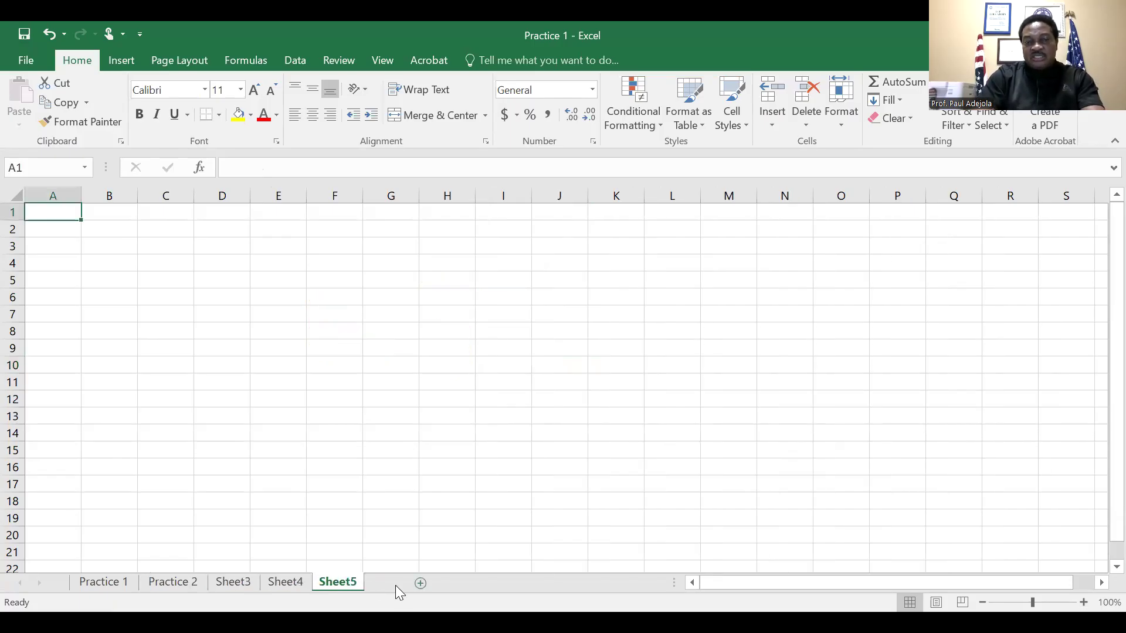
pyautogui.click(396, 584)
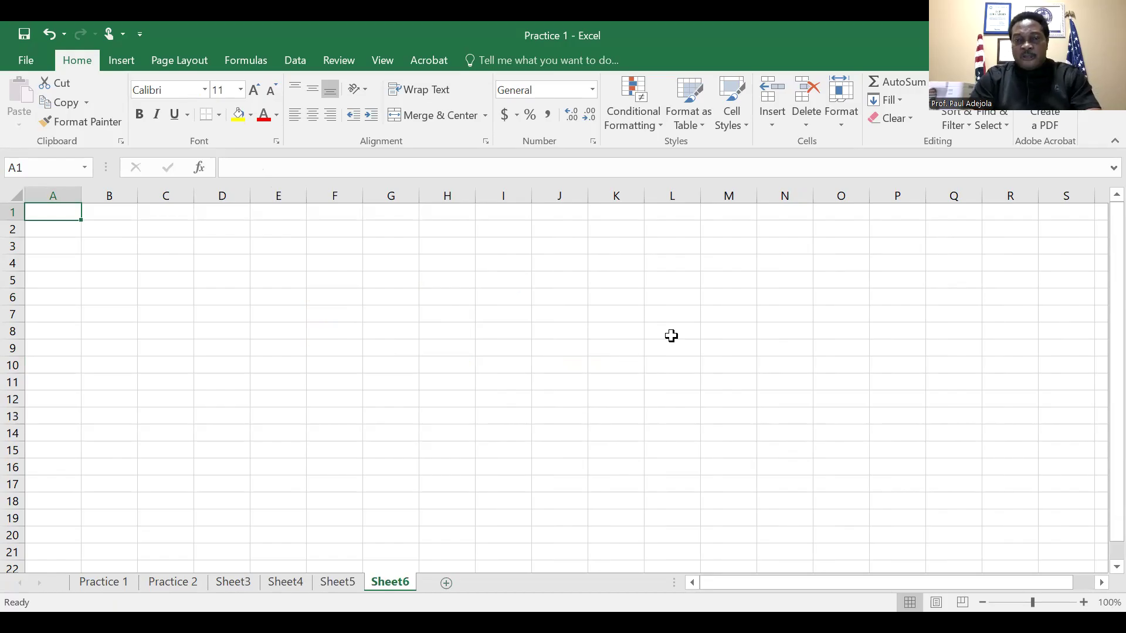